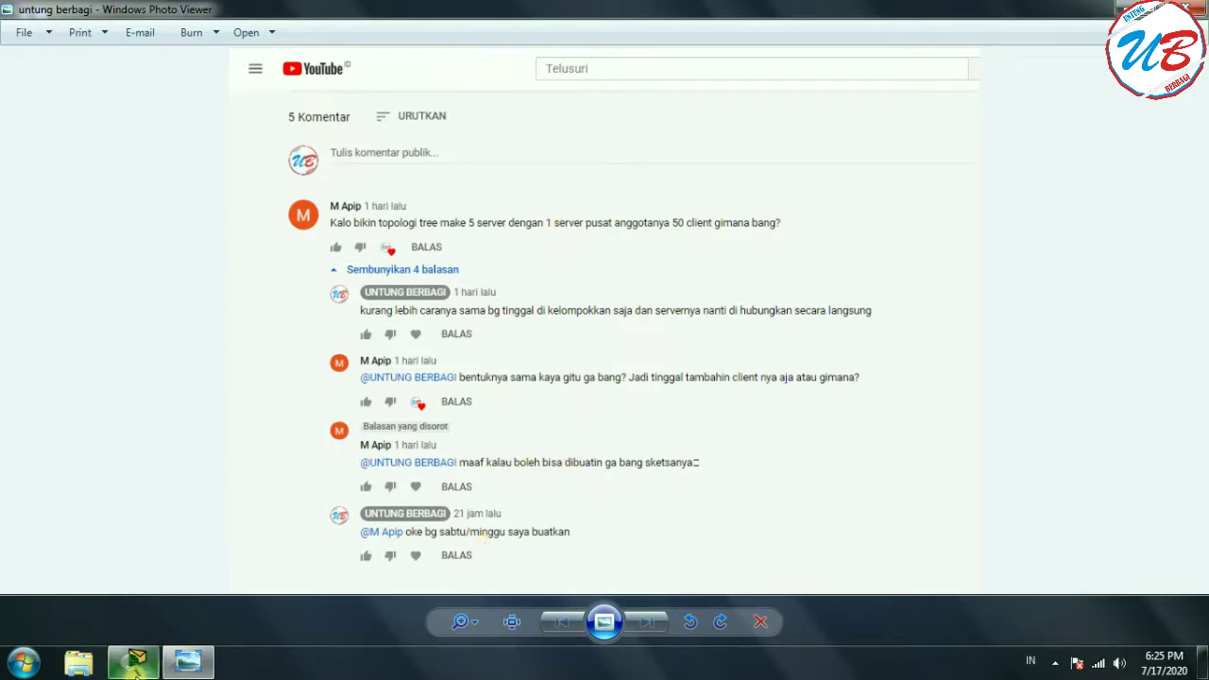
# Switch to Cisco Packet Tracer and look over the five linked server groups in the tree topology.
pyautogui.click(135, 664)
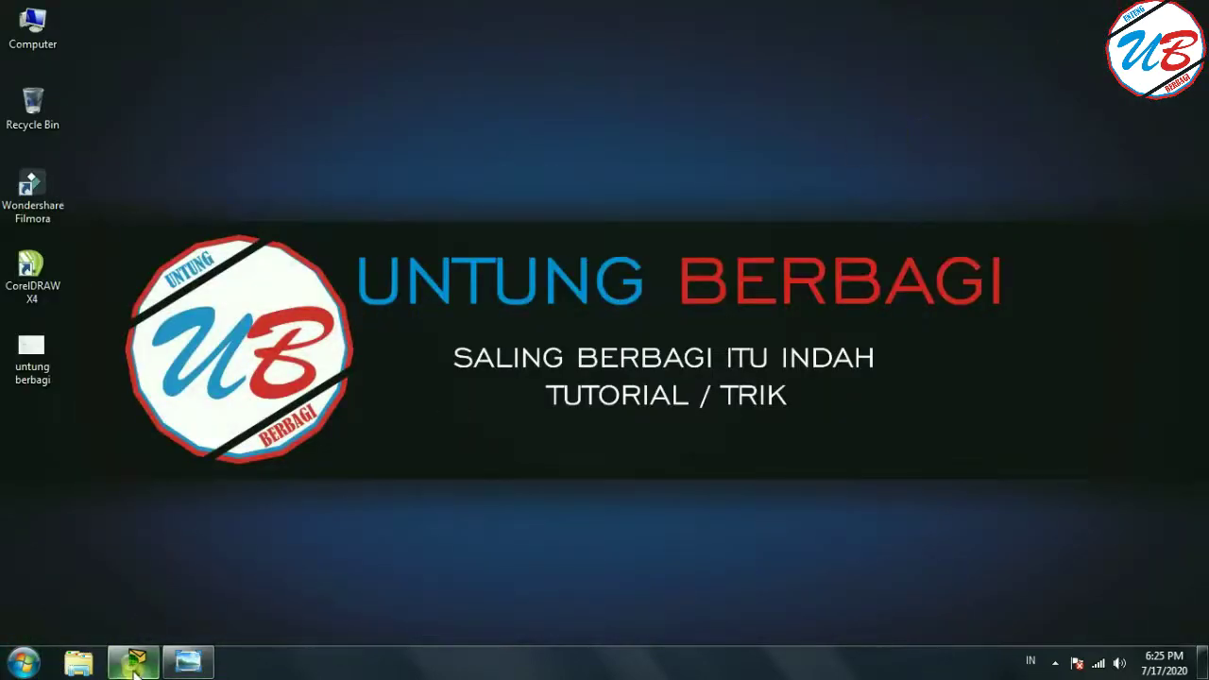
pyautogui.click(135, 664)
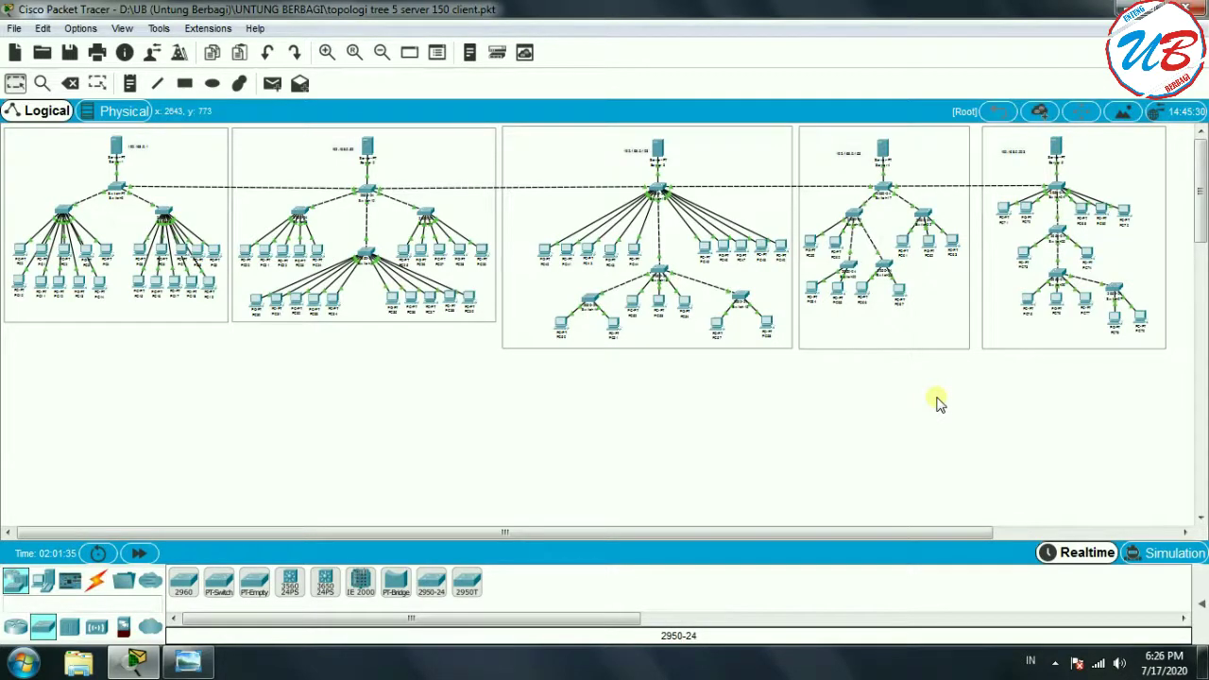
pyautogui.click(325, 53)
pyautogui.click(325, 54)
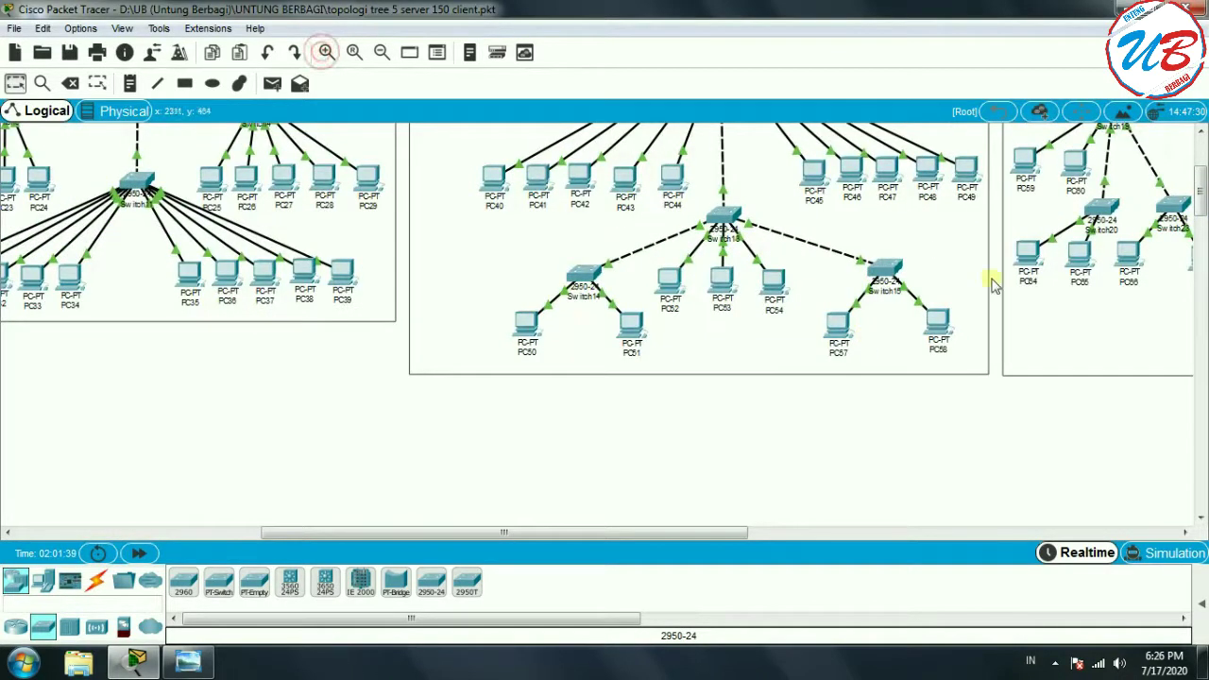
pyautogui.moveTo(1199, 193); pyautogui.dragTo(1199, 169)
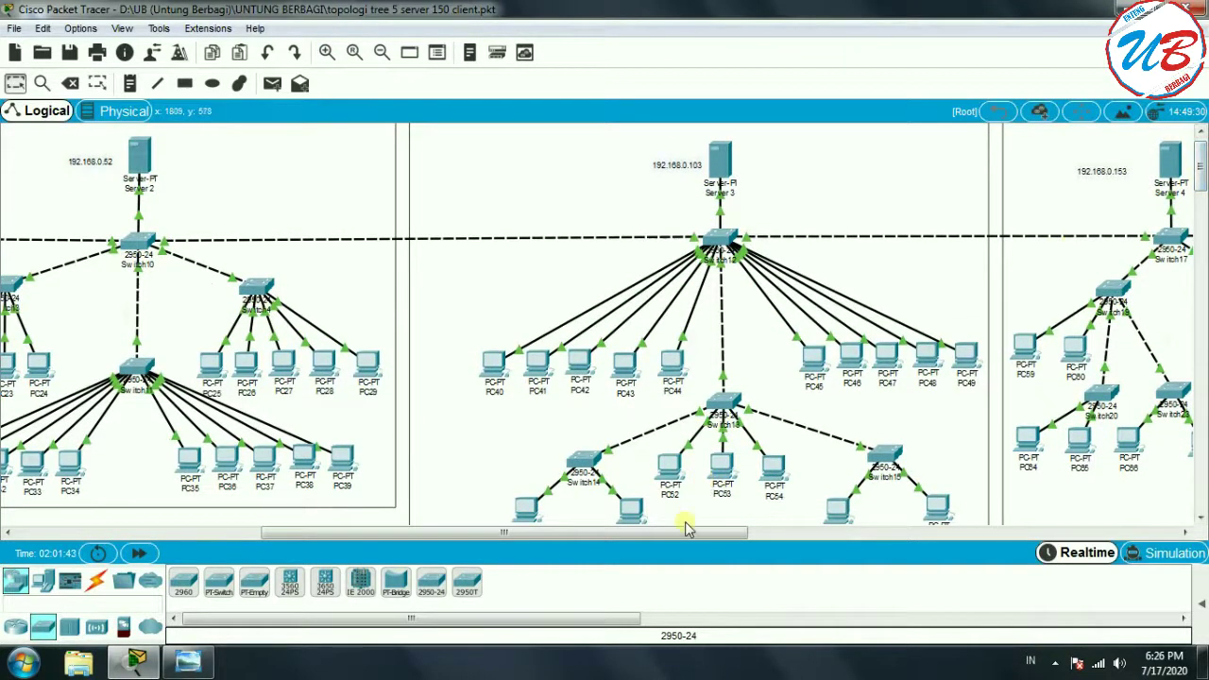
# Examine the Server 4 group, following its links from Switch17 through the lower switches to the PCs.
pyautogui.moveTo(682, 536); pyautogui.dragTo(897, 481)
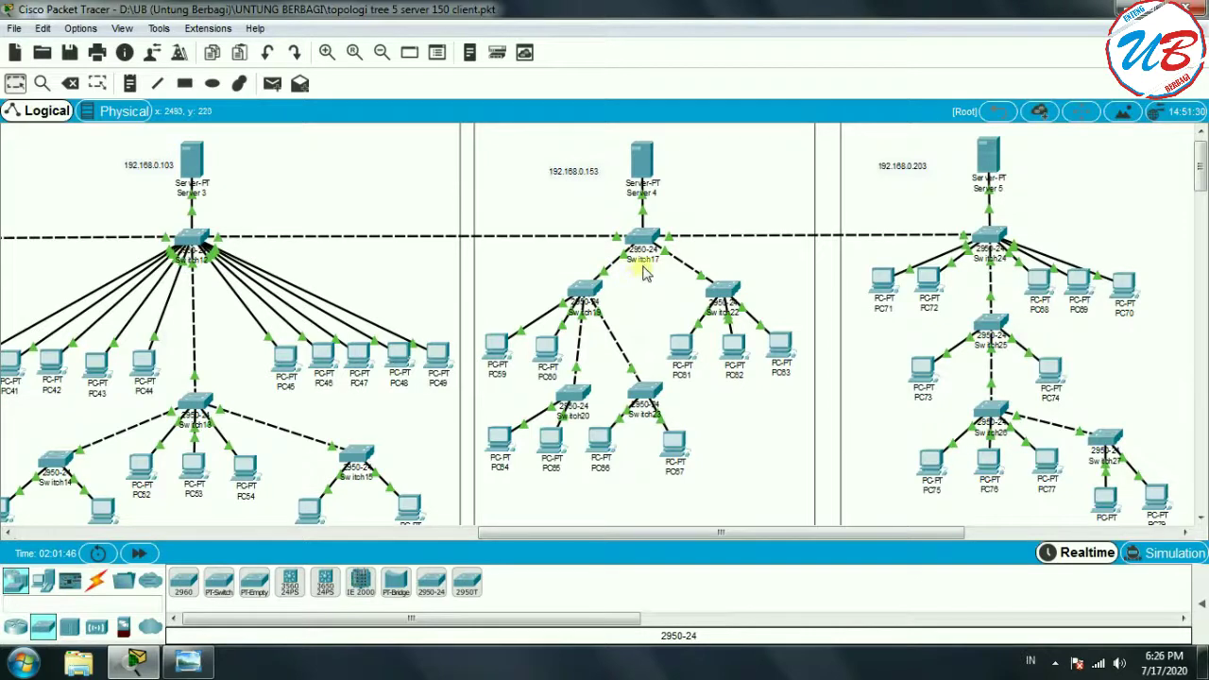
pyautogui.moveTo(642, 162)
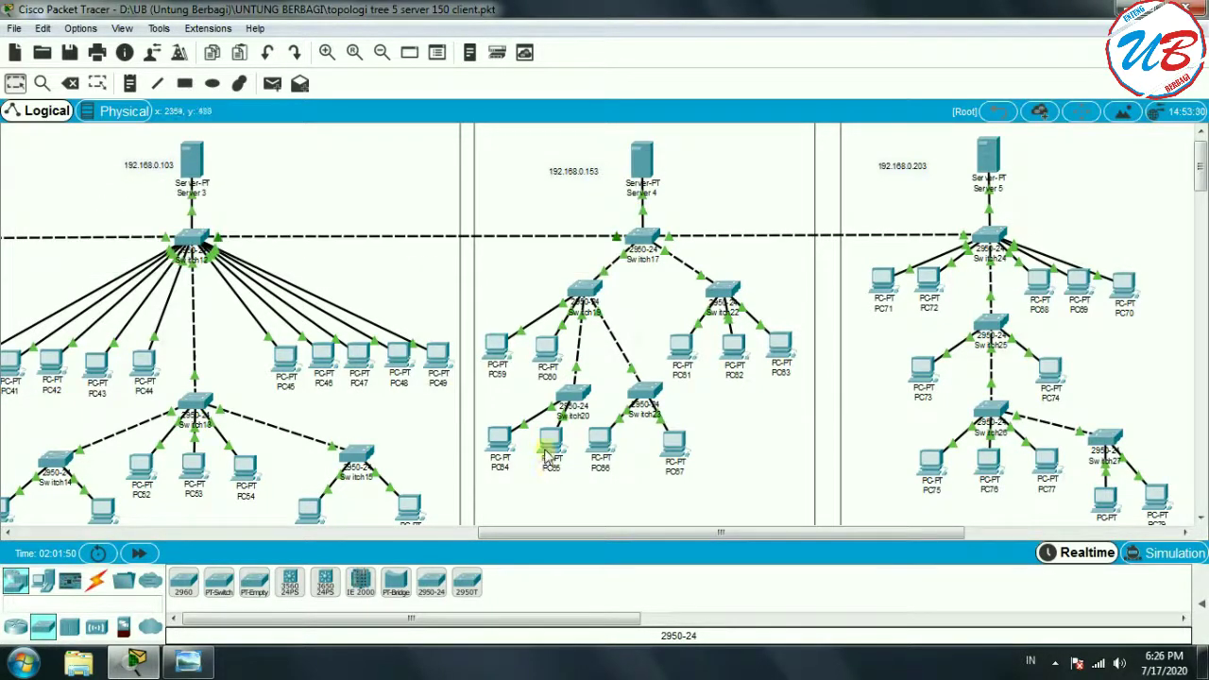
pyautogui.click(326, 52)
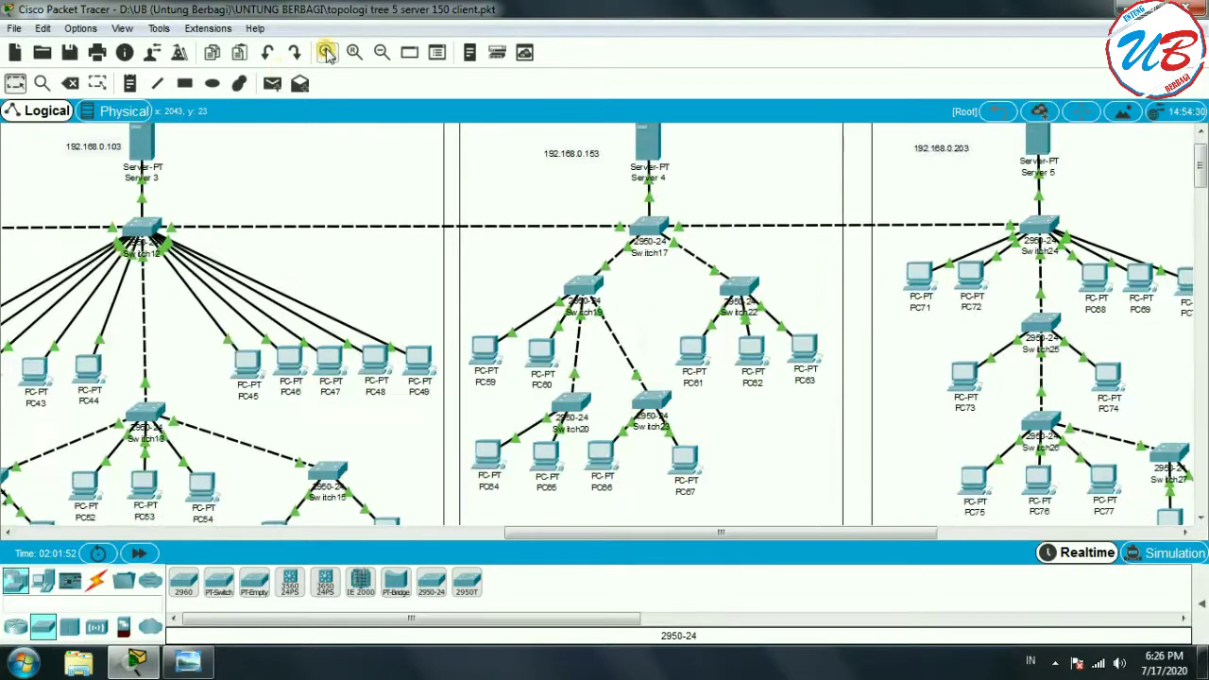
pyautogui.click(326, 52)
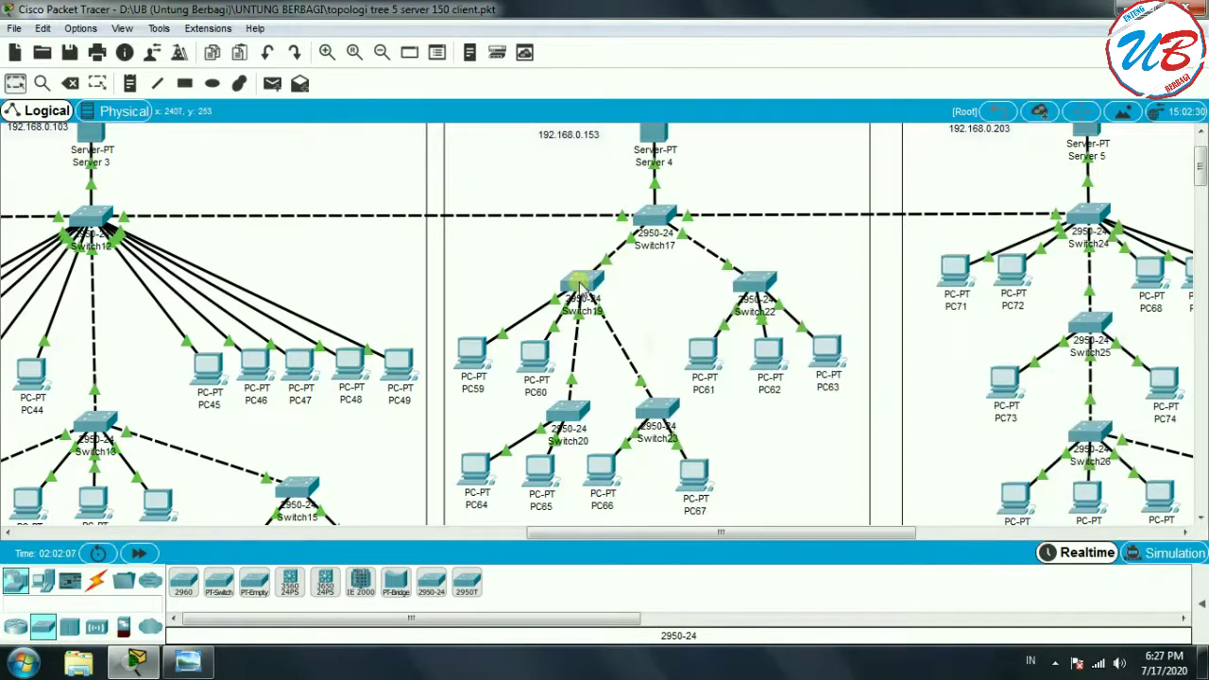
pyautogui.moveTo(560, 415)
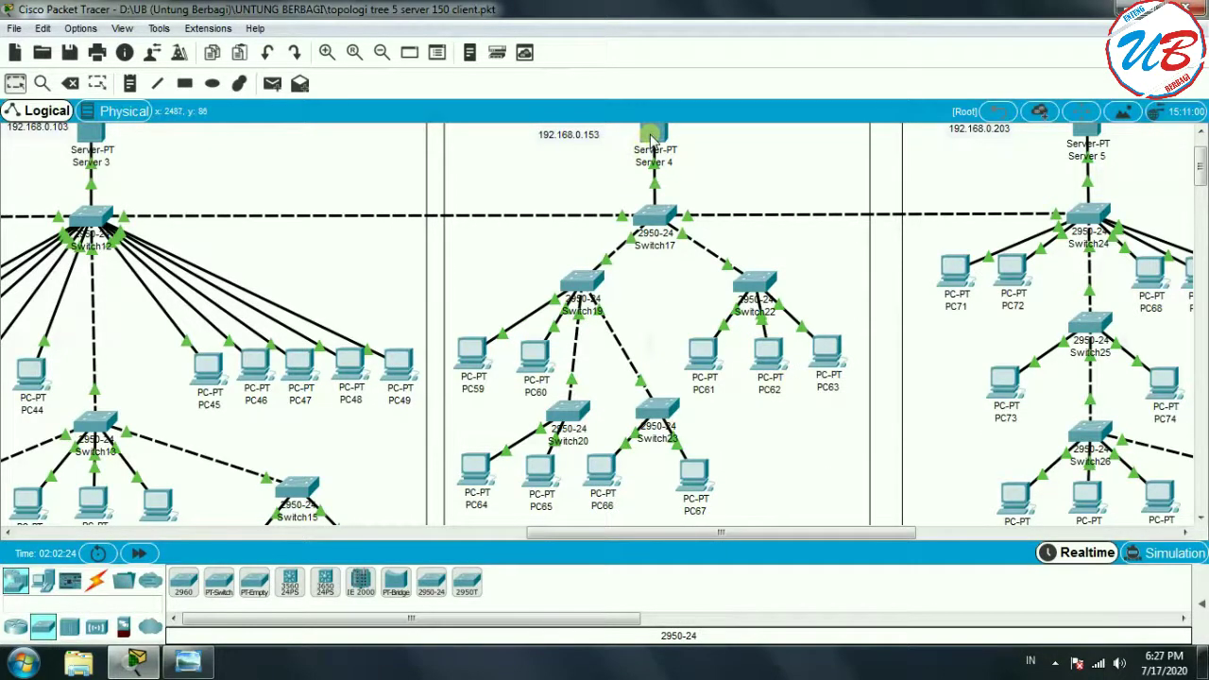
pyautogui.moveTo(651, 139)
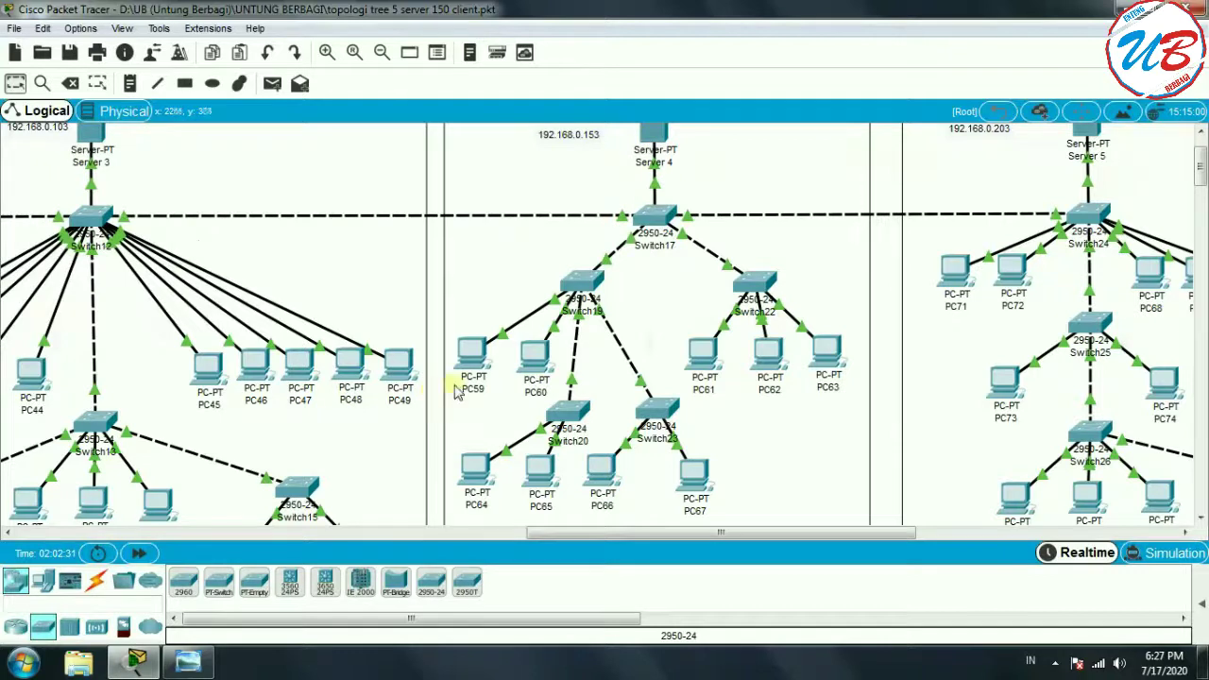
pyautogui.moveTo(473, 375)
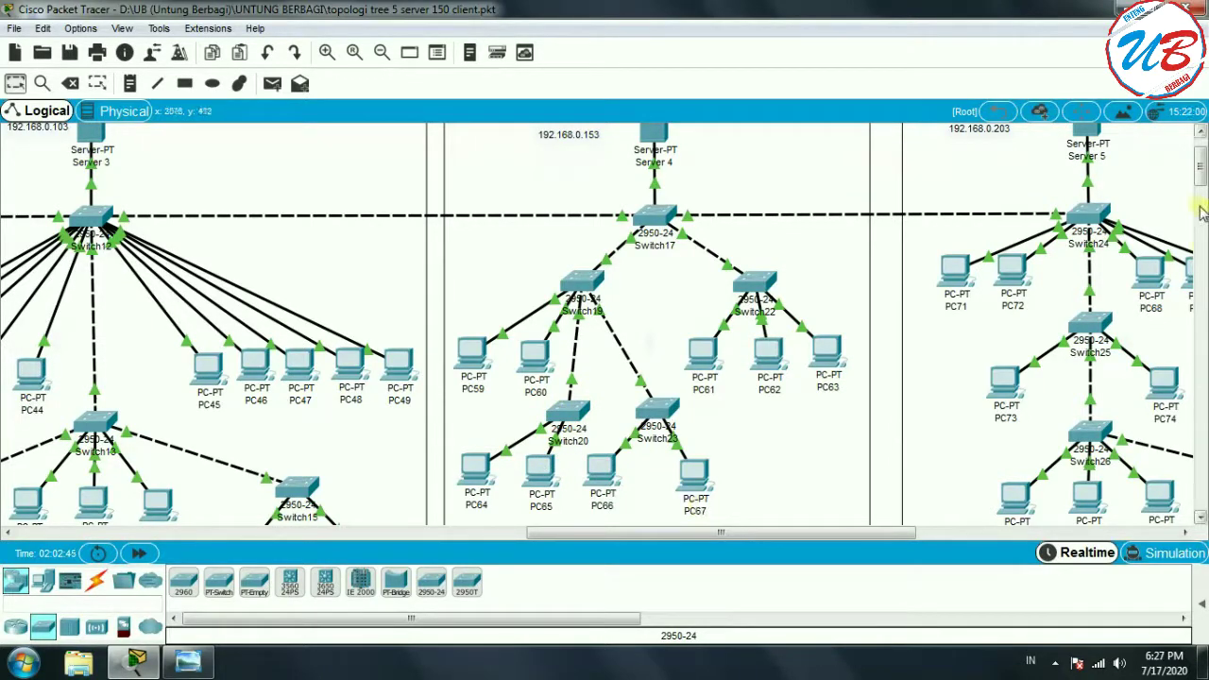
pyautogui.scroll(2, 1195, 168)
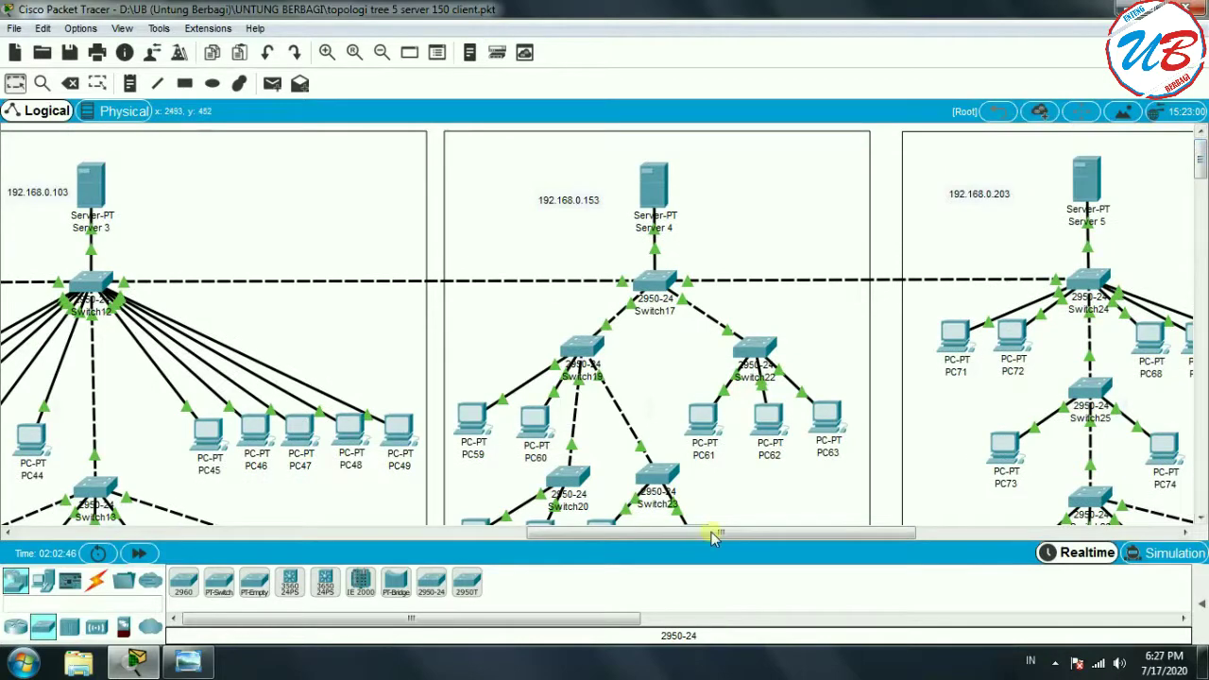
# Examine the Server 1 group, including Switch9 and the two switches that connect its client PCs.
pyautogui.moveTo(862, 540); pyautogui.dragTo(364, 538)
pyautogui.click(381, 54)
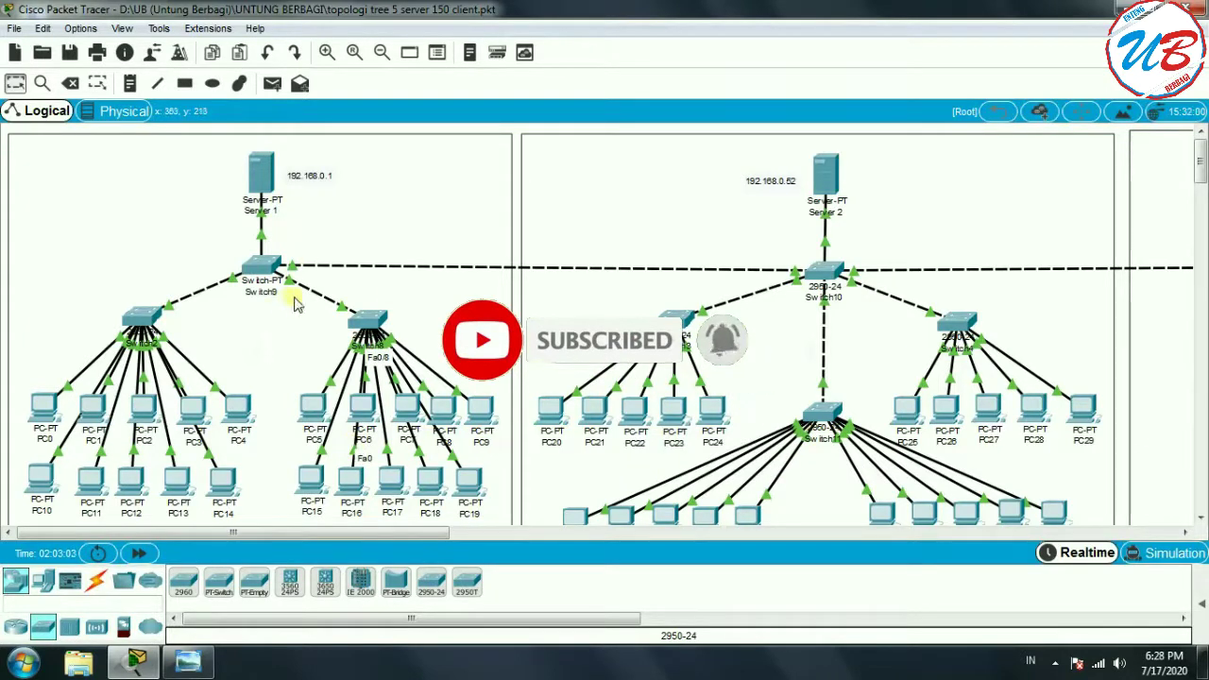
pyautogui.moveTo(415, 533)
pyautogui.mouseDown()
pyautogui.moveTo(495, 540)
pyautogui.moveTo(416, 540)
pyautogui.mouseUp()
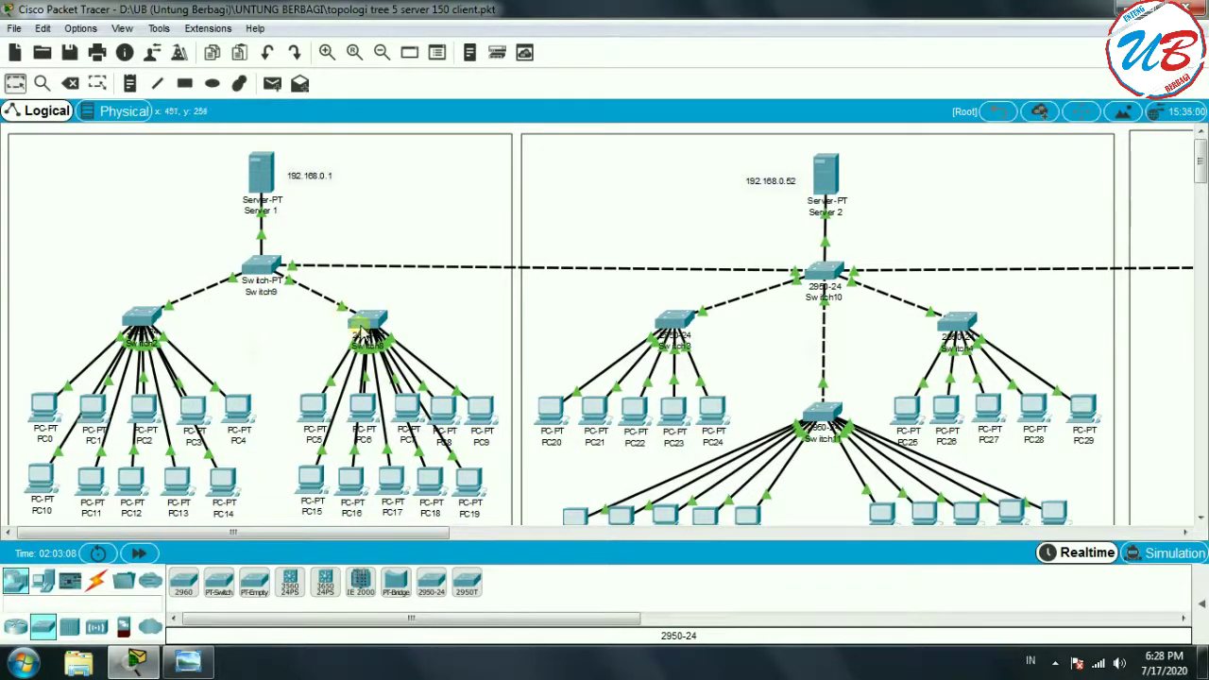
pyautogui.moveTo(359, 322)
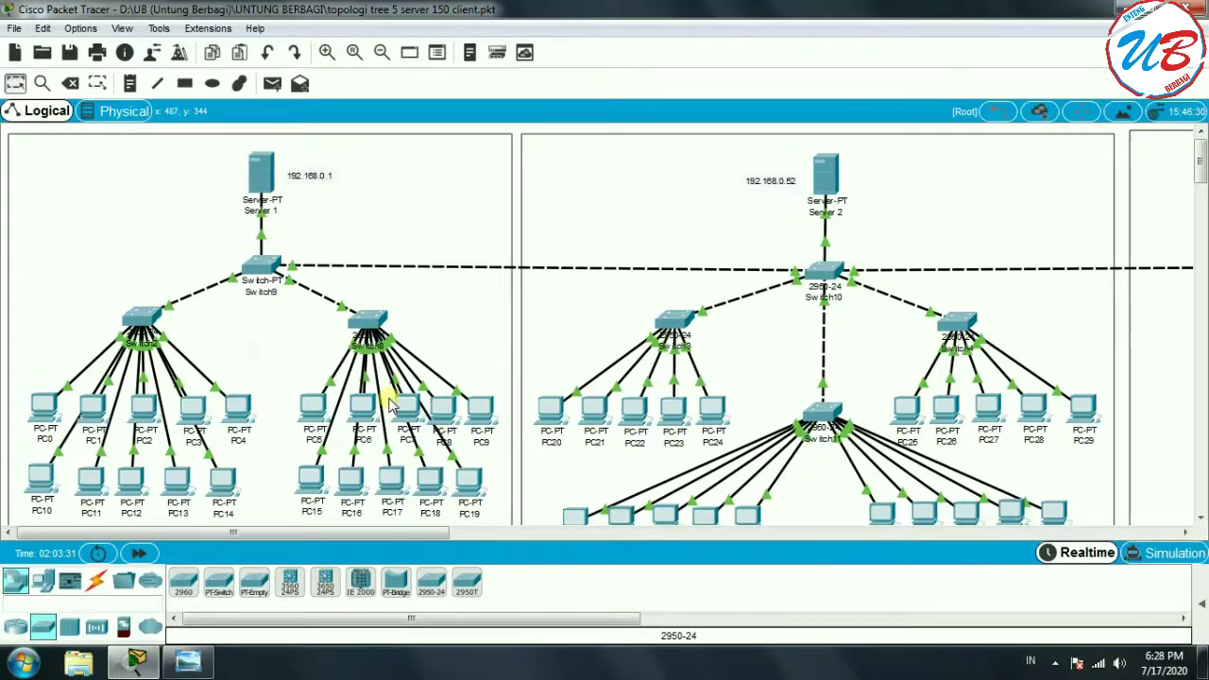
# Examine the Server 2 group, from Switch10 through its three lower switches to all connected PCs.
pyautogui.moveTo(406, 535); pyautogui.dragTo(464, 537)
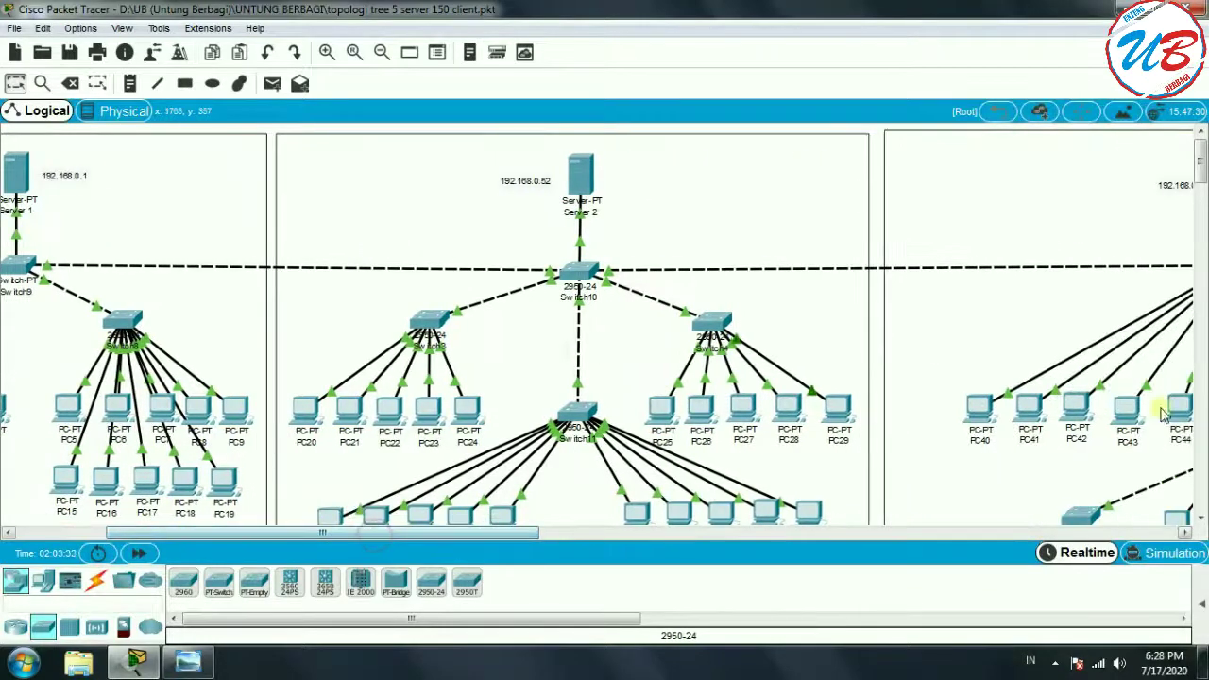
pyautogui.moveTo(1200, 156)
pyautogui.mouseDown()
pyautogui.moveTo(1202, 185)
pyautogui.moveTo(1202, 165)
pyautogui.mouseUp()
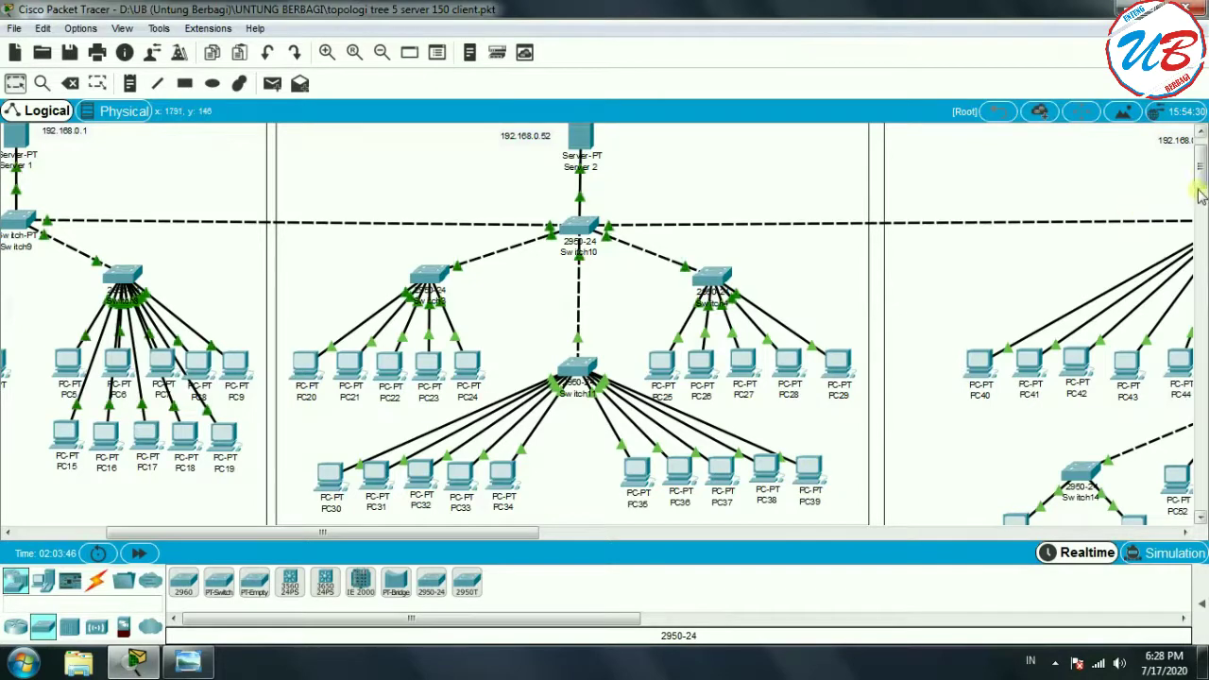
pyautogui.scroll(2, 699, 397)
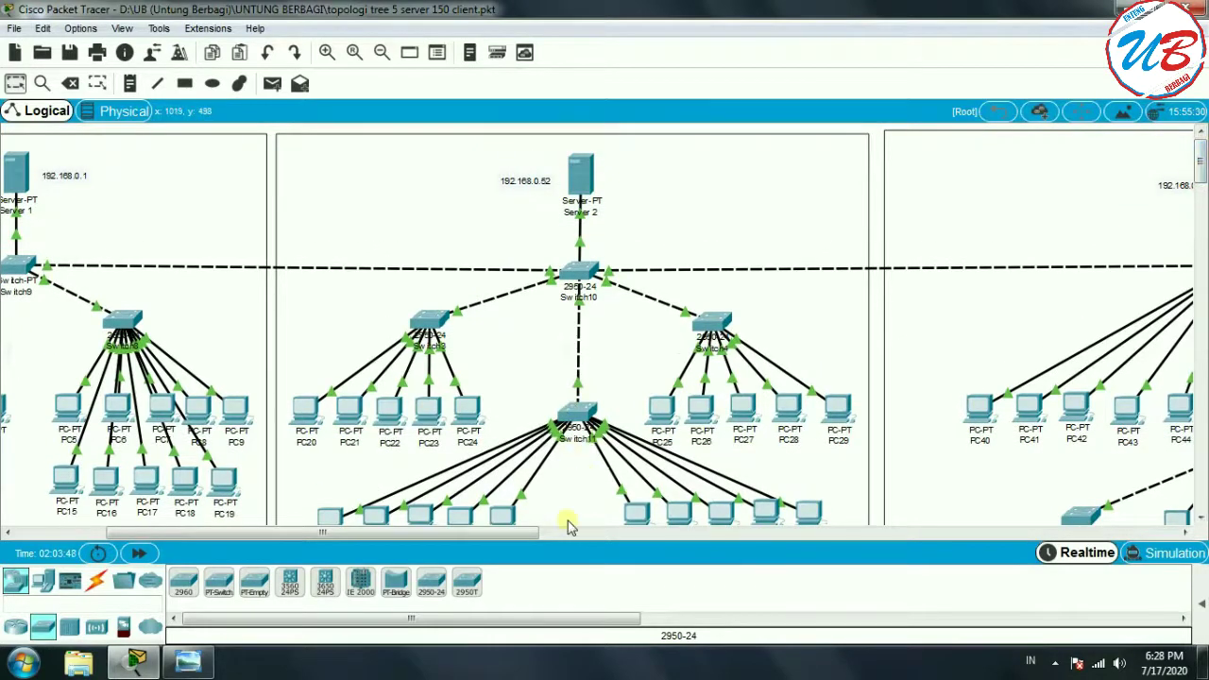
pyautogui.scroll(-3, 1201, 165)
pyautogui.moveTo(1201, 168); pyautogui.dragTo(1201, 209)
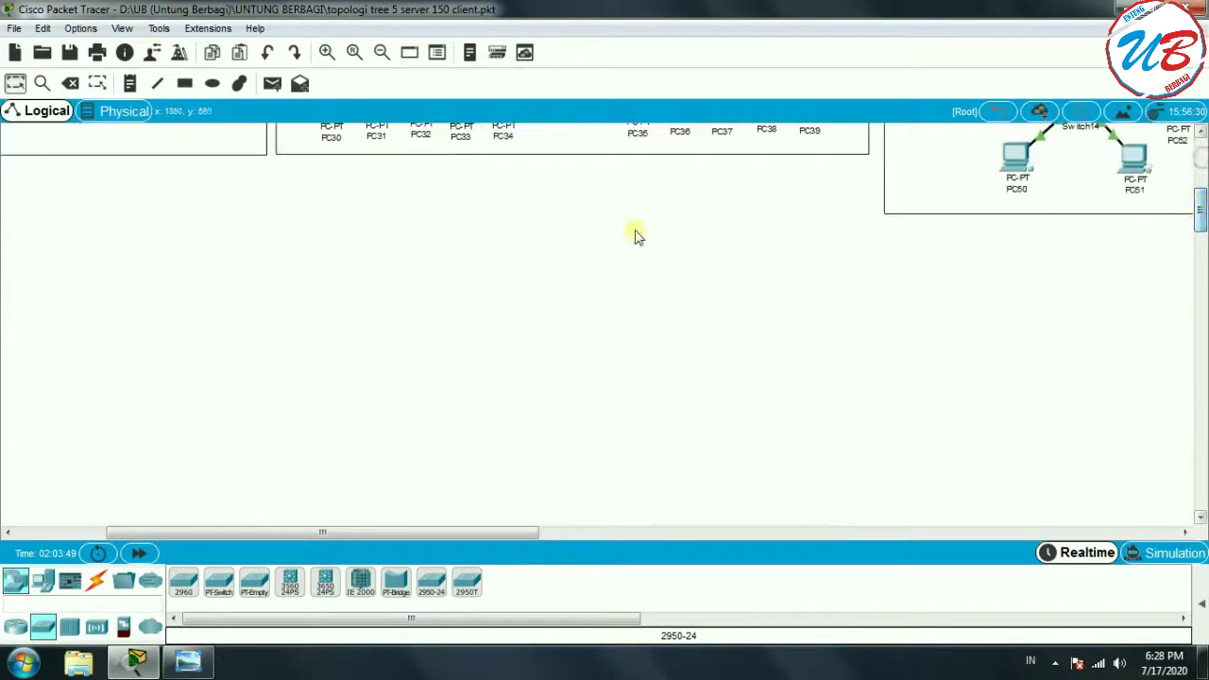
pyautogui.moveTo(1203, 207); pyautogui.dragTo(1203, 157)
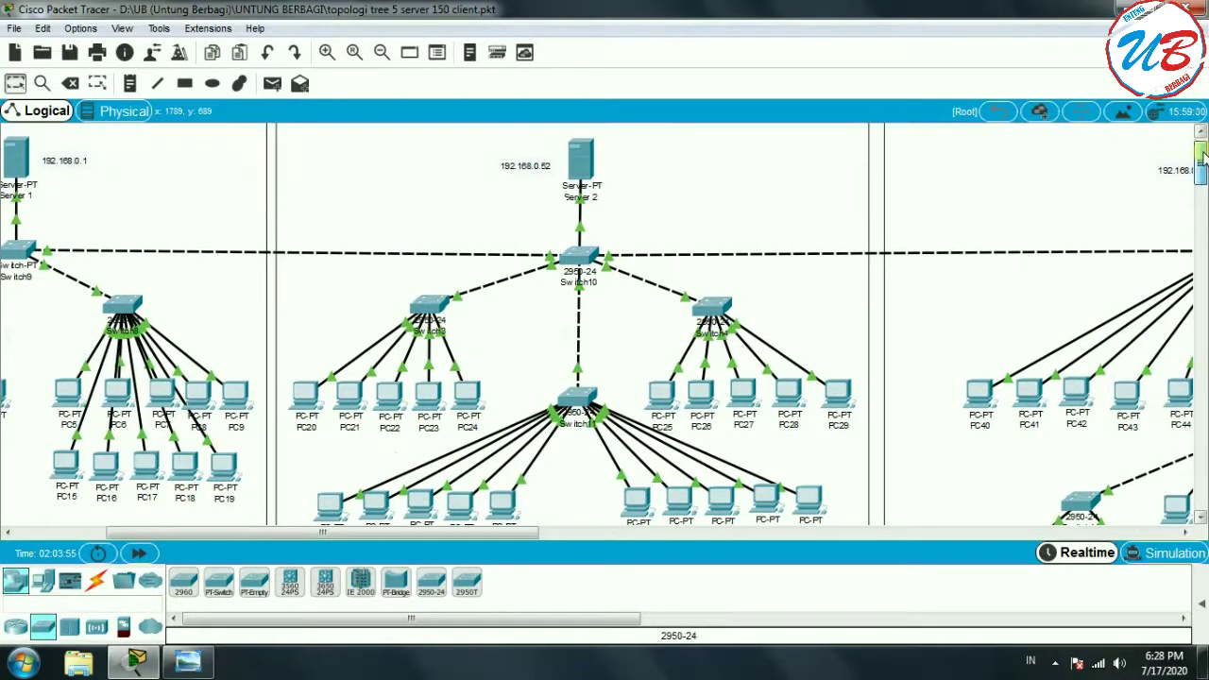
pyautogui.moveTo(1202, 151); pyautogui.dragTo(1201, 147)
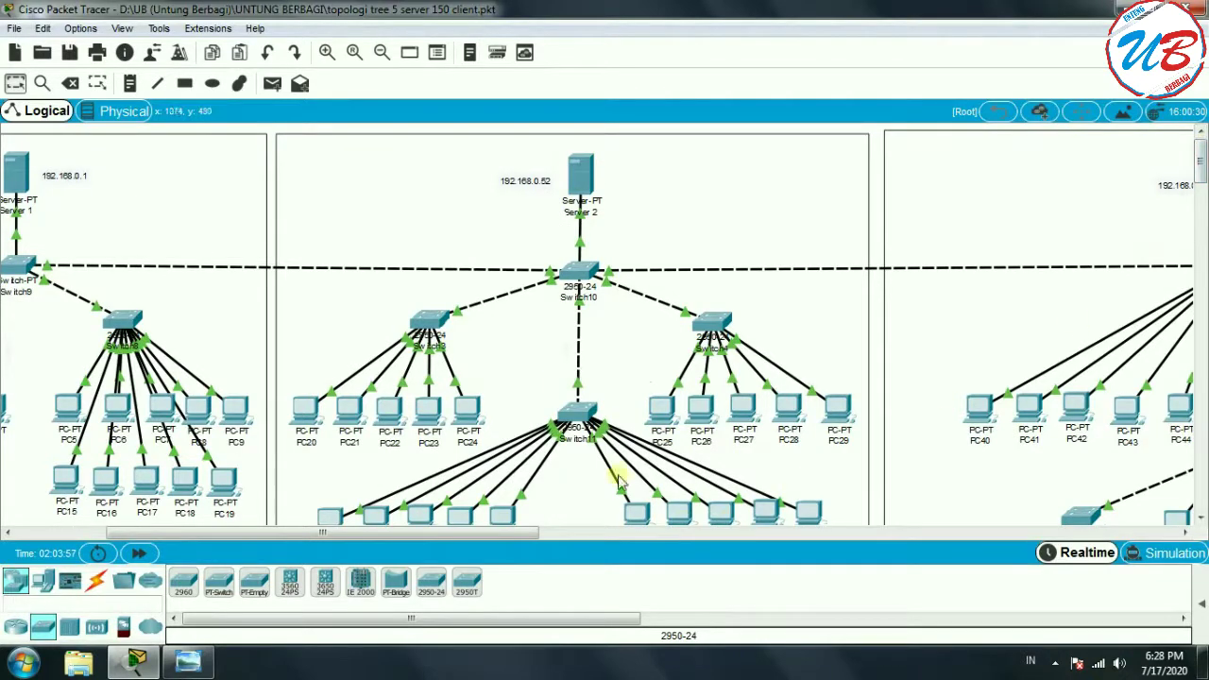
pyautogui.moveTo(427, 338)
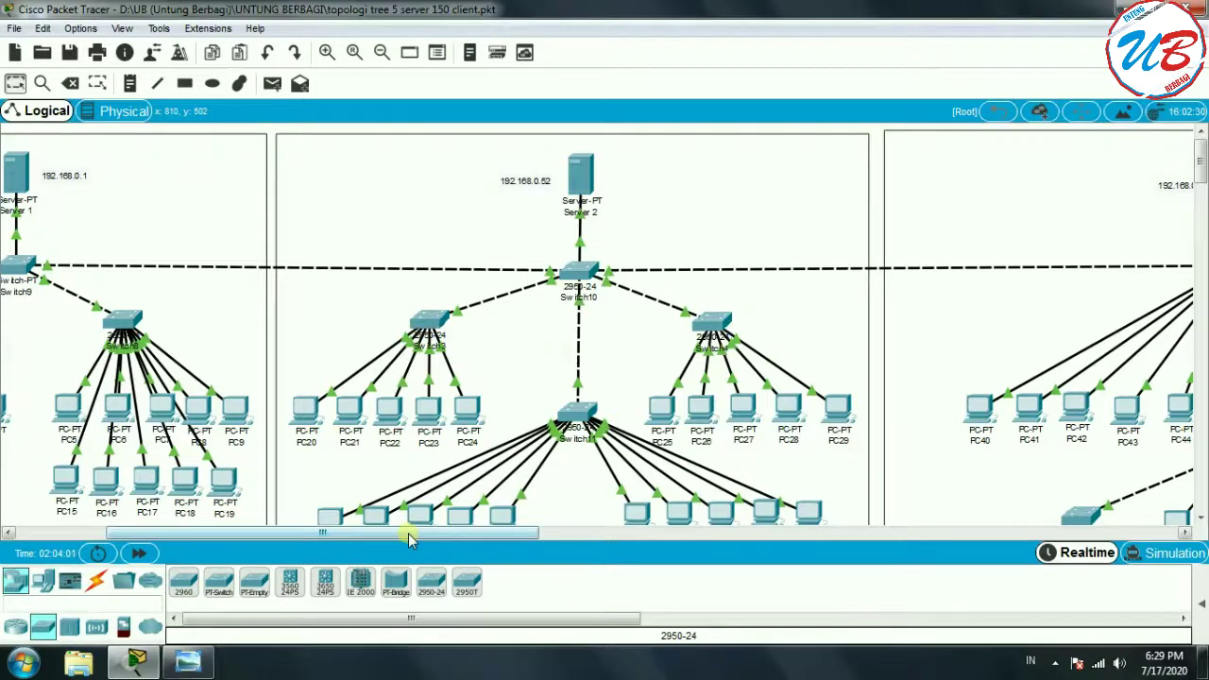
pyautogui.moveTo(410, 532); pyautogui.dragTo(427, 537)
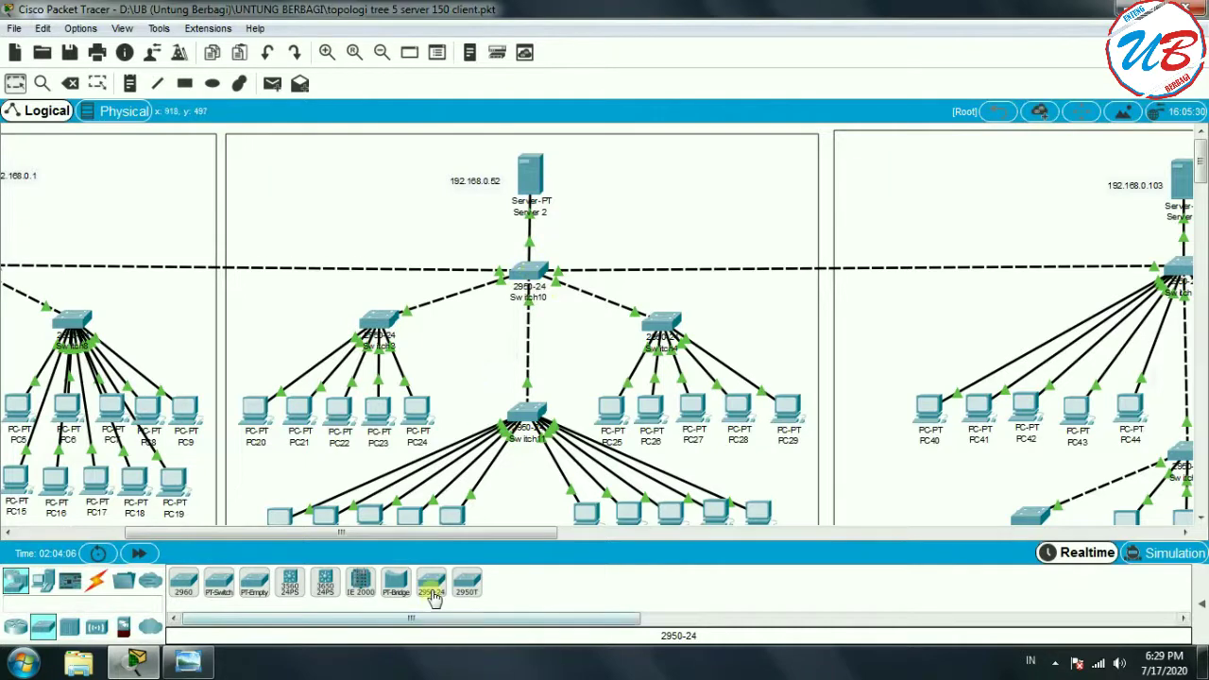
# Inspect Switch10's physical ports, then close its device window and check the port labels on its link to Switch4.
pyautogui.click(326, 52)
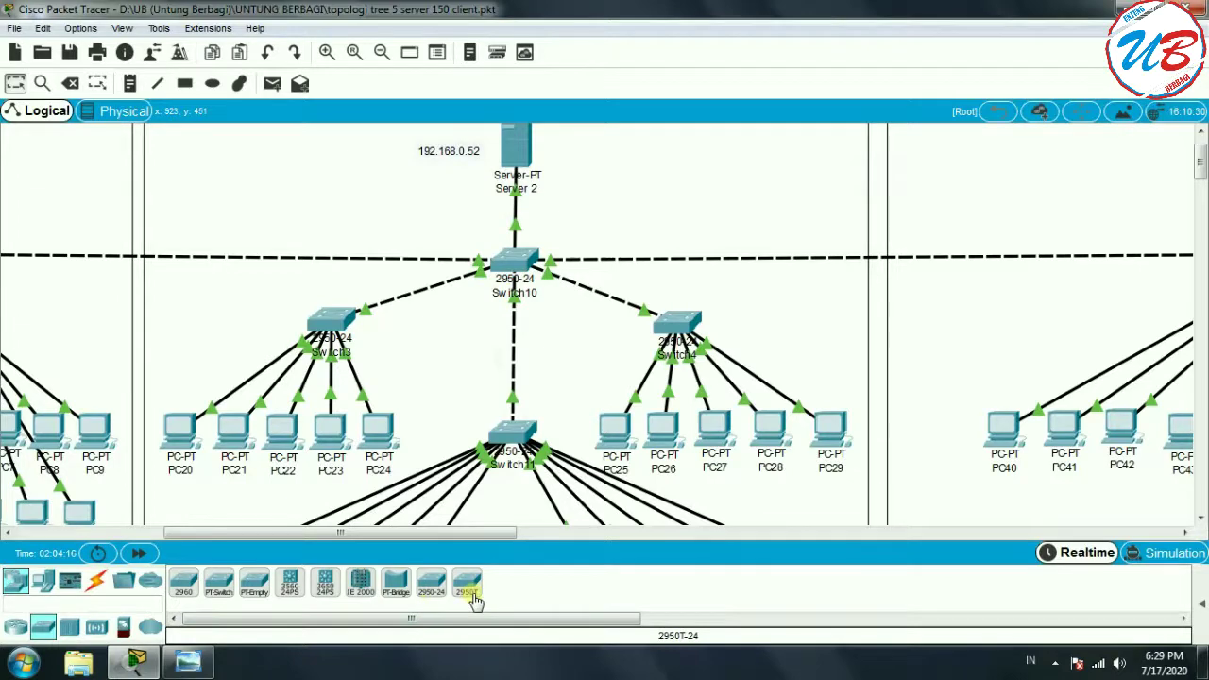
pyautogui.click(513, 263)
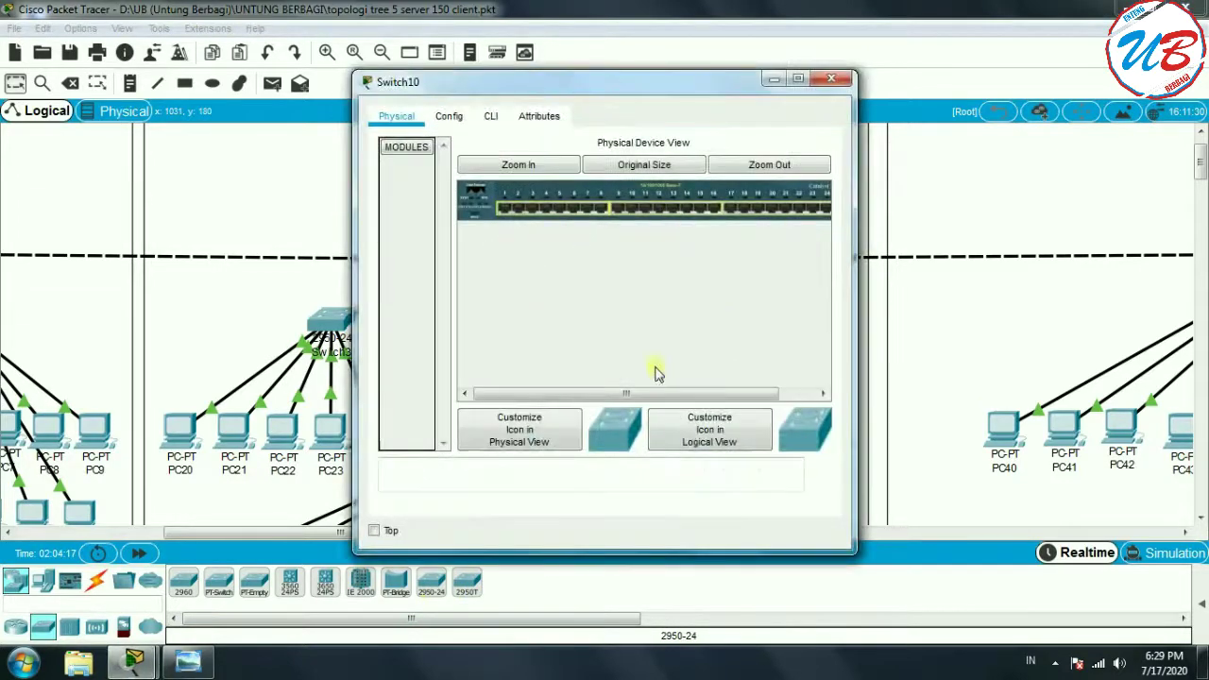
pyautogui.moveTo(650, 395); pyautogui.dragTo(686, 395)
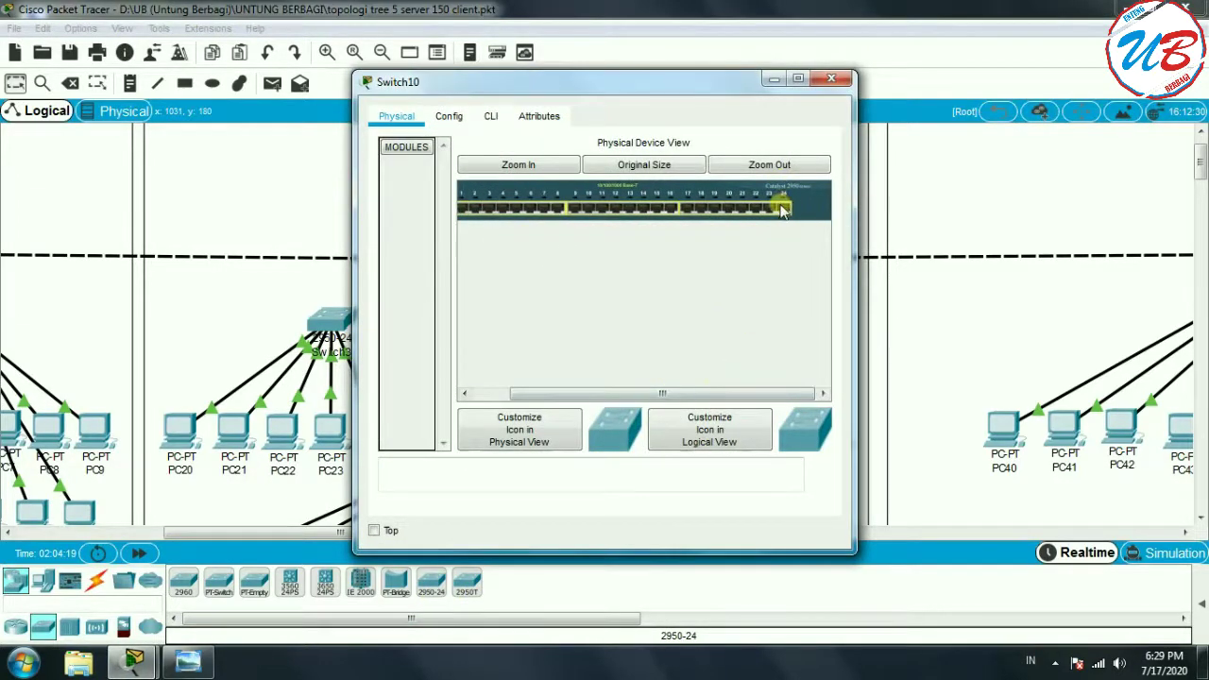
pyautogui.click(831, 79)
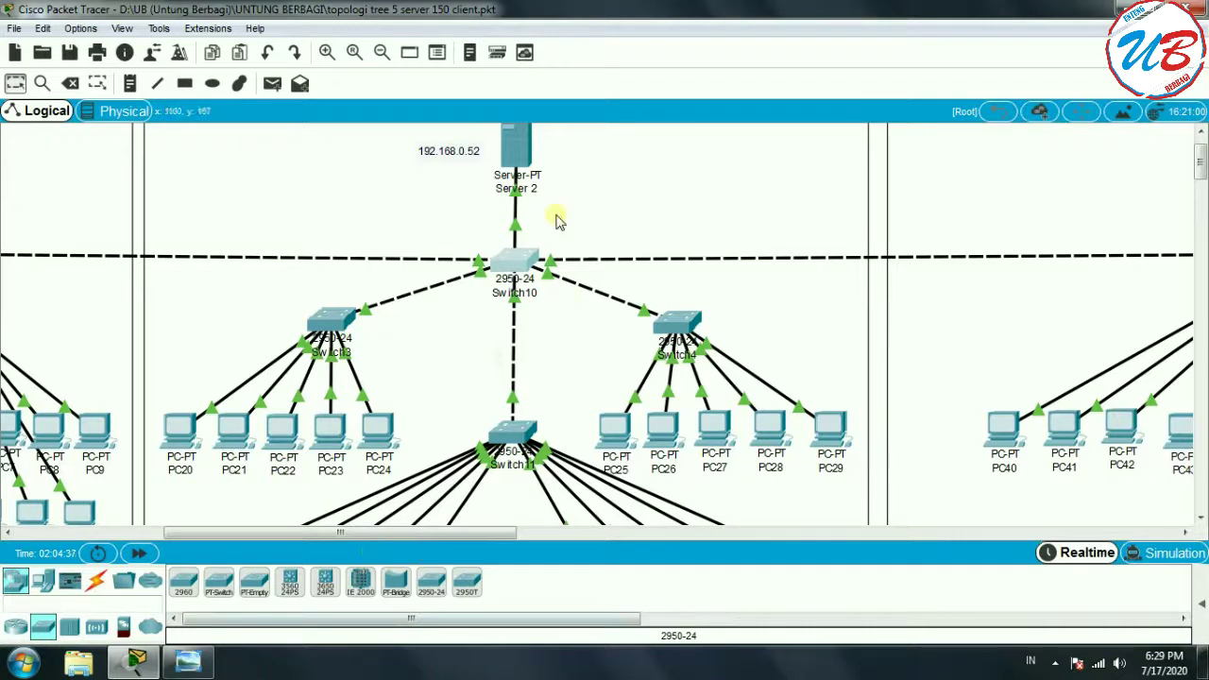
pyautogui.moveTo(579, 285)
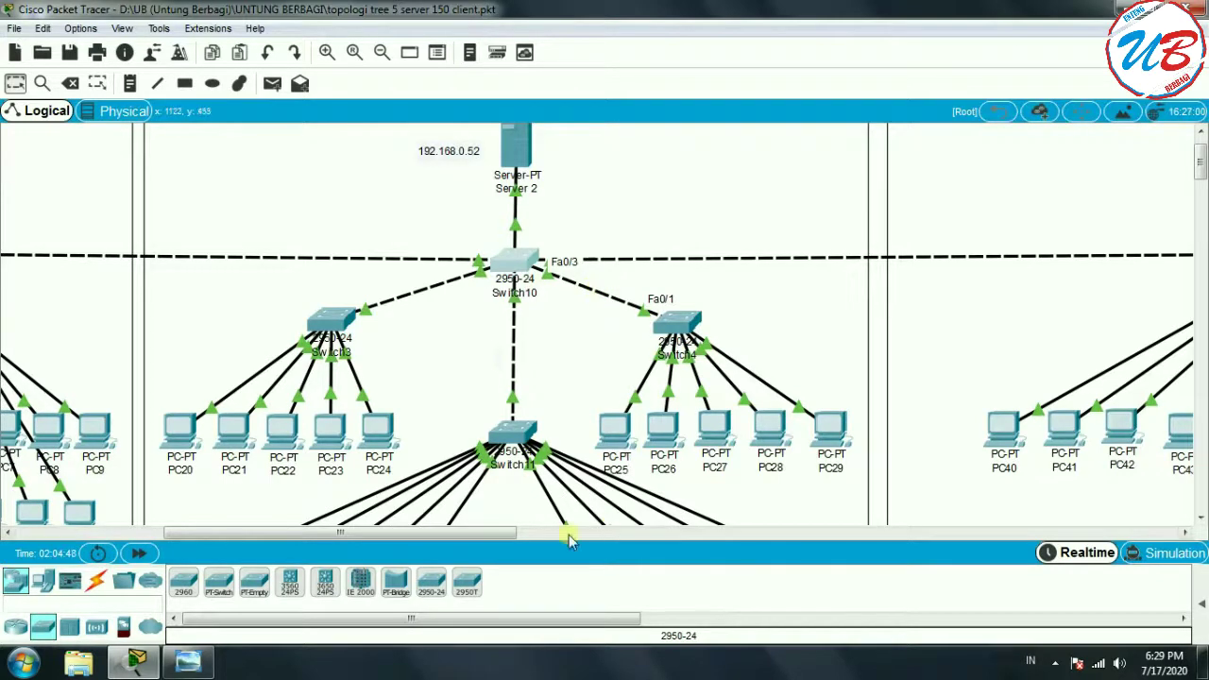
# Examine the Server 3 group's switches and PCs down to the lowest level, then the neighbouring Server 4 group.
pyautogui.click(380, 54)
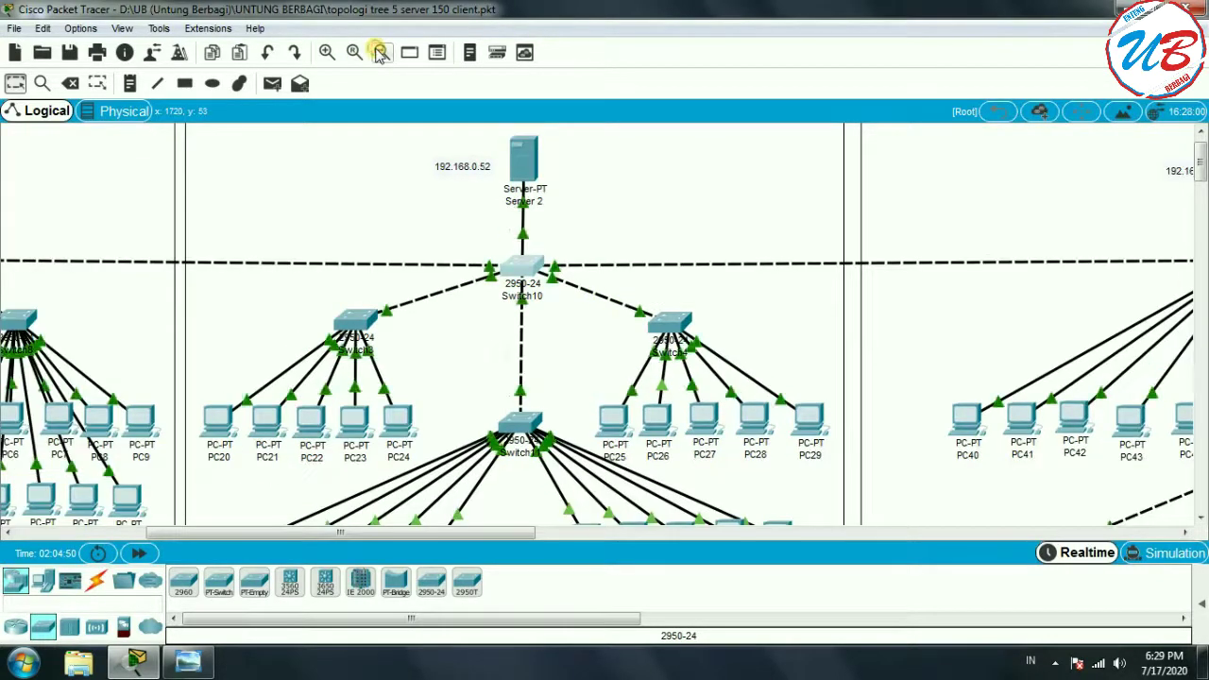
pyautogui.moveTo(431, 531); pyautogui.dragTo(658, 564)
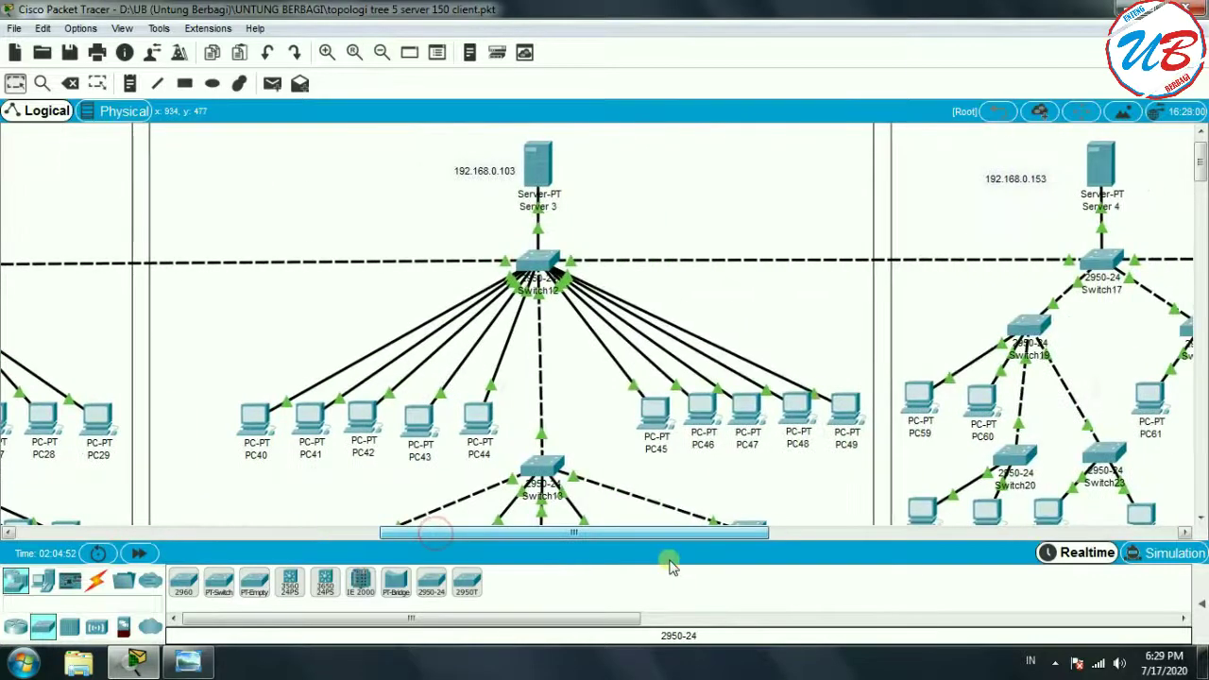
pyautogui.moveTo(1199, 163); pyautogui.dragTo(1200, 185)
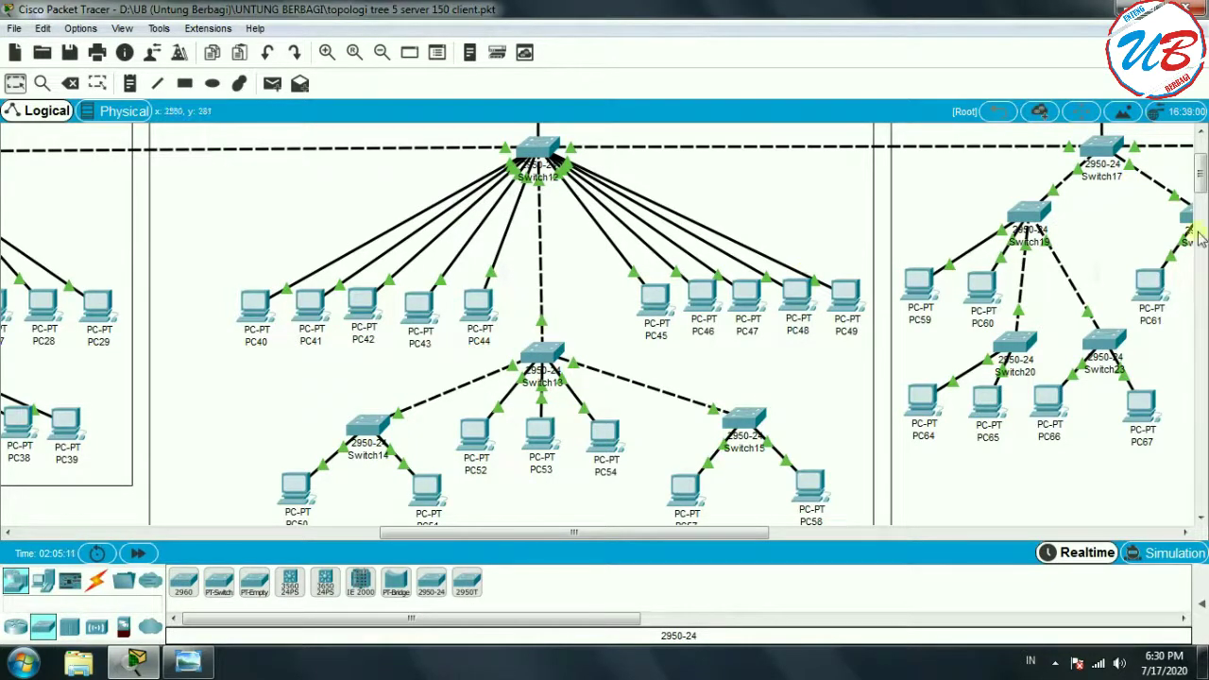
pyautogui.moveTo(1201, 170)
pyautogui.mouseDown()
pyautogui.moveTo(1201, 157)
pyautogui.moveTo(1202, 189)
pyautogui.mouseUp()
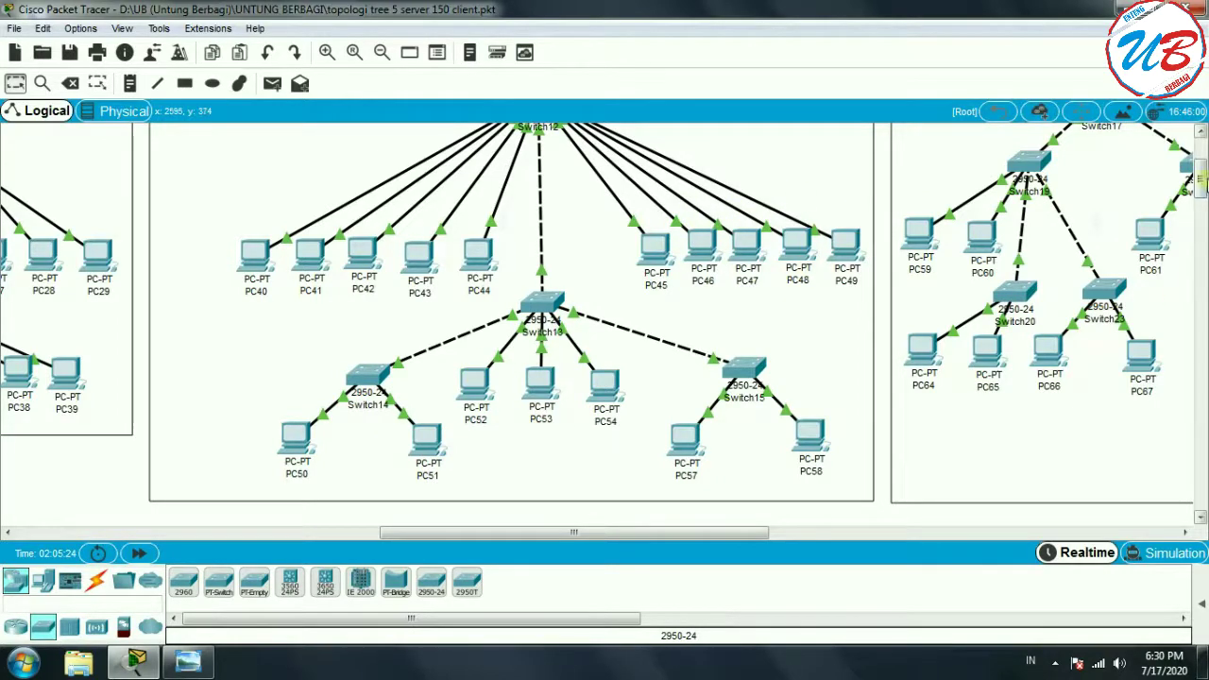
pyautogui.moveTo(1201, 188); pyautogui.dragTo(1201, 175)
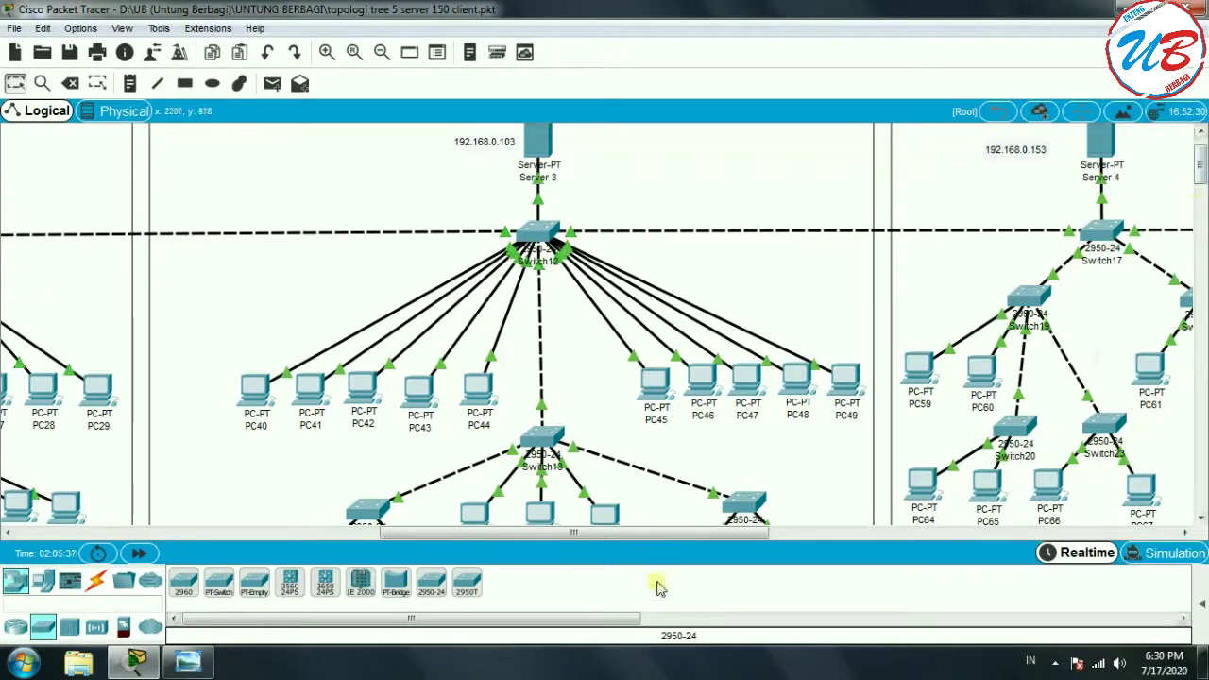
pyautogui.moveTo(633, 534); pyautogui.dragTo(766, 535)
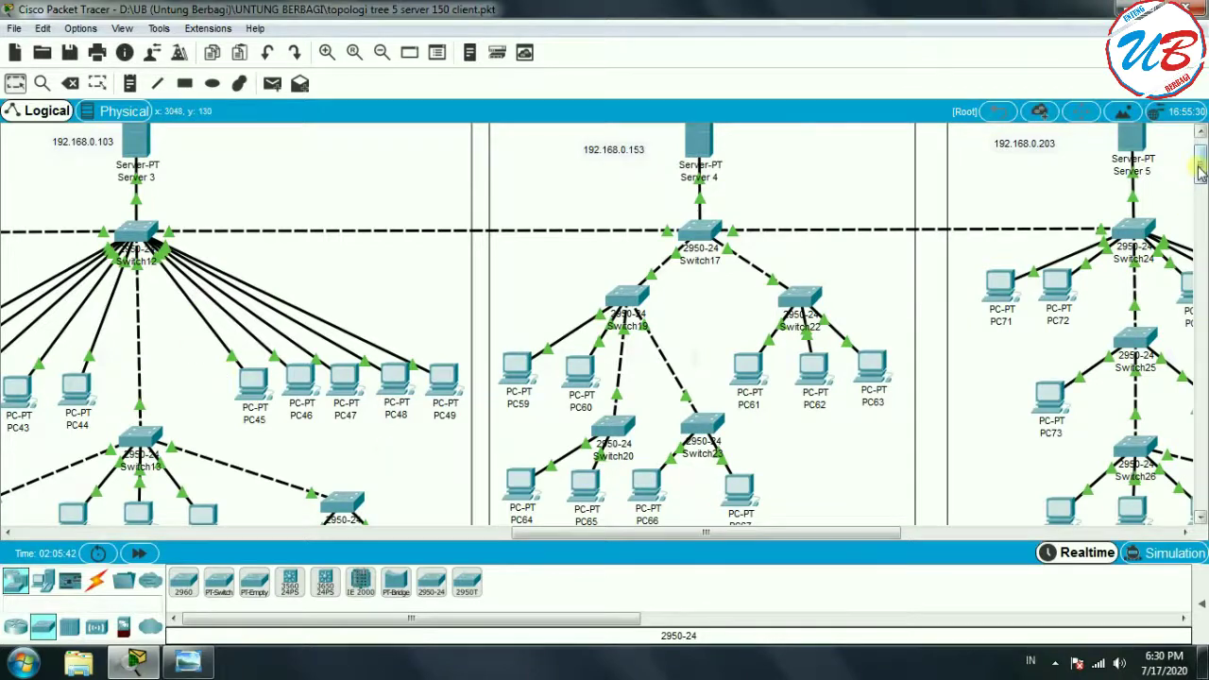
pyautogui.scroll(-3, 732, 468)
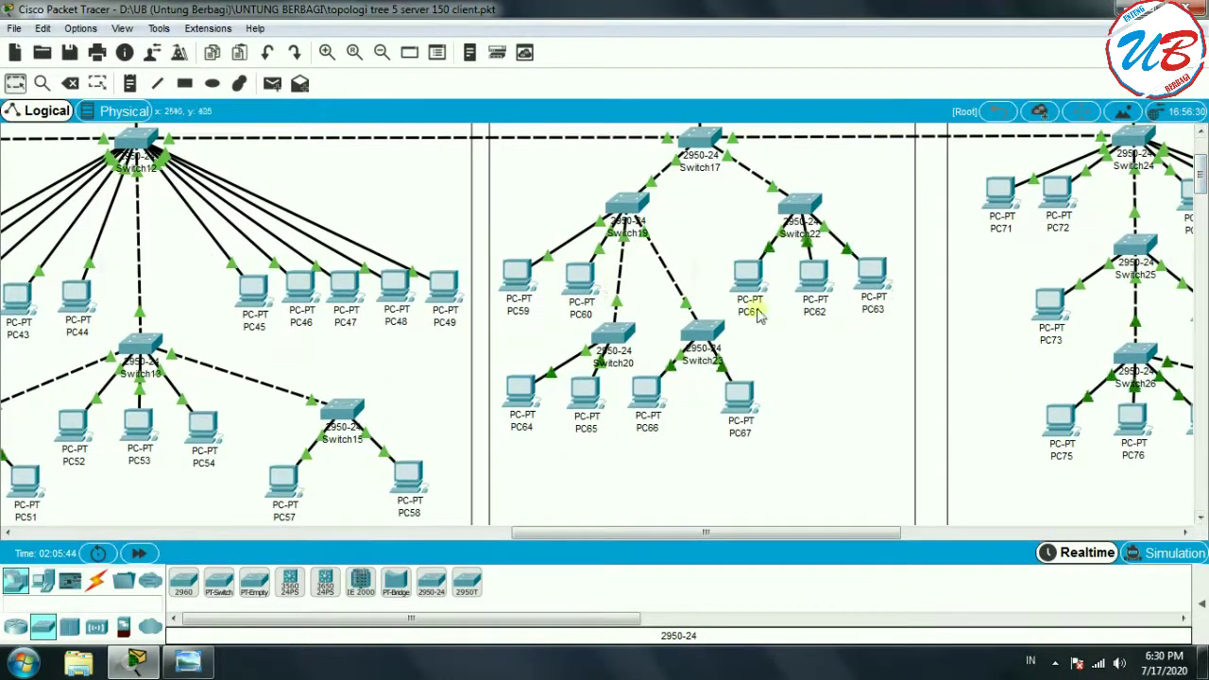
# Examine the Server 4 group and the Server 5 group down to its lowest PCs, and check PC71's IP address.
pyautogui.moveTo(707, 329)
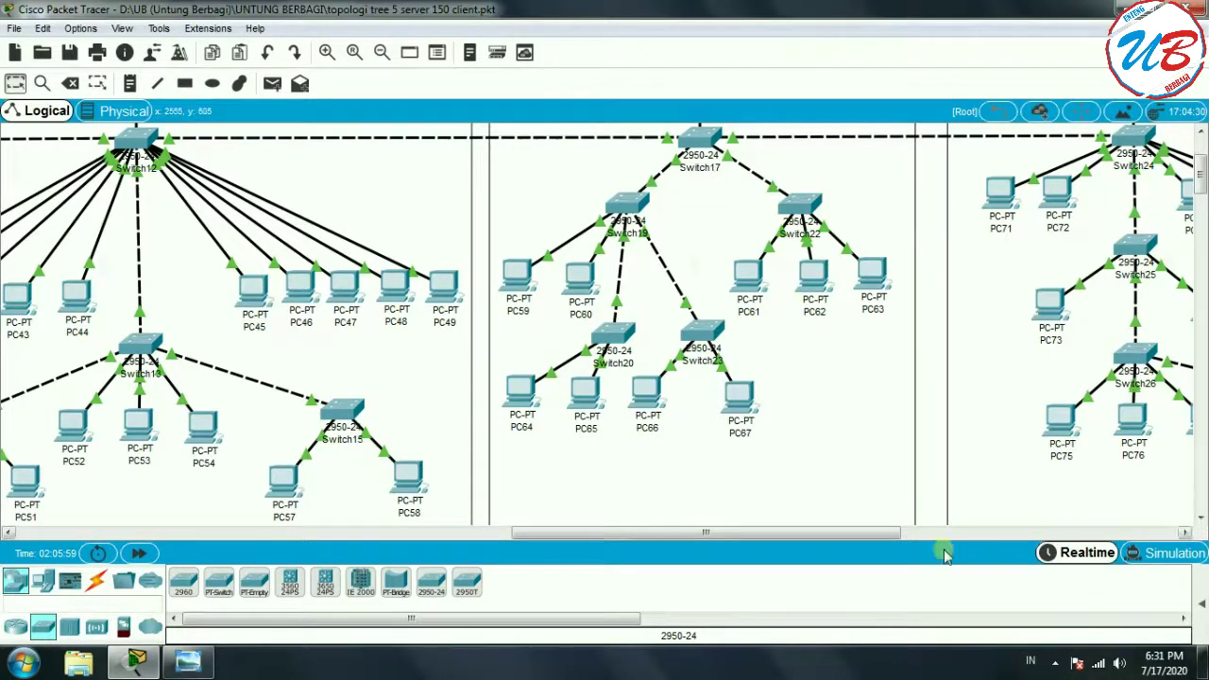
pyautogui.scroll(2, 673, 519)
pyautogui.scroll(3, 769, 256)
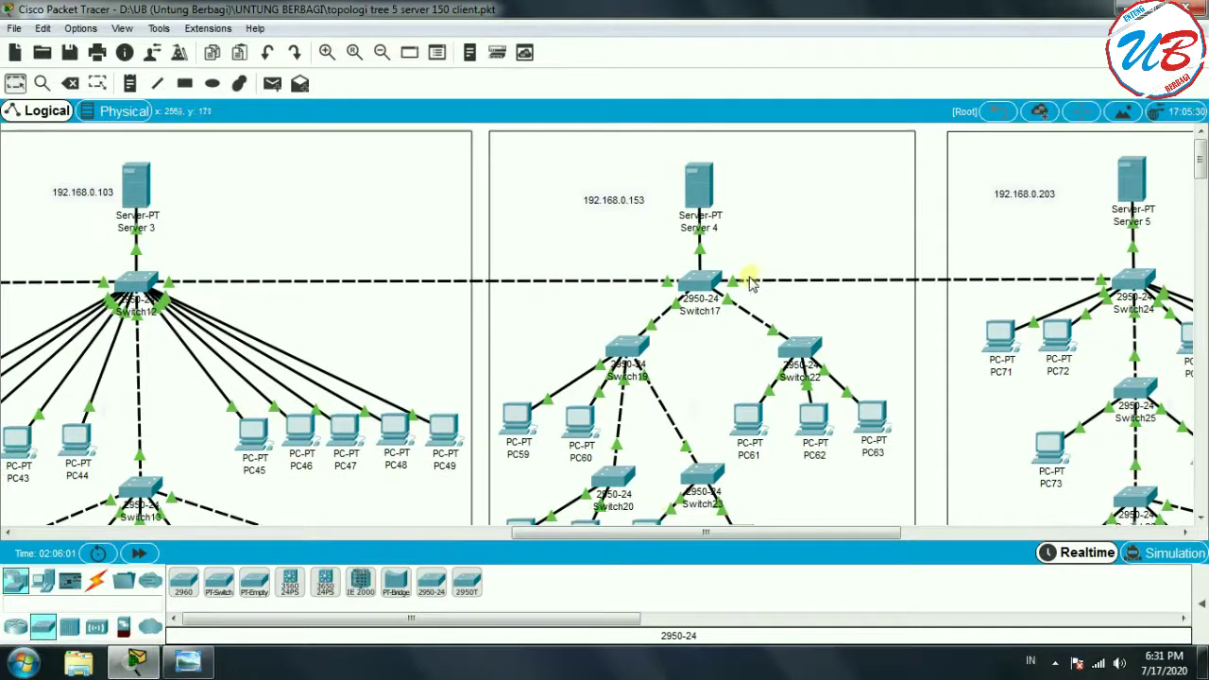
pyautogui.moveTo(737, 532); pyautogui.dragTo(845, 531)
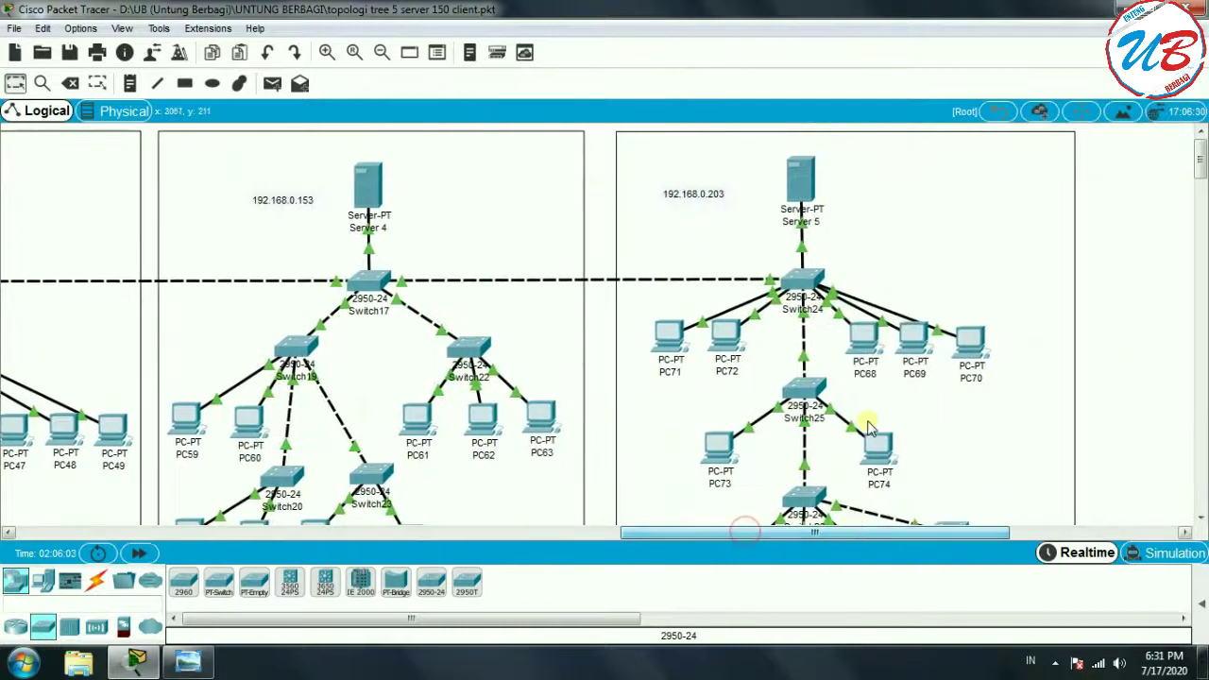
pyautogui.moveTo(1200, 163); pyautogui.dragTo(1203, 187)
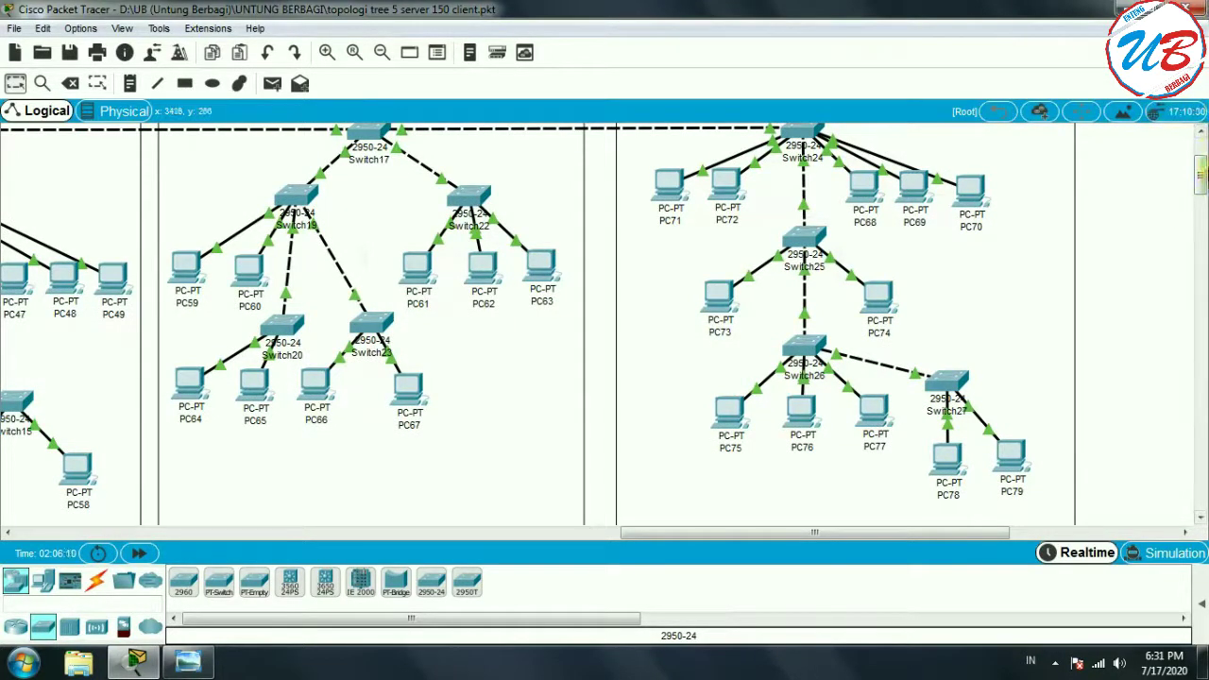
pyautogui.moveTo(1201, 174); pyautogui.dragTo(1201, 153)
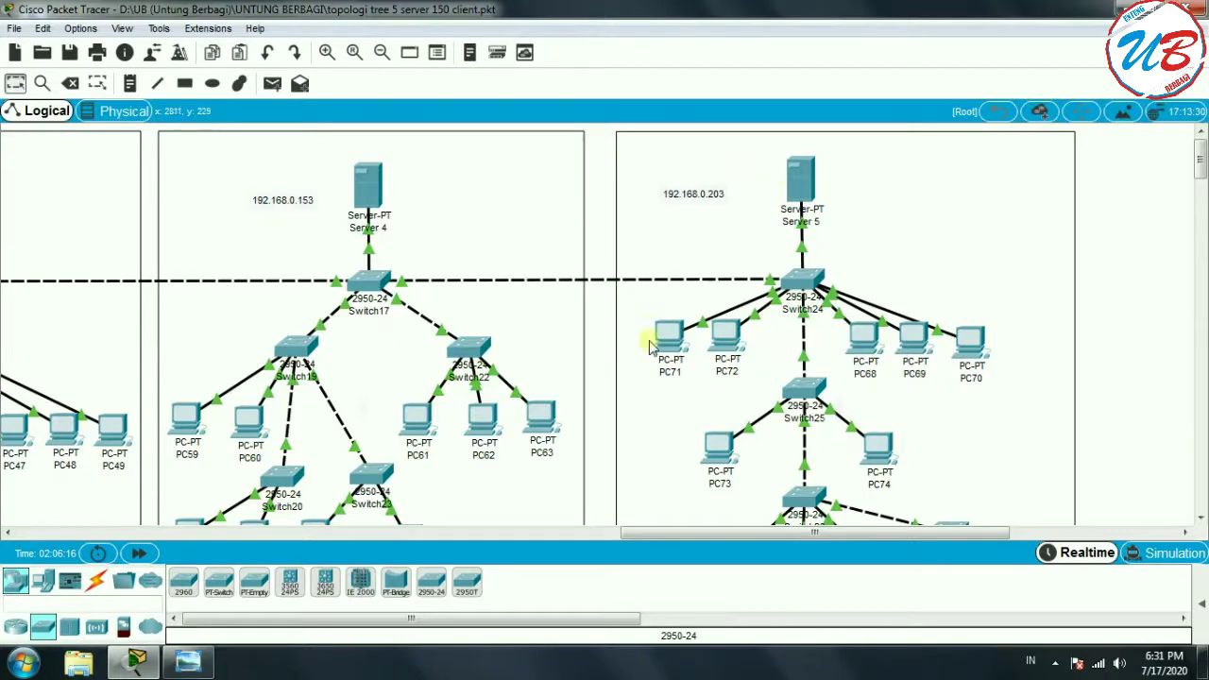
pyautogui.moveTo(672, 340)
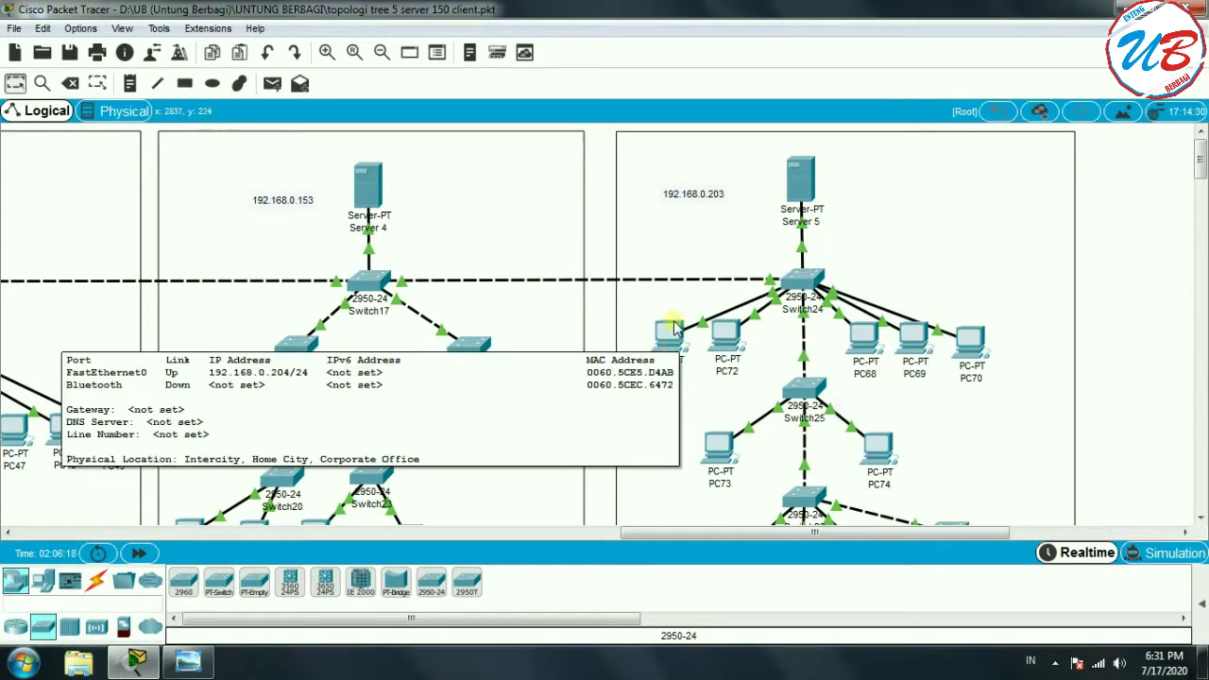
# Trace the switch links back from Server 4 to Server 1, and check the IP addresses of Server 1 and PC0.
pyautogui.moveTo(871, 531); pyautogui.dragTo(767, 531)
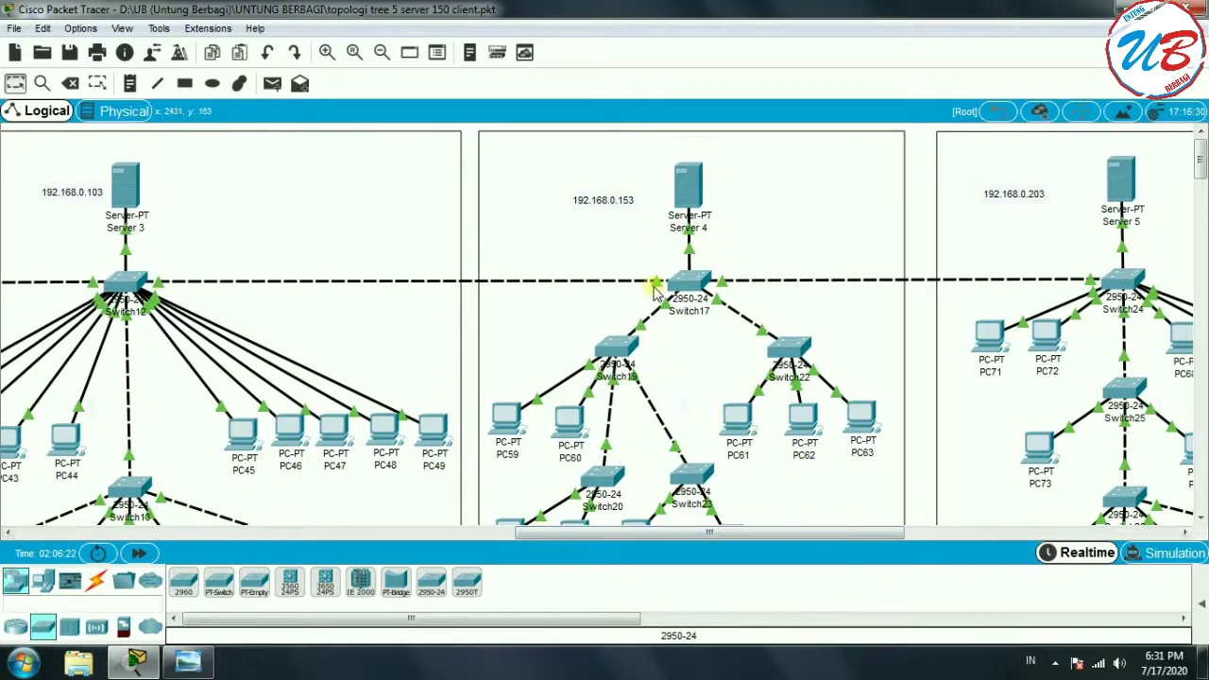
pyautogui.moveTo(763, 536); pyautogui.dragTo(206, 559)
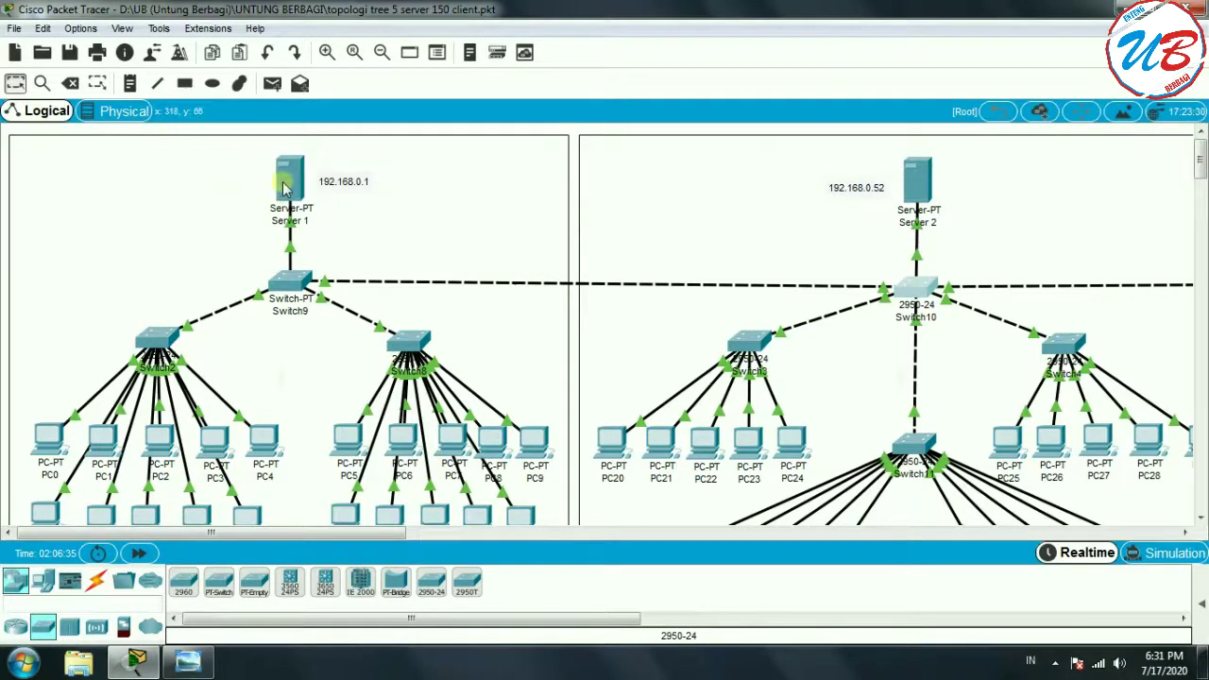
pyautogui.moveTo(284, 187)
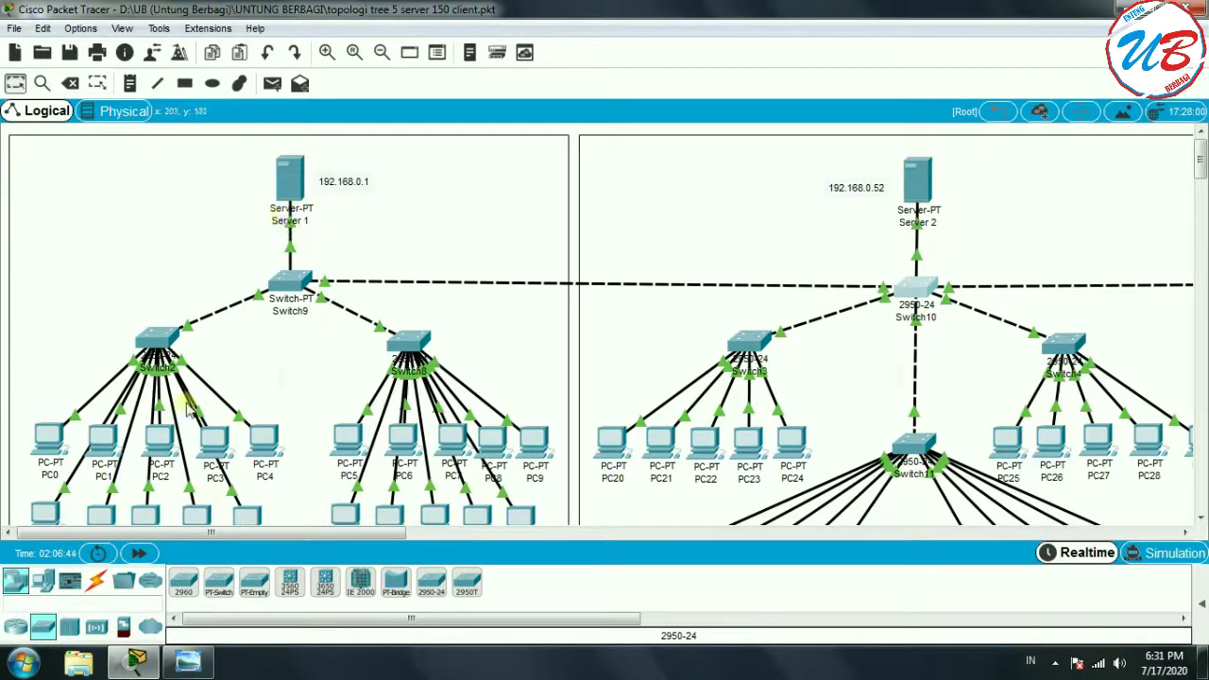
pyautogui.scroll(-3, 227, 442)
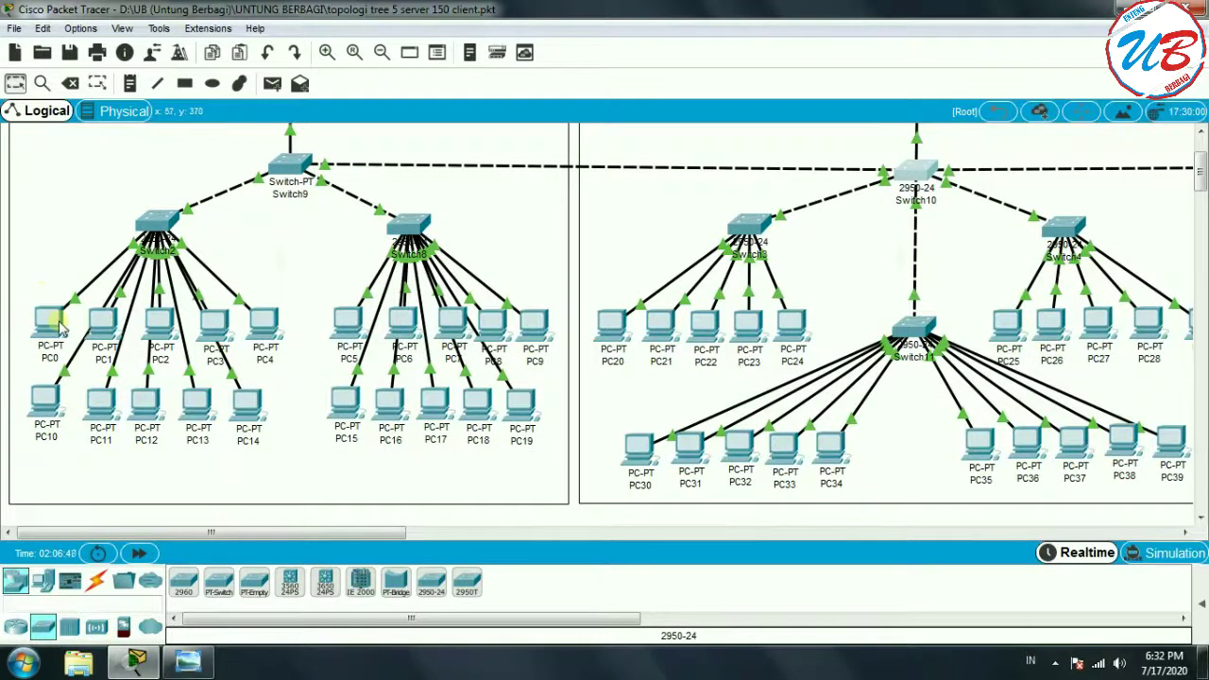
pyautogui.moveTo(48, 332)
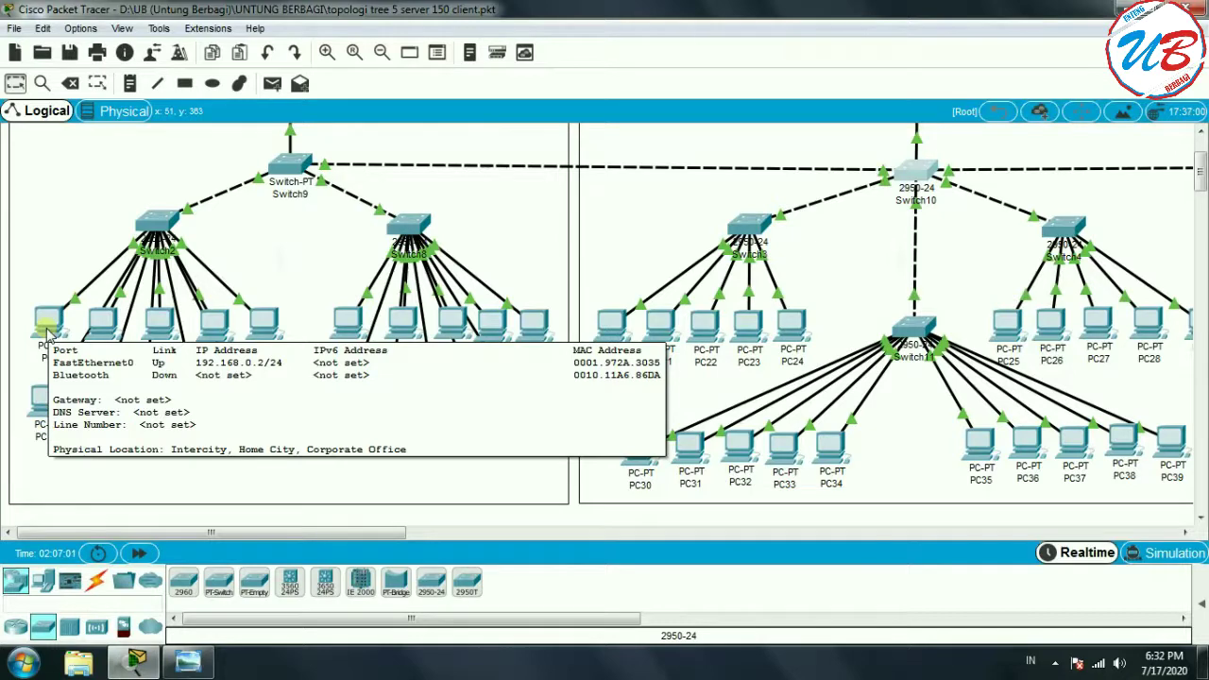
pyautogui.scroll(3, 400, 316)
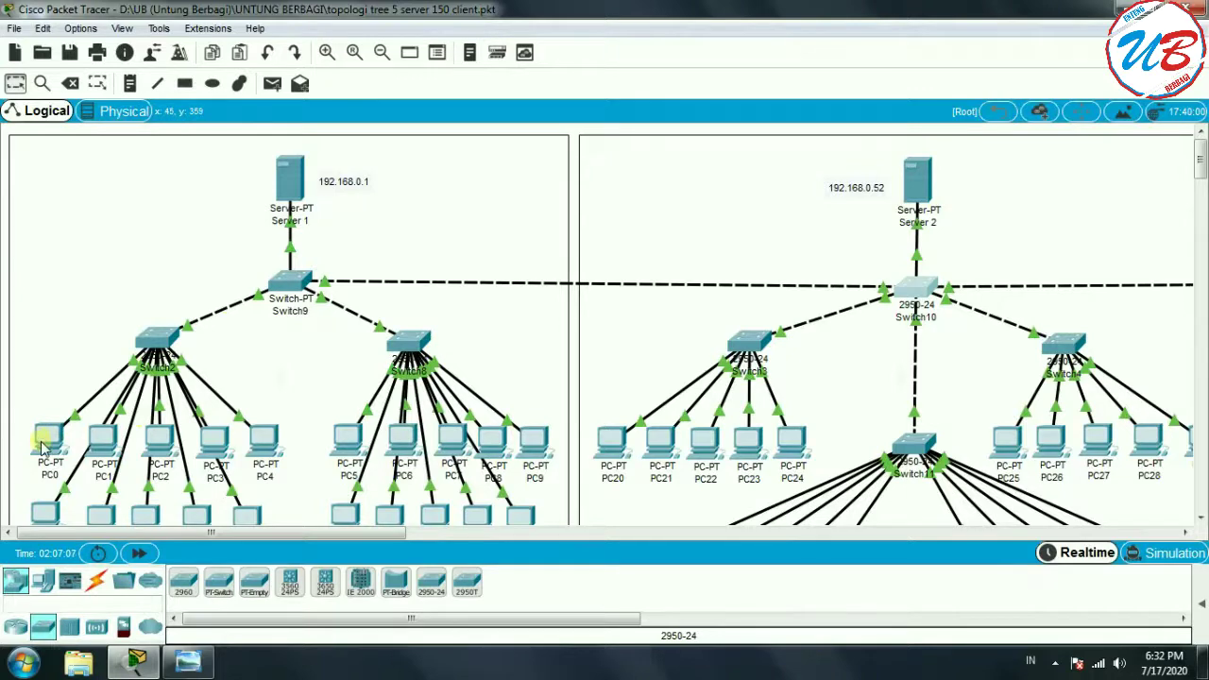
pyautogui.moveTo(52, 437)
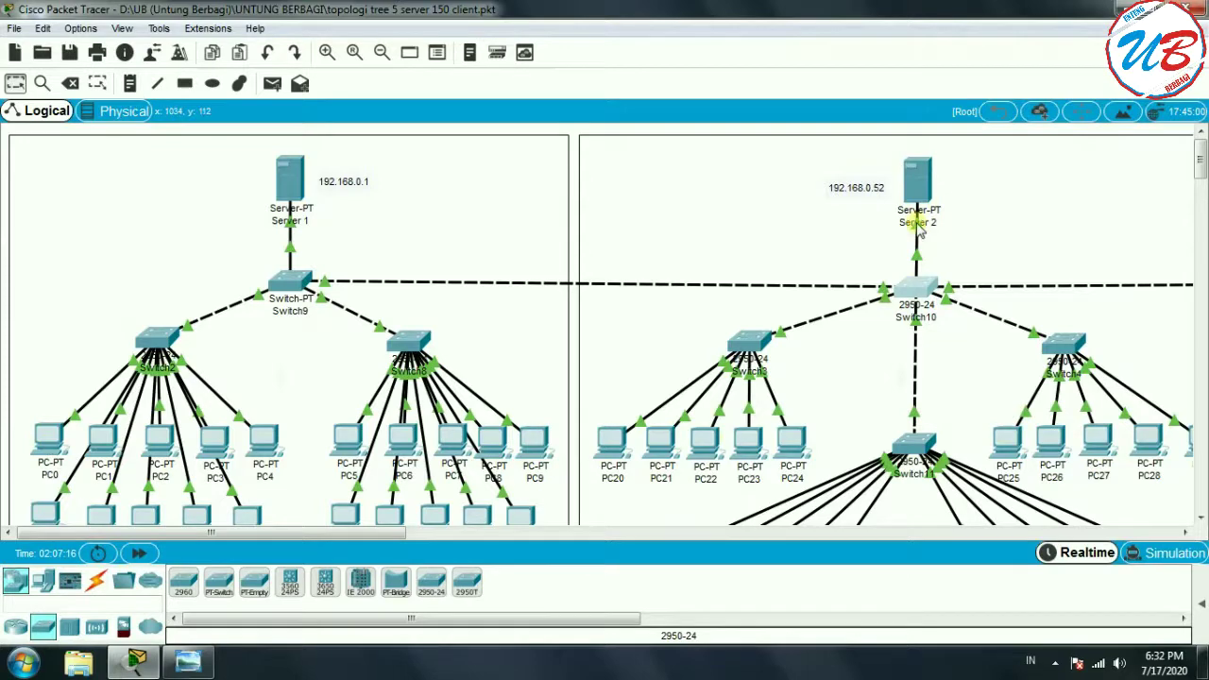
# Compare the IP address labels of Server 1 and Server 2 with the client PCs in their groups.
pyautogui.moveTo(338, 533); pyautogui.dragTo(450, 536)
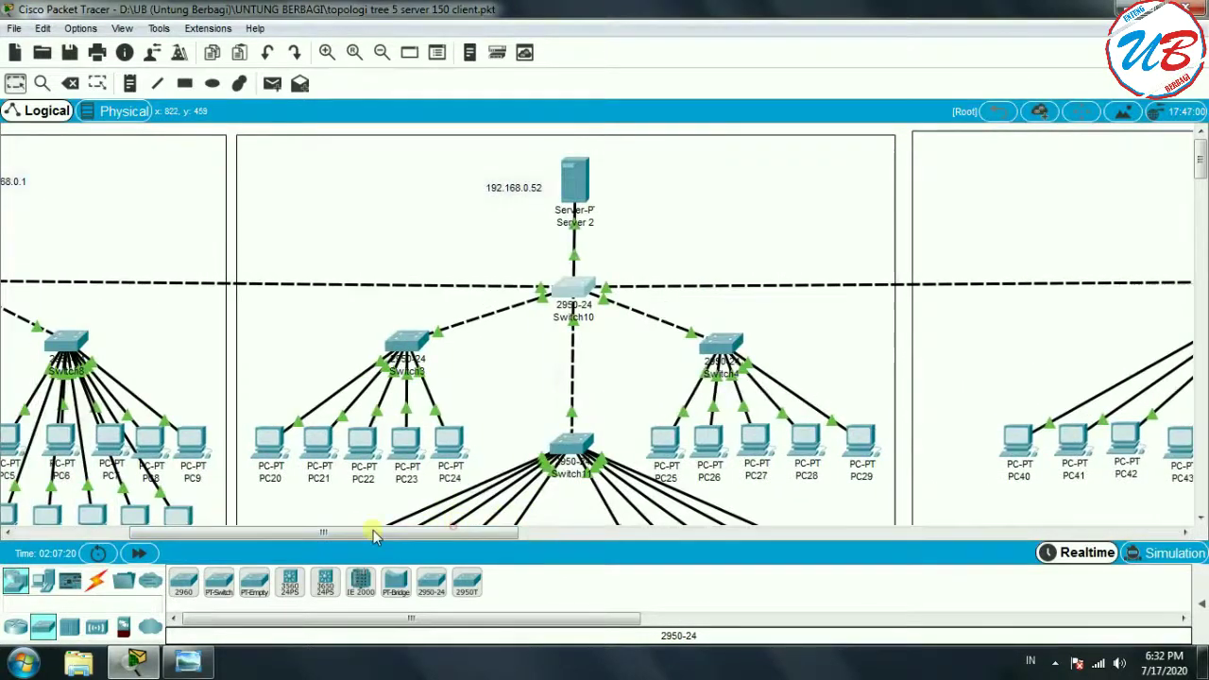
pyautogui.moveTo(368, 546); pyautogui.dragTo(302, 538)
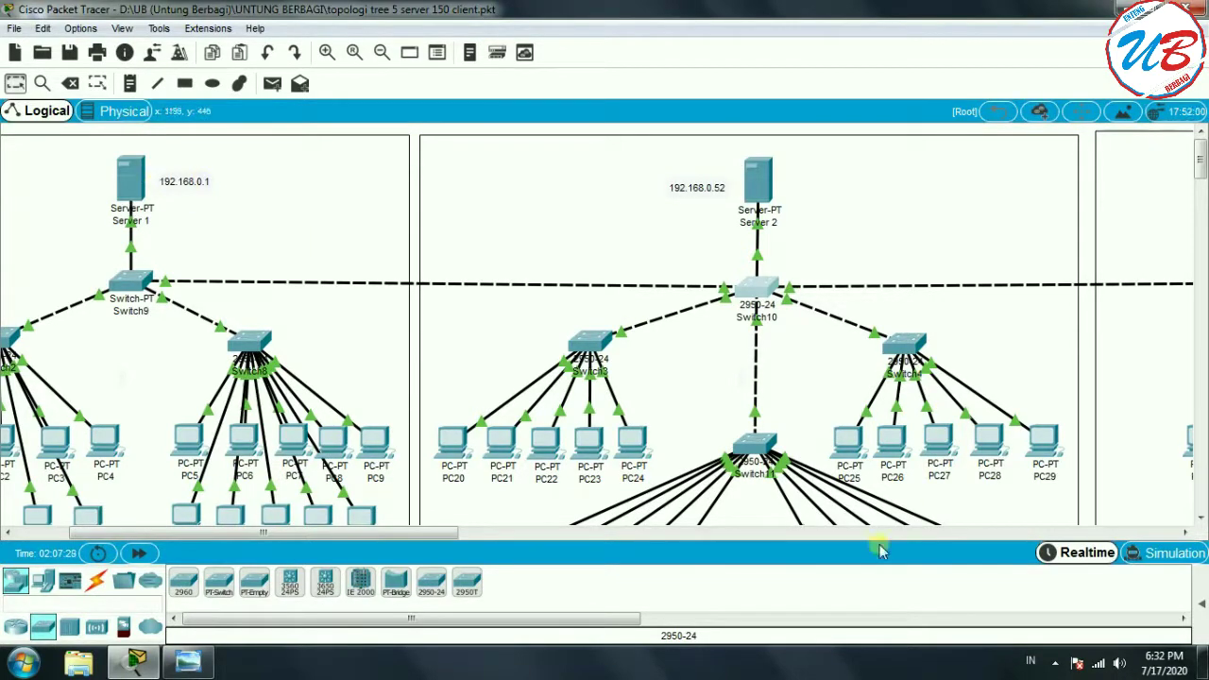
pyautogui.hscroll(-3, 406, 532)
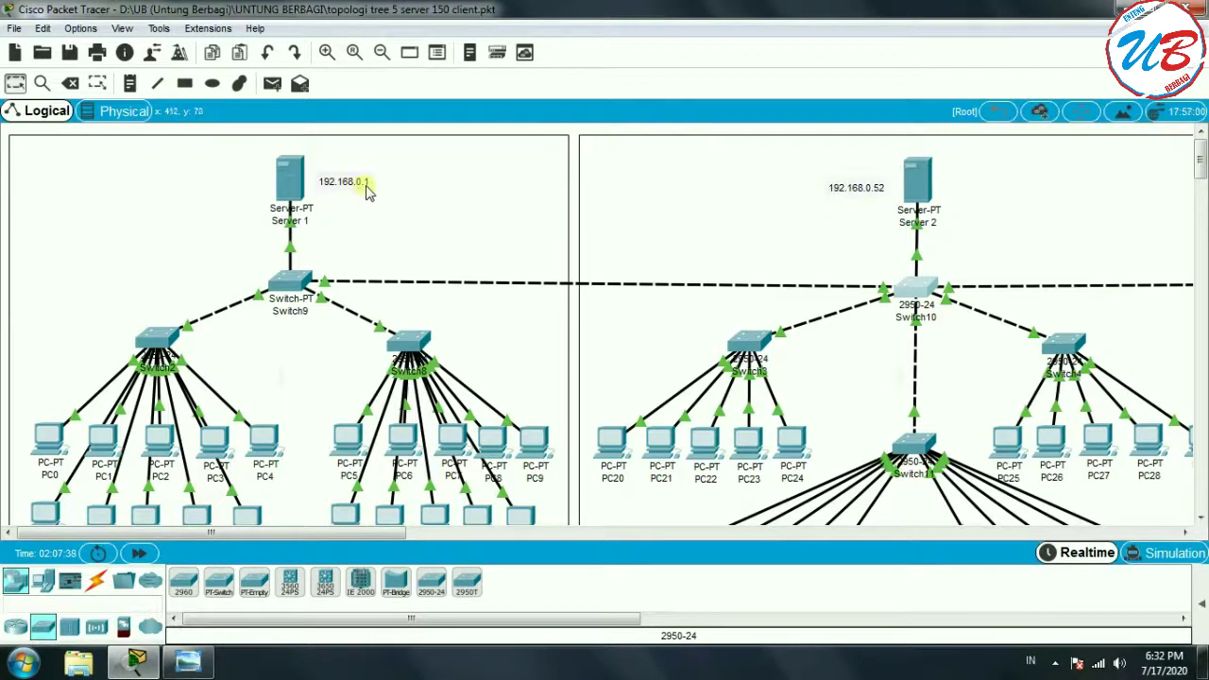
pyautogui.click(326, 52)
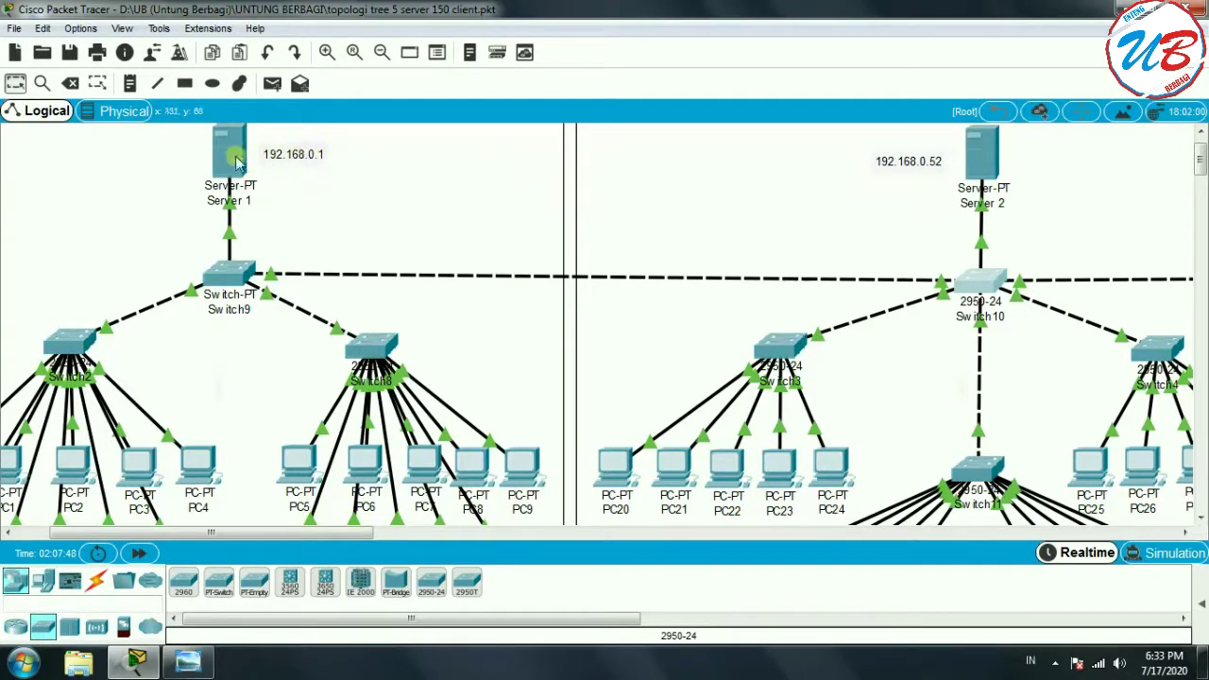
pyautogui.moveTo(233, 151)
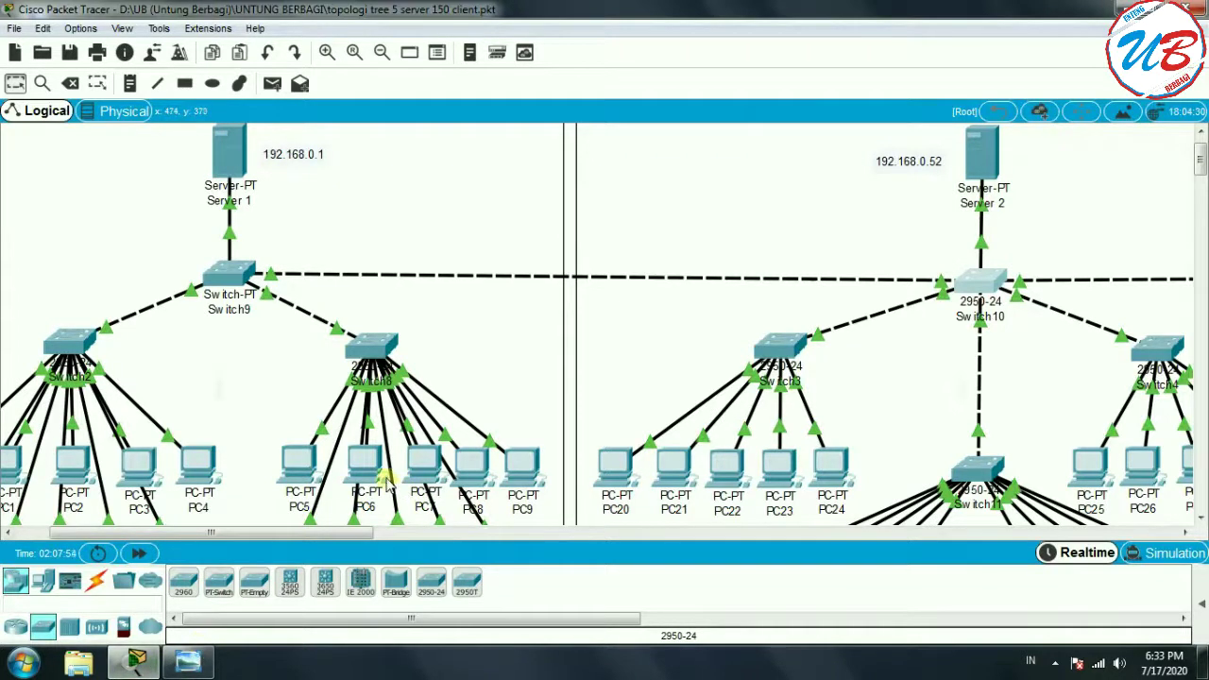
pyautogui.moveTo(386, 480)
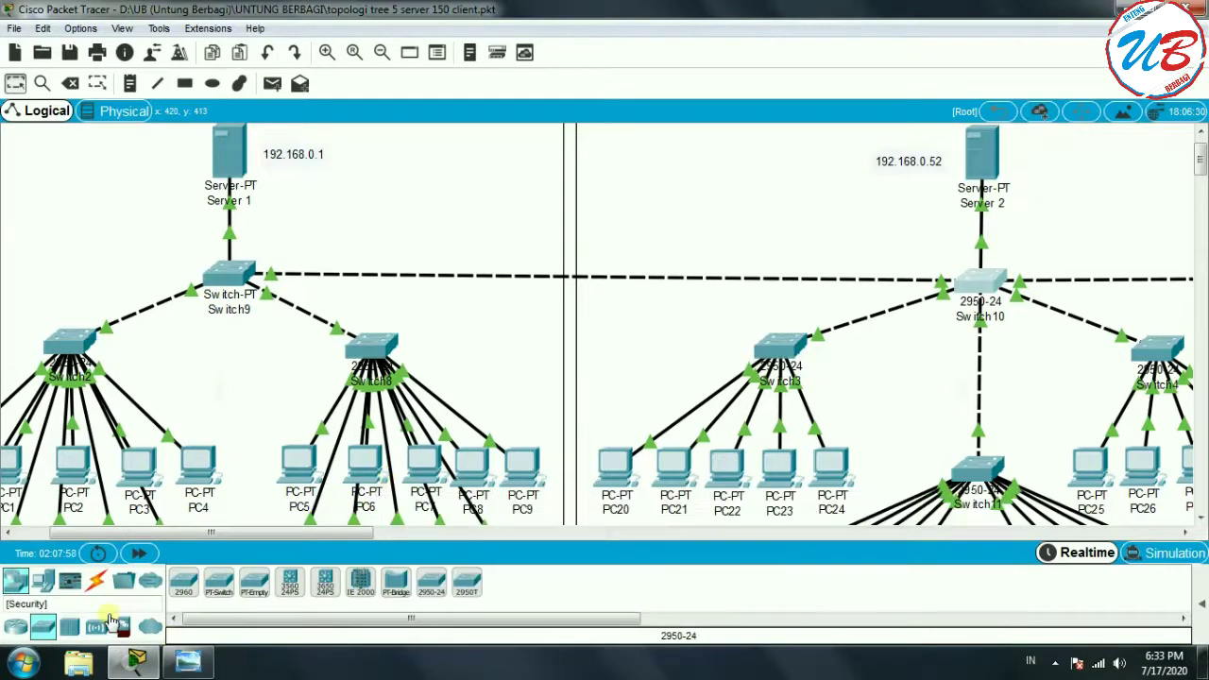
# Switch to the Windows Calculator, add 1 + 50 for the Server 1 address range, and close the calculator.
pyautogui.click(21, 663)
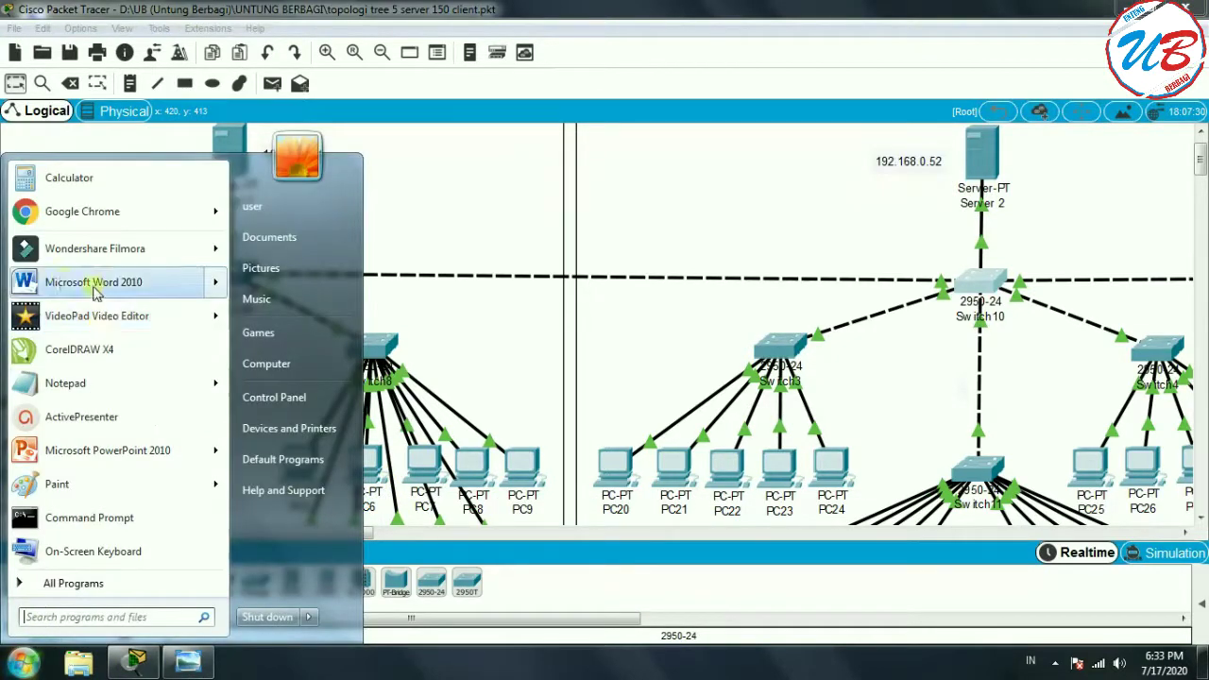
pyautogui.click(58, 184)
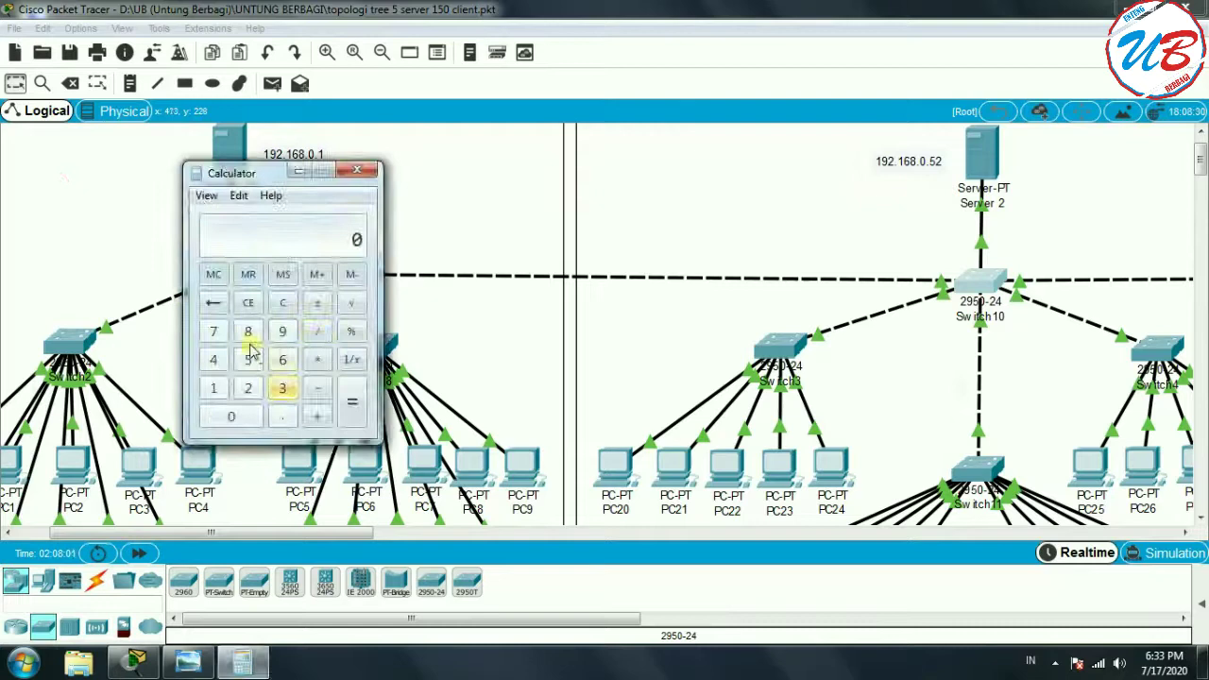
pyautogui.moveTo(247, 174); pyautogui.dragTo(478, 170)
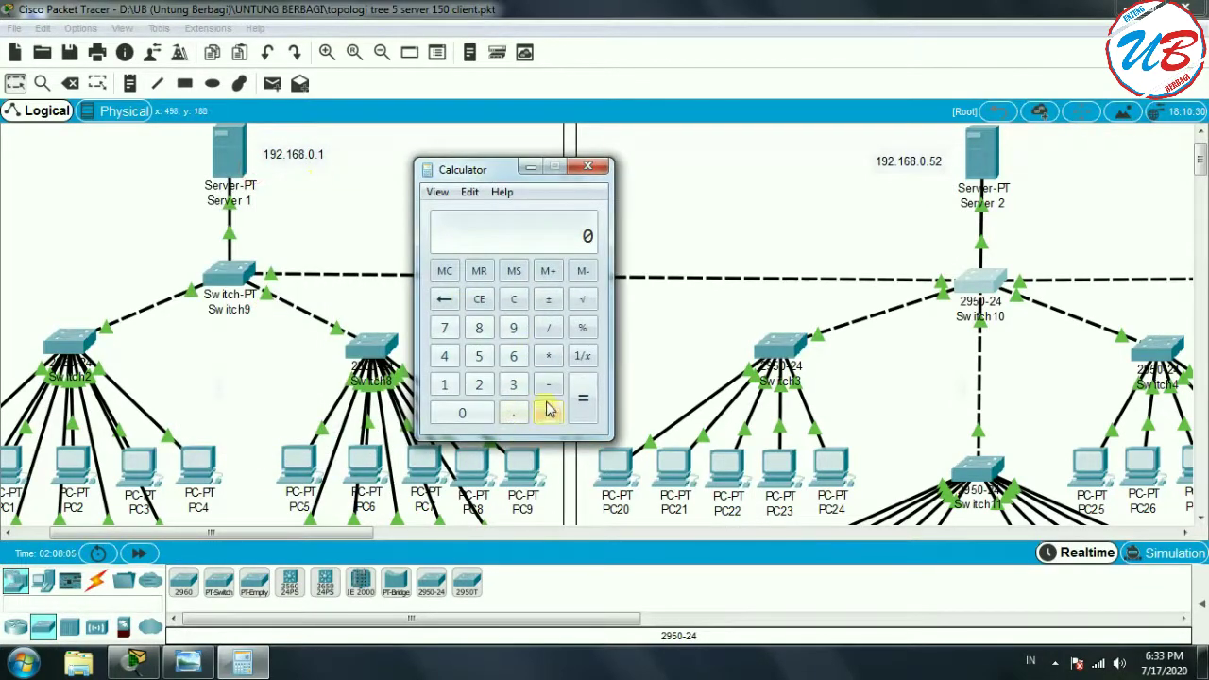
pyautogui.click(444, 385)
pyautogui.click(548, 413)
pyautogui.click(479, 357)
pyautogui.click(462, 413)
pyautogui.click(583, 402)
pyautogui.moveTo(470, 166); pyautogui.dragTo(743, 170)
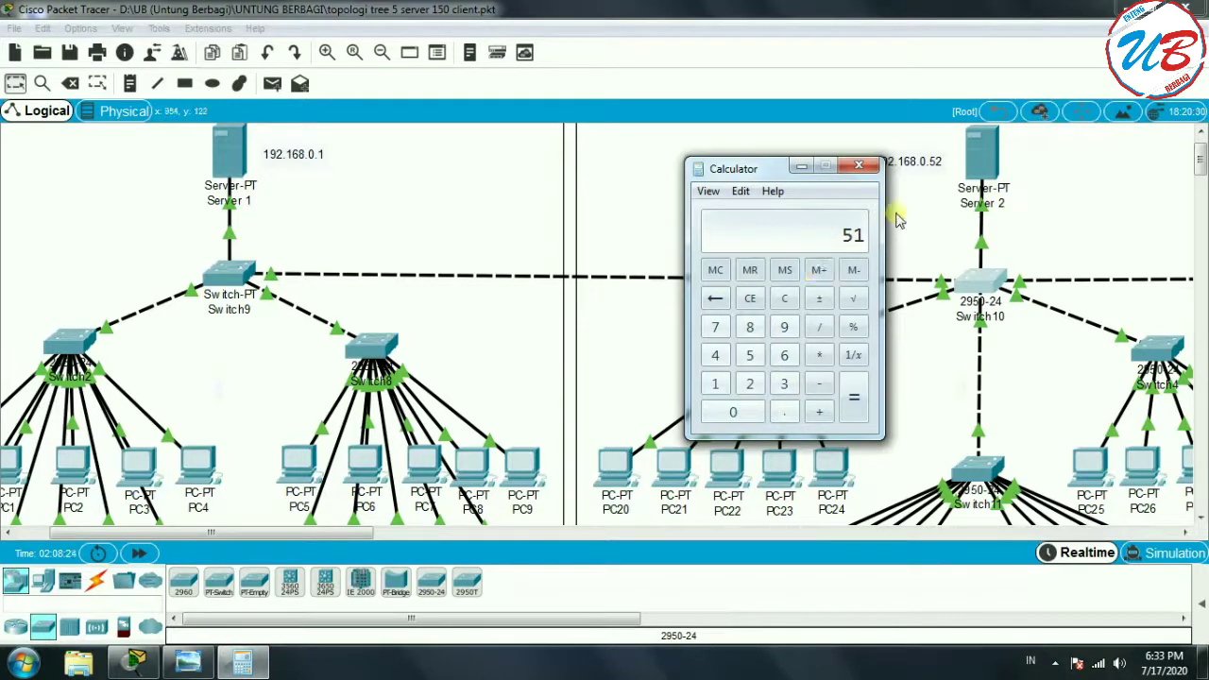
pyautogui.click(868, 167)
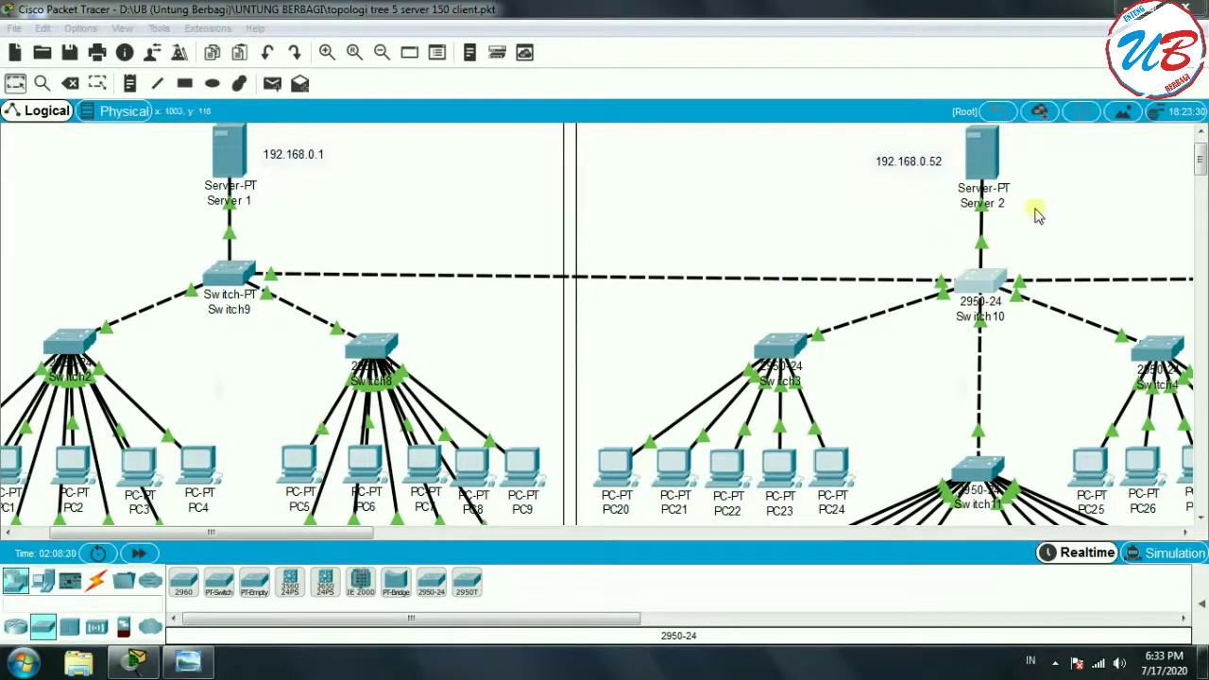
# Inspect the static IP address in PC0's IP Configuration, then minimize its device window.
pyautogui.hscroll(-1, 231, 534)
pyautogui.hscroll(2, 232, 534)
pyautogui.hscroll(-2, 232, 534)
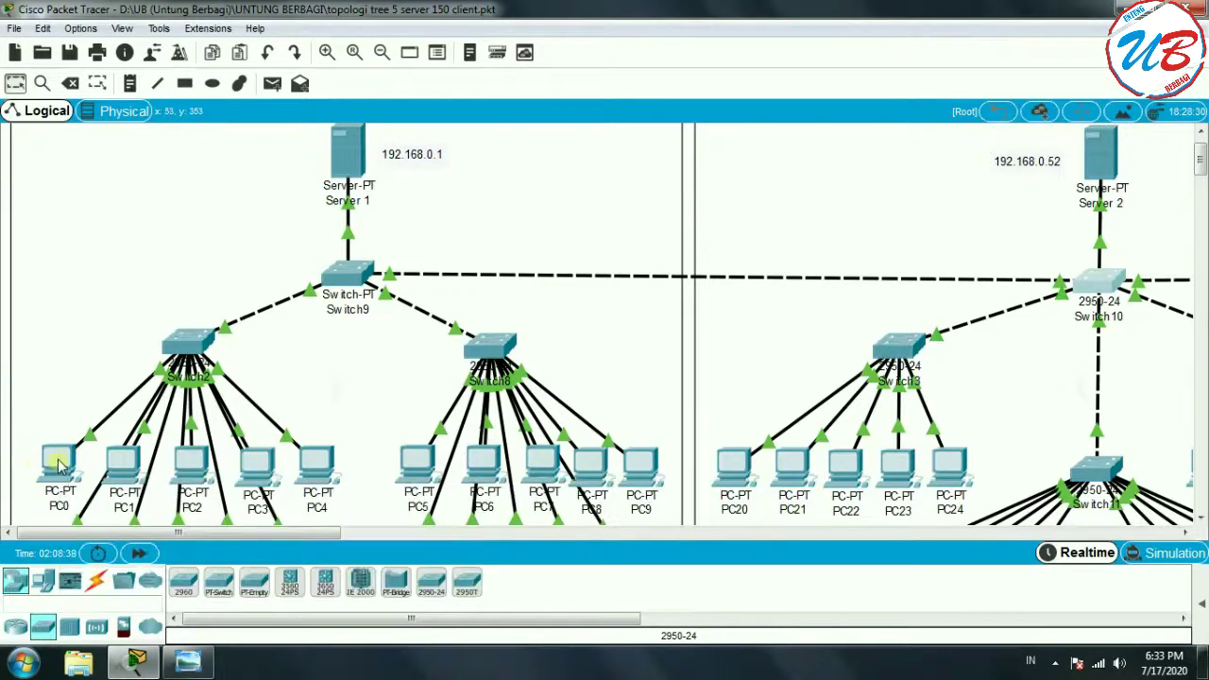
pyautogui.moveTo(58, 462)
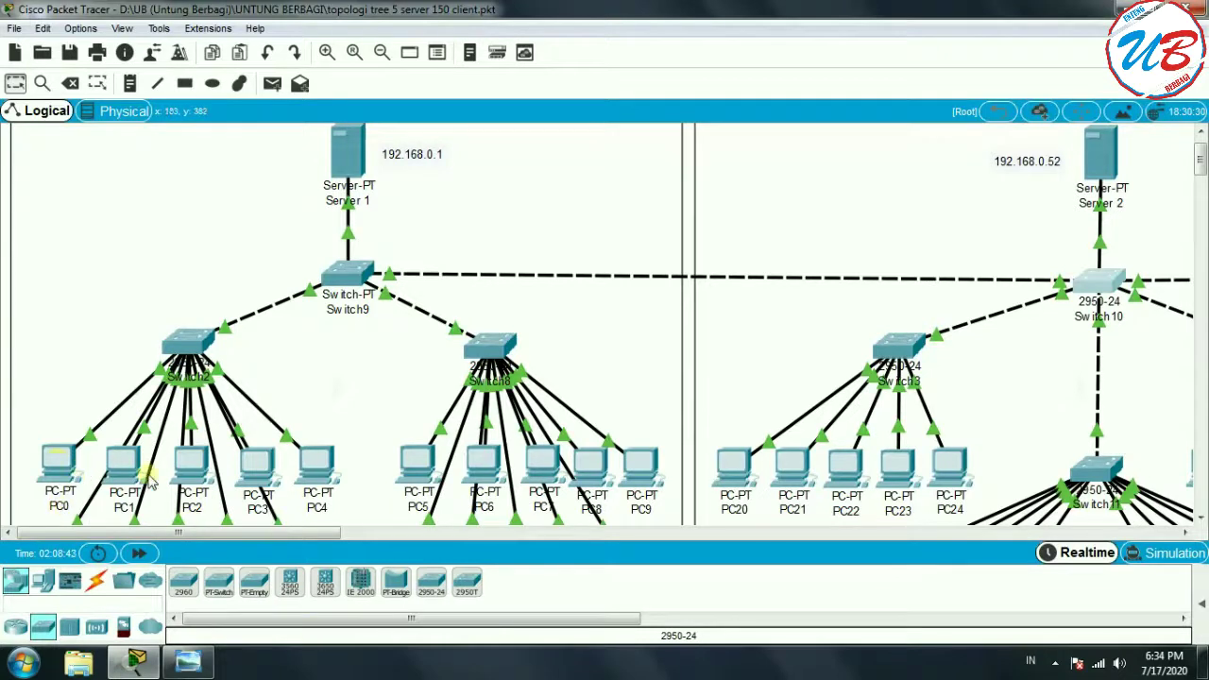
pyautogui.click(58, 465)
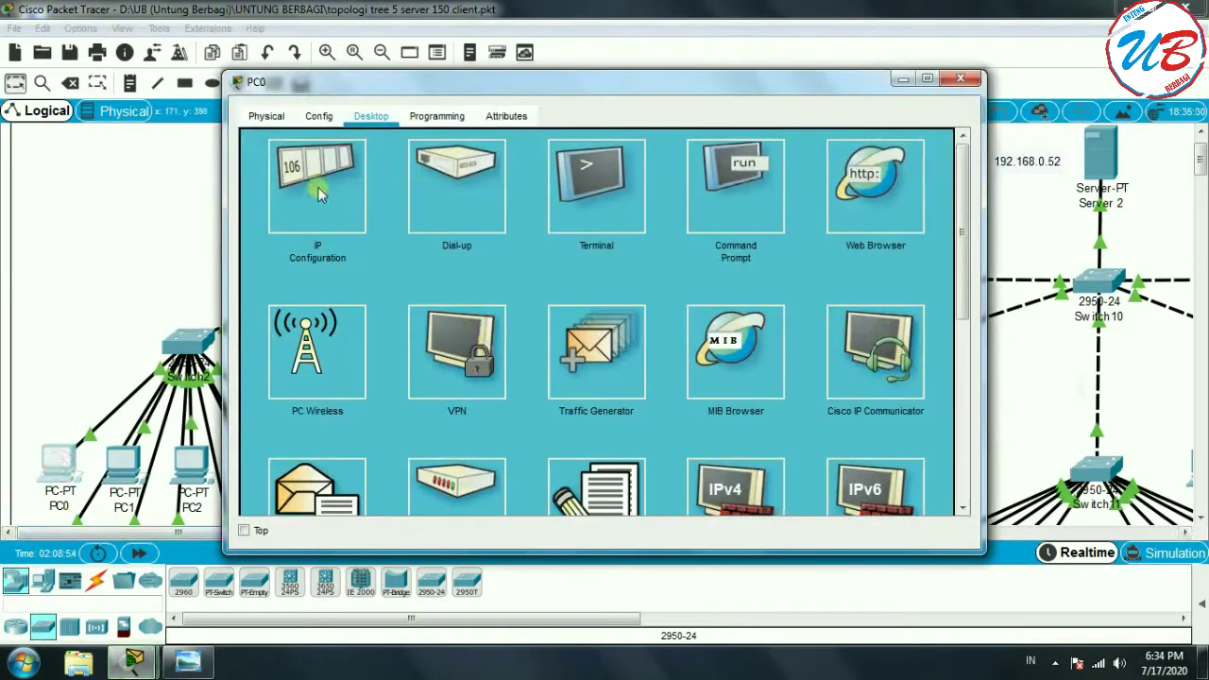
pyautogui.click(319, 189)
pyautogui.doubleClick(570, 164)
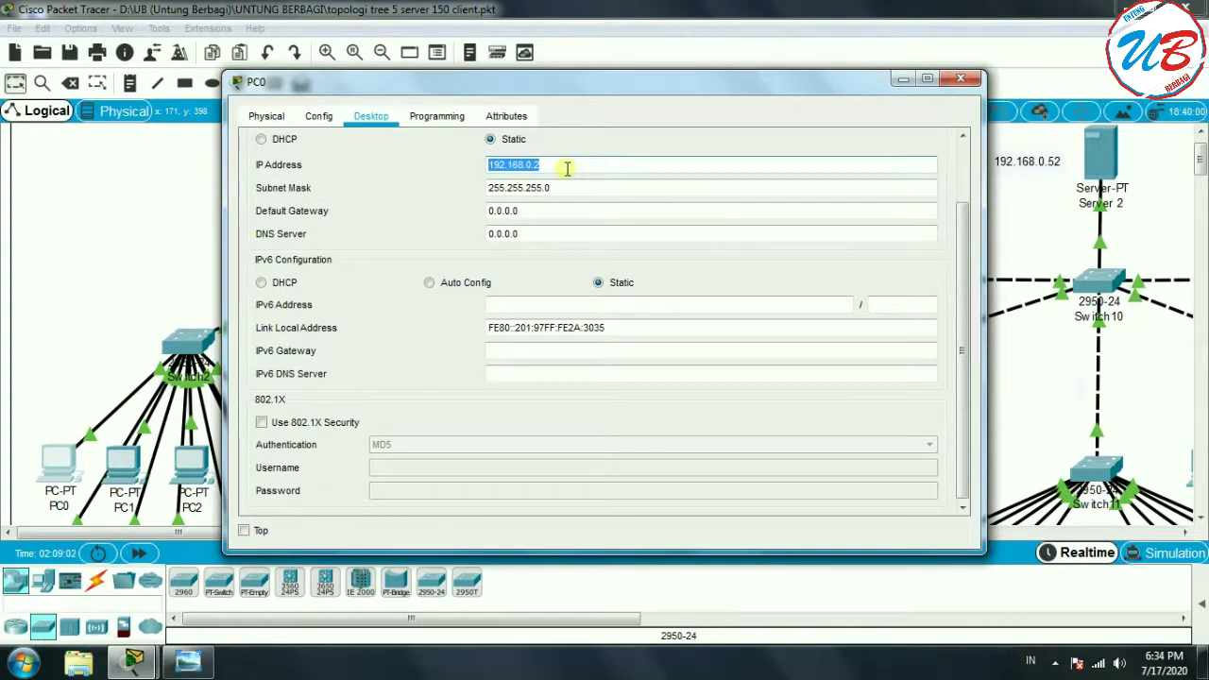
pyautogui.click(567, 167)
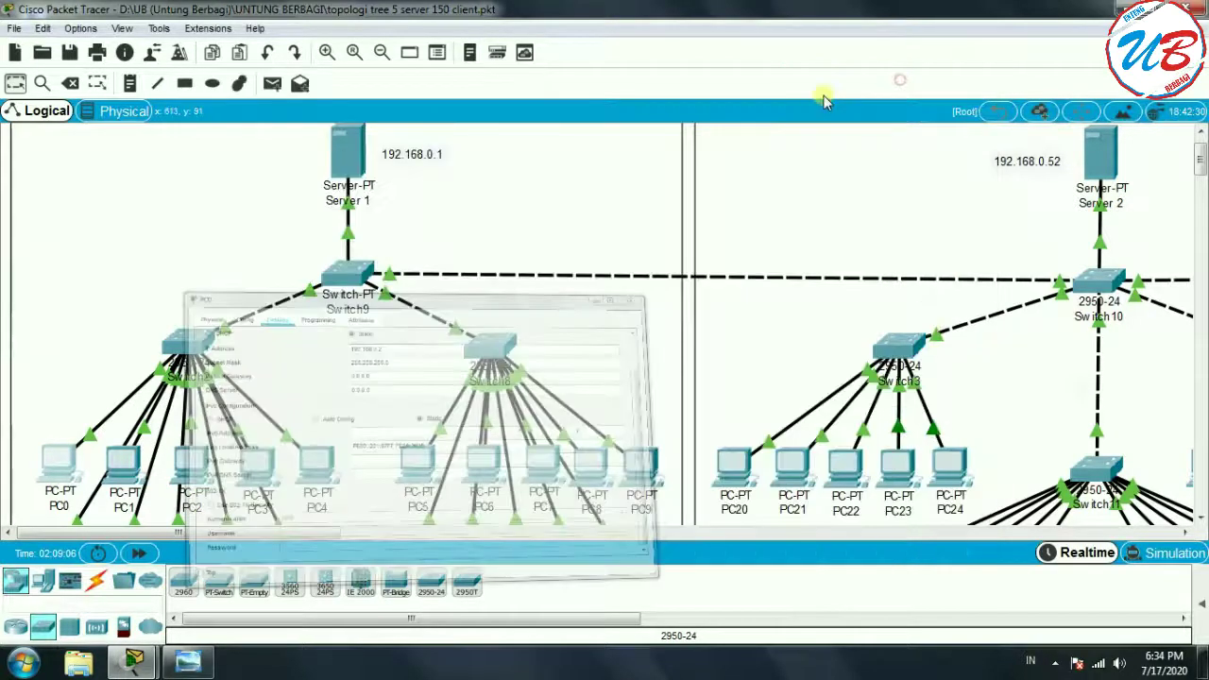
pyautogui.click(902, 79)
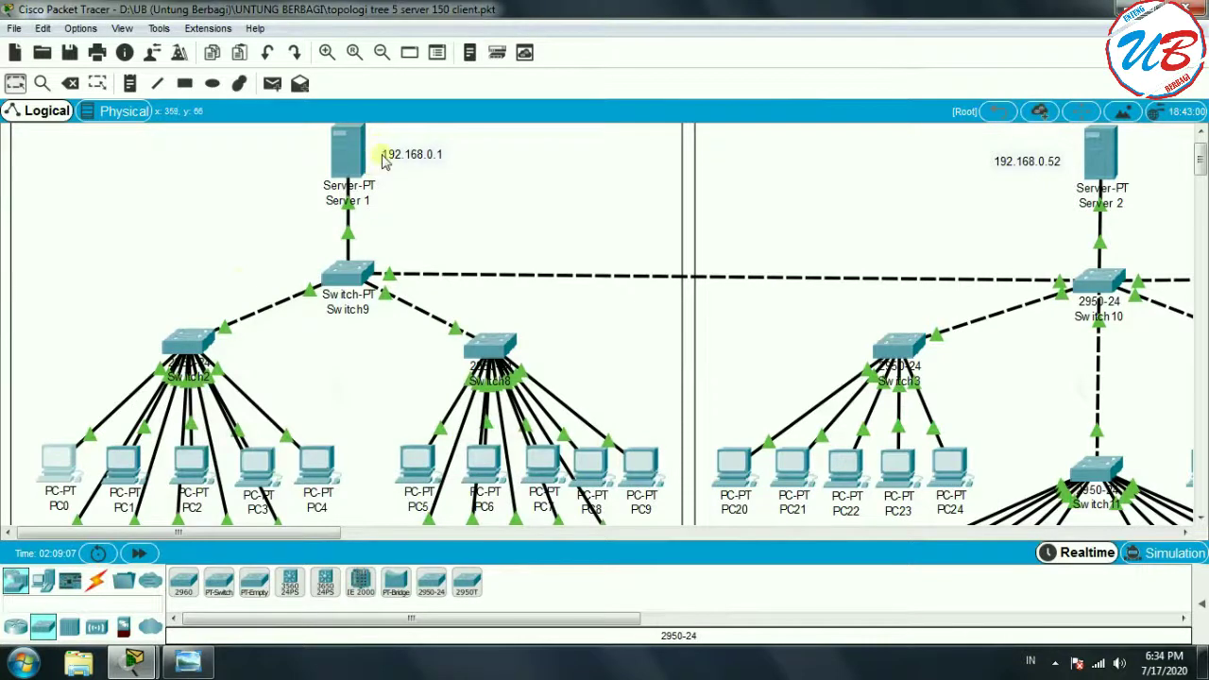
# Review how the address ranges of the Server 1 and Server 2 groups follow each other, using their server IP labels.
pyautogui.moveTo(296, 534); pyautogui.dragTo(451, 535)
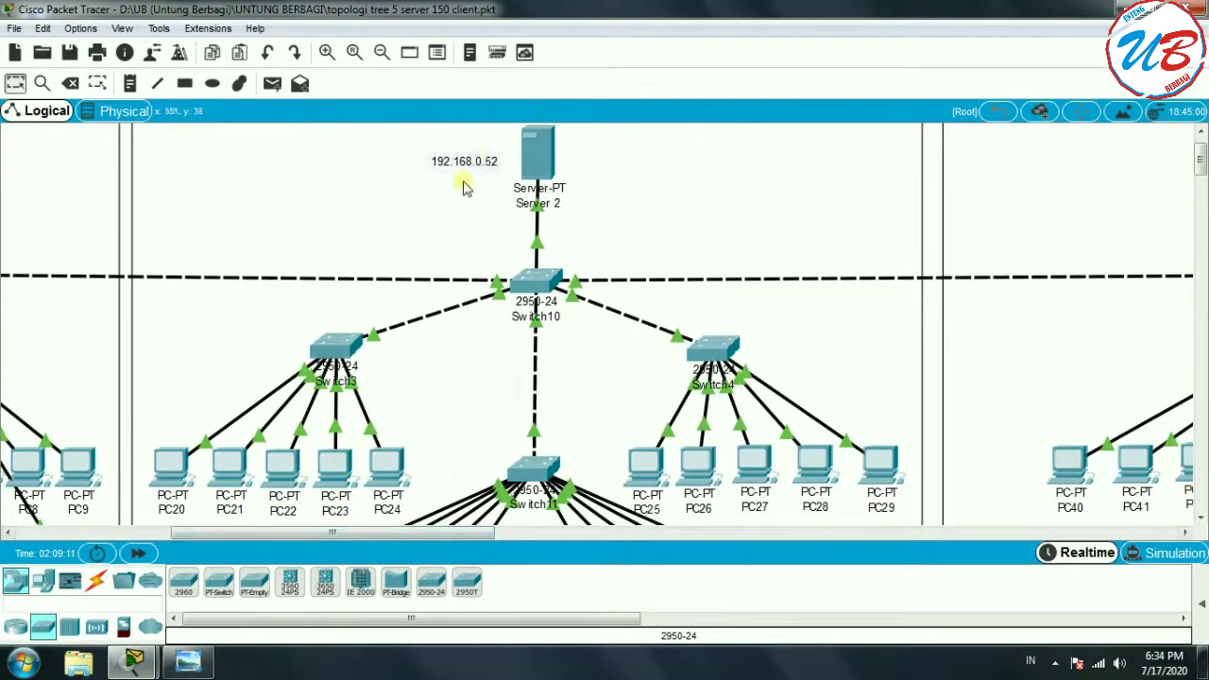
pyautogui.moveTo(425, 534); pyautogui.dragTo(365, 535)
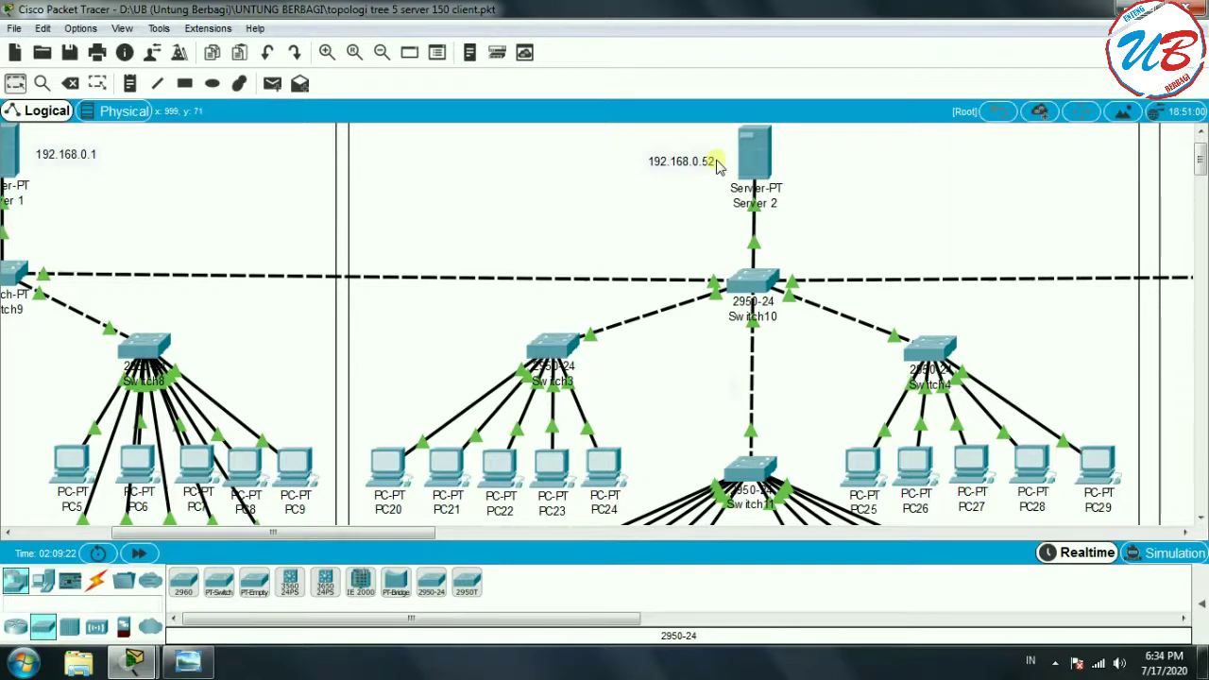
pyautogui.moveTo(383, 535); pyautogui.dragTo(276, 535)
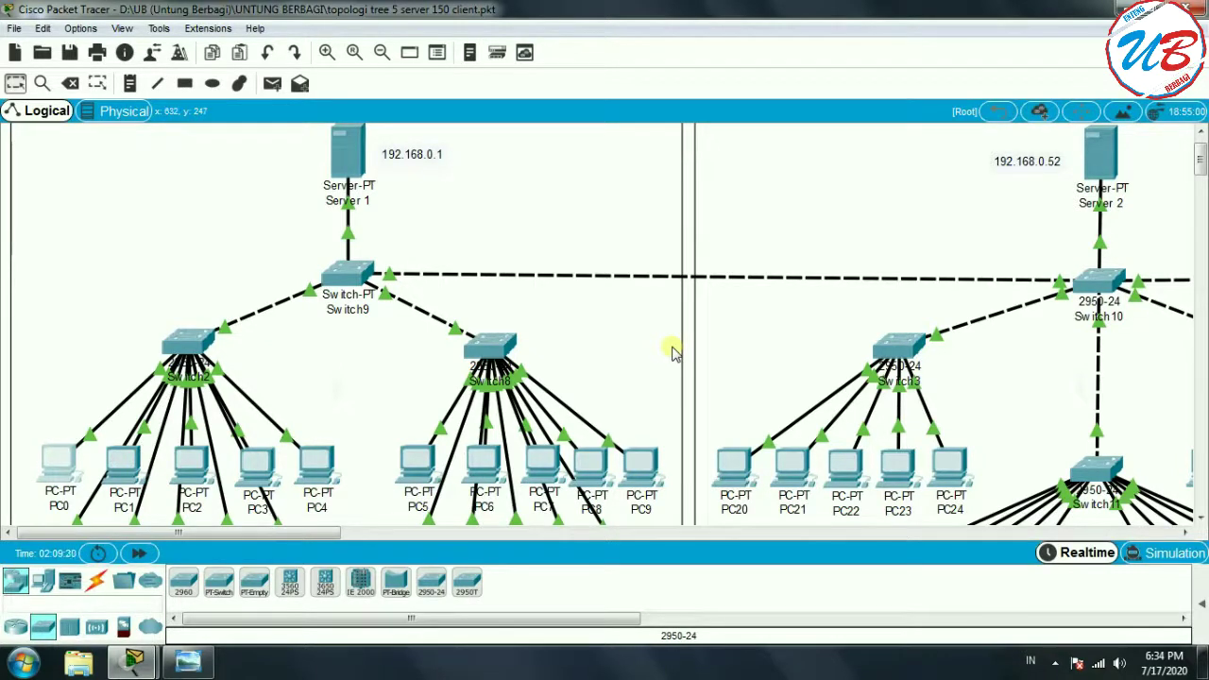
pyautogui.moveTo(1091, 156)
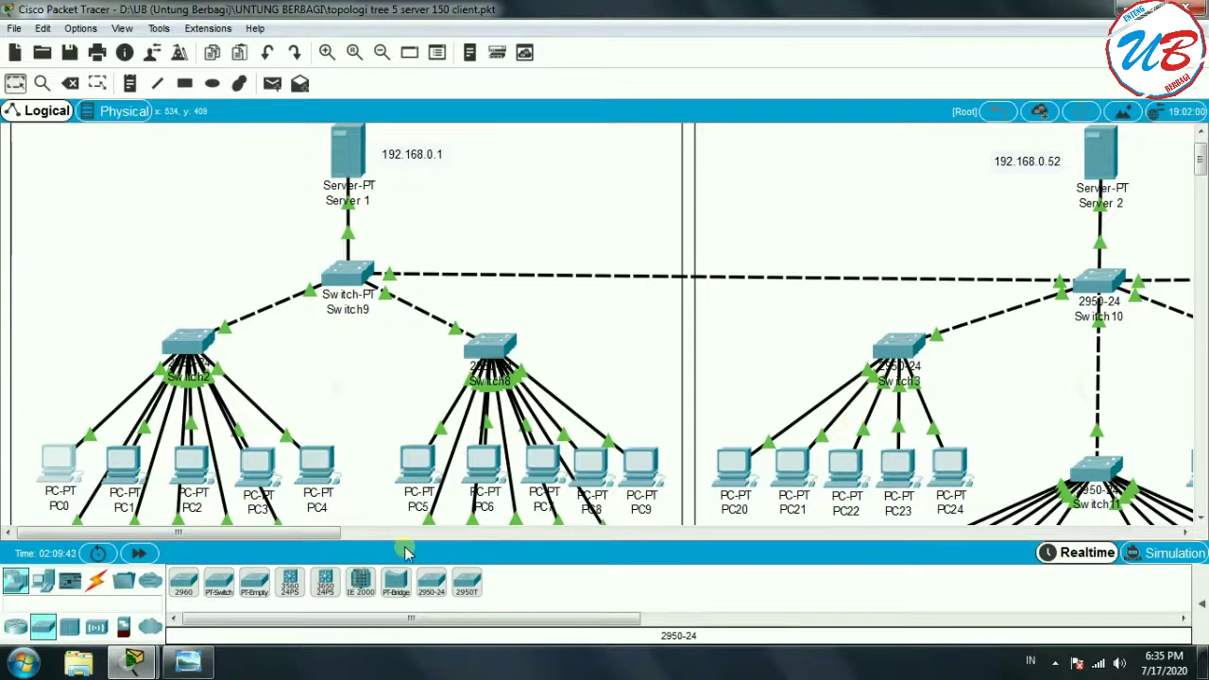
pyautogui.moveTo(326, 532); pyautogui.dragTo(427, 534)
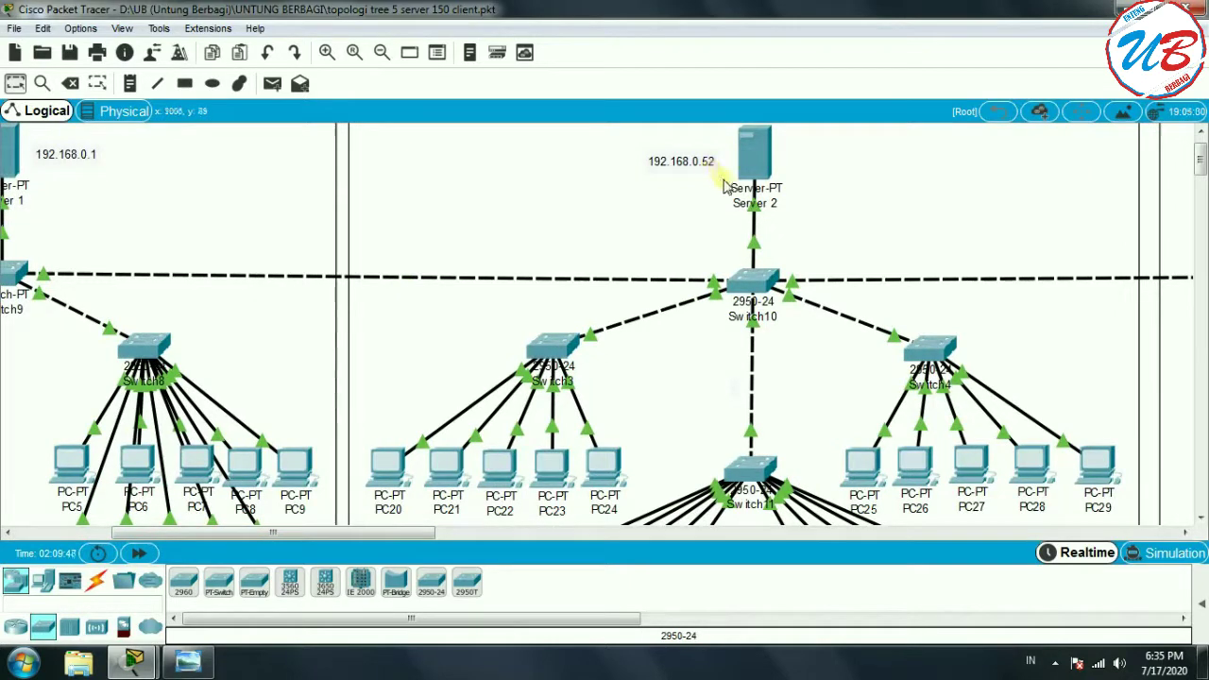
# Switch to the Windows Calculator and add 52 + 50 for the Server 2 address range.
pyautogui.click(29, 665)
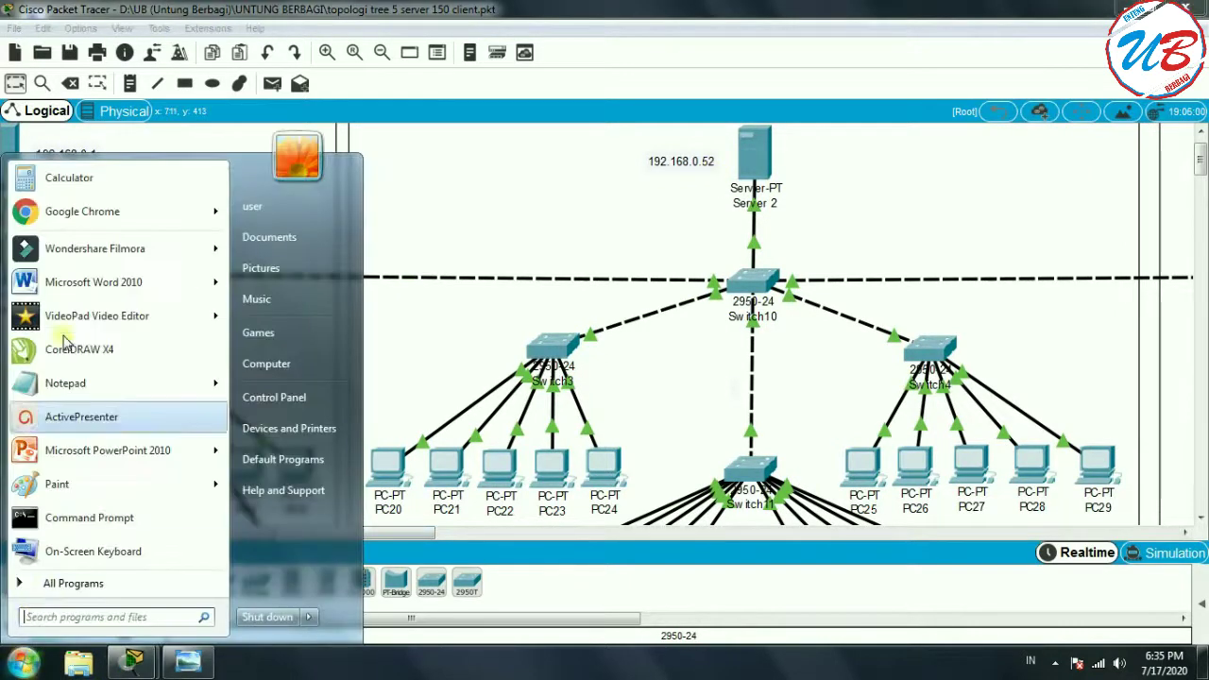
pyautogui.click(60, 183)
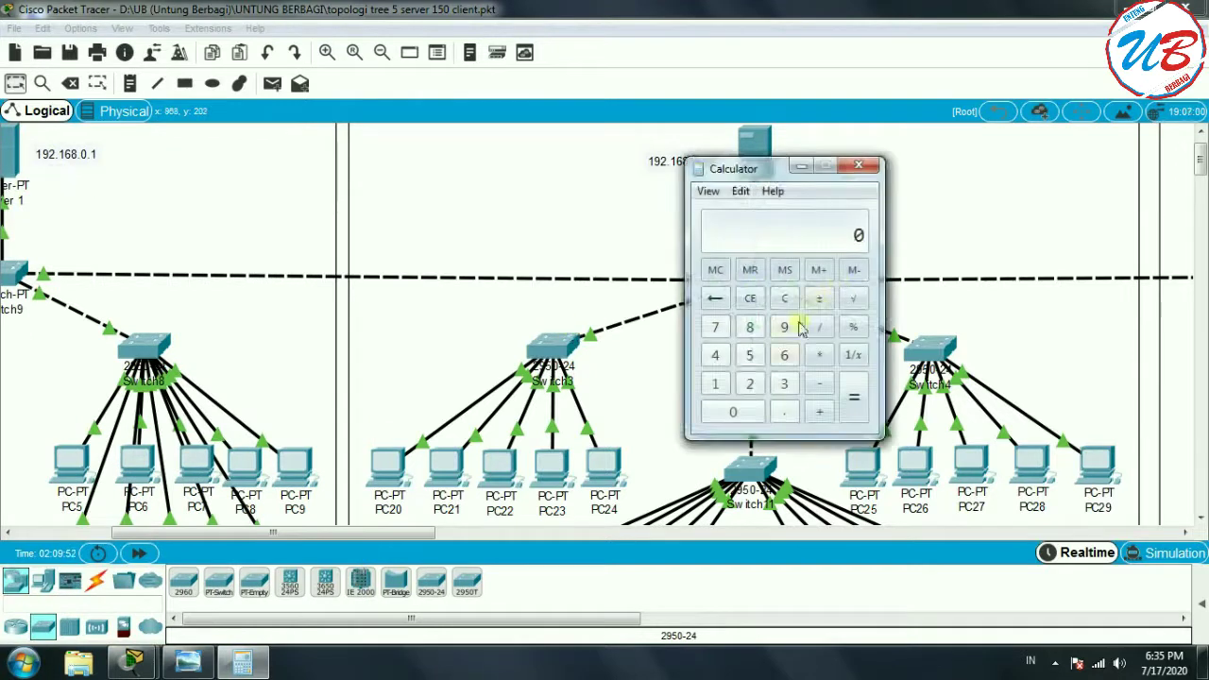
pyautogui.click(750, 356)
pyautogui.click(750, 384)
pyautogui.click(817, 412)
pyautogui.click(750, 356)
pyautogui.click(733, 412)
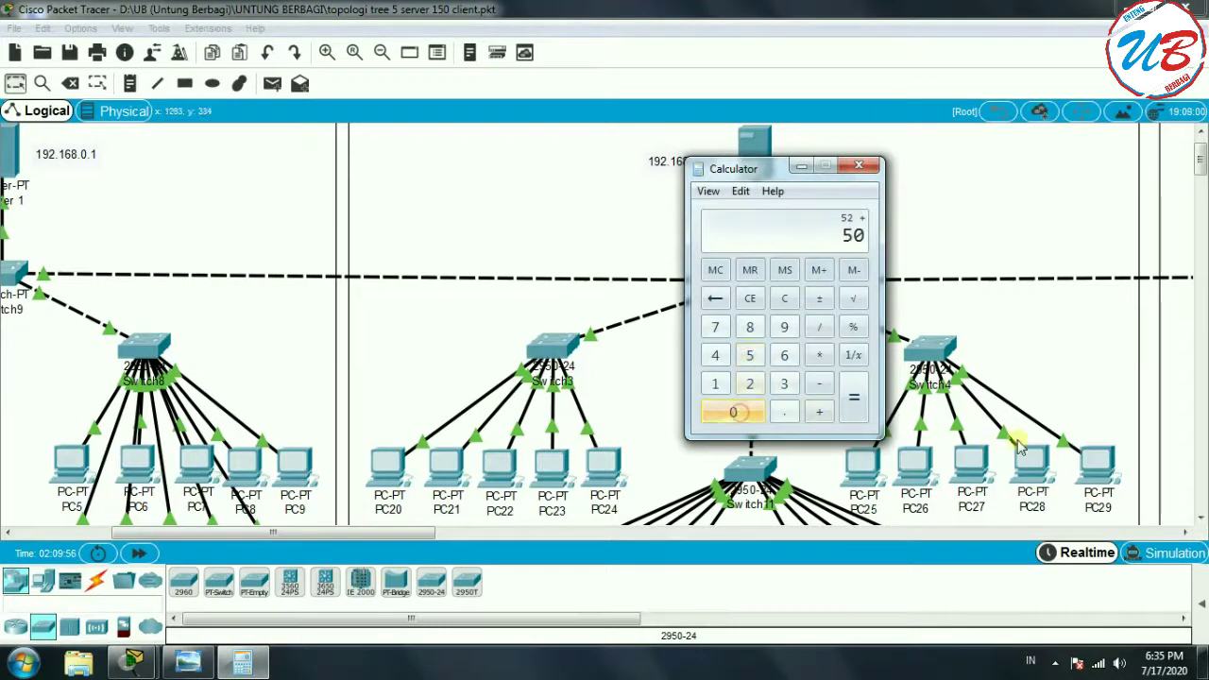
pyautogui.click(854, 396)
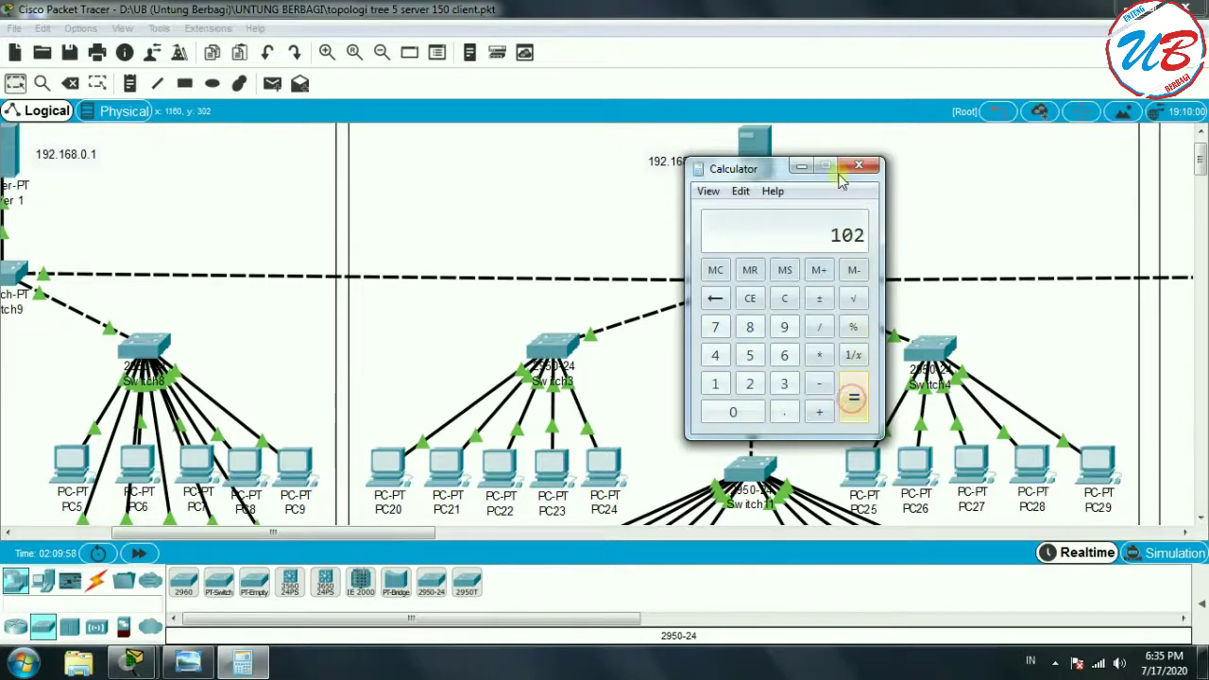
# Compare the calculated end of the Server 2 range with Server 3's IP address label, and close the calculator.
pyautogui.moveTo(756, 170); pyautogui.dragTo(382, 136)
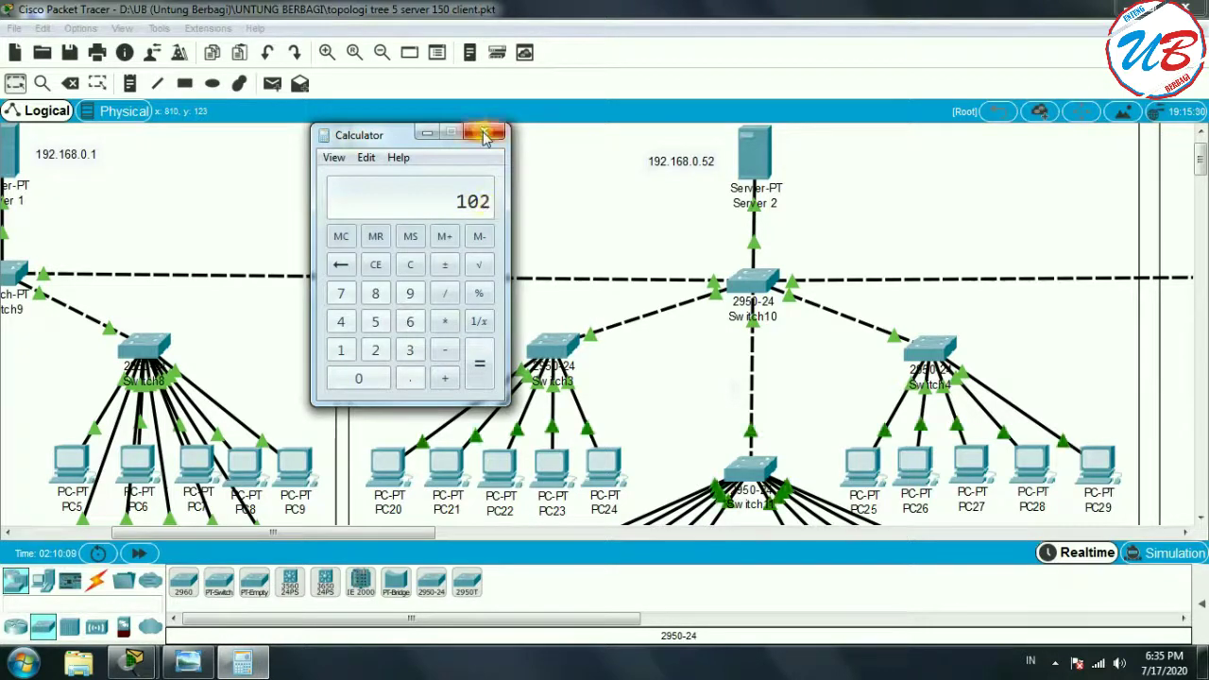
pyautogui.moveTo(376, 139); pyautogui.dragTo(345, 141)
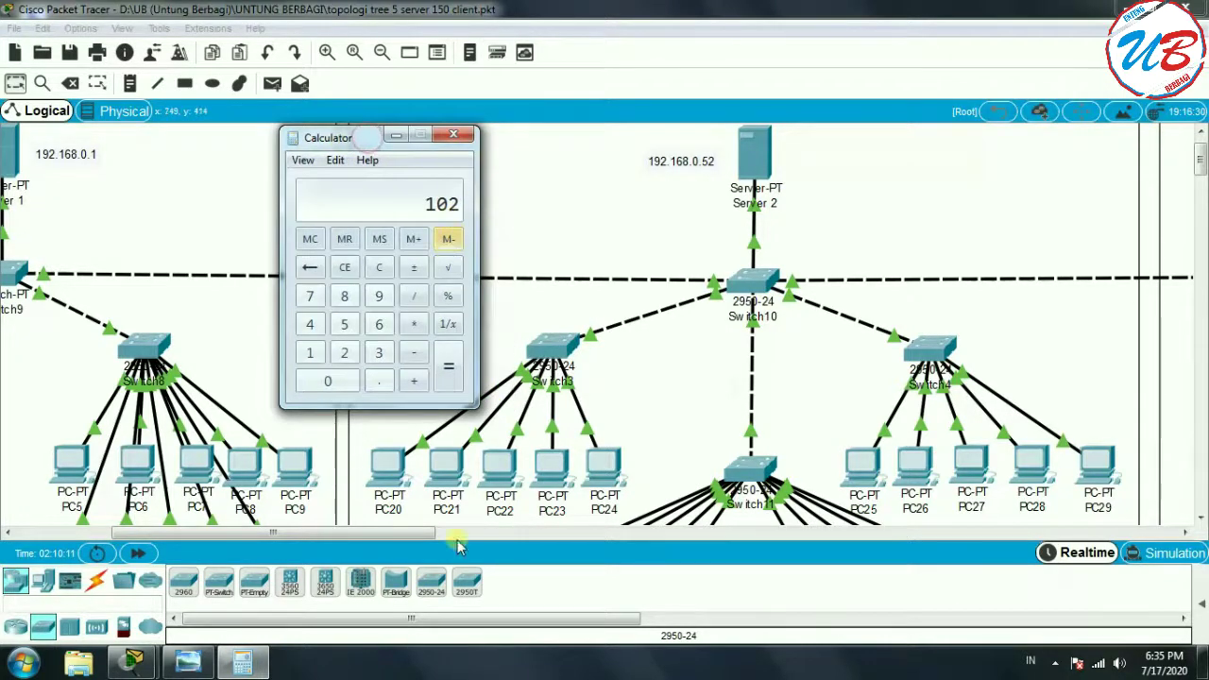
pyautogui.moveTo(378, 534); pyautogui.dragTo(657, 539)
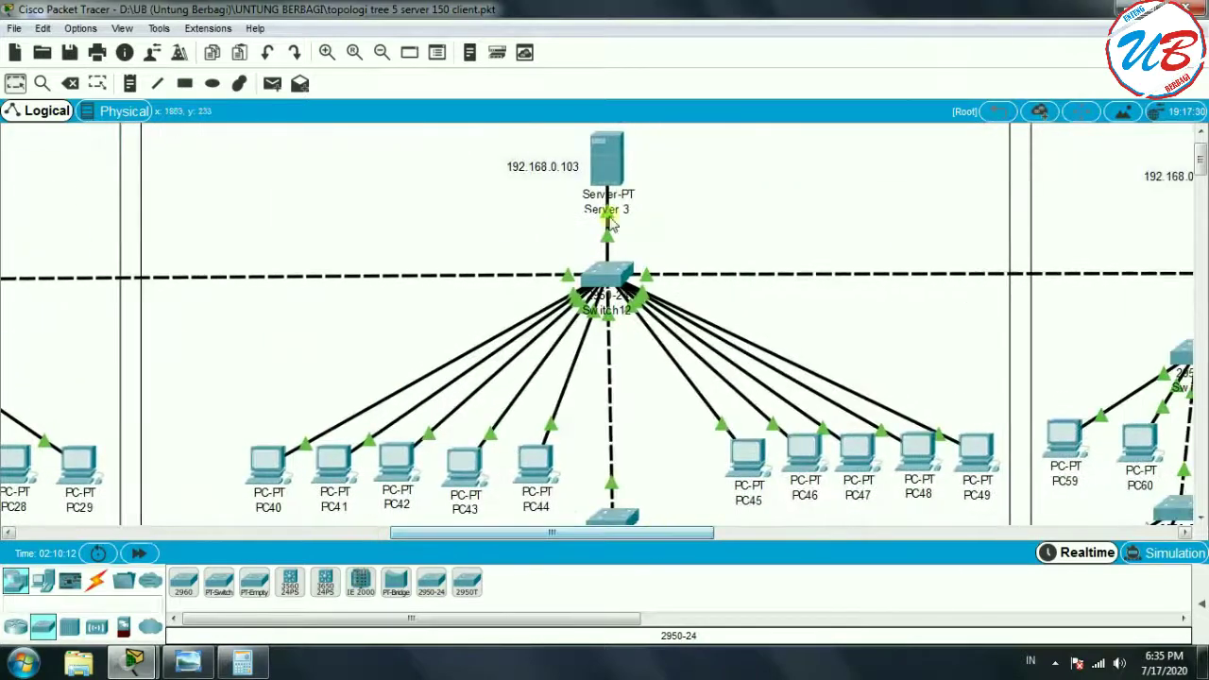
pyautogui.click(242, 661)
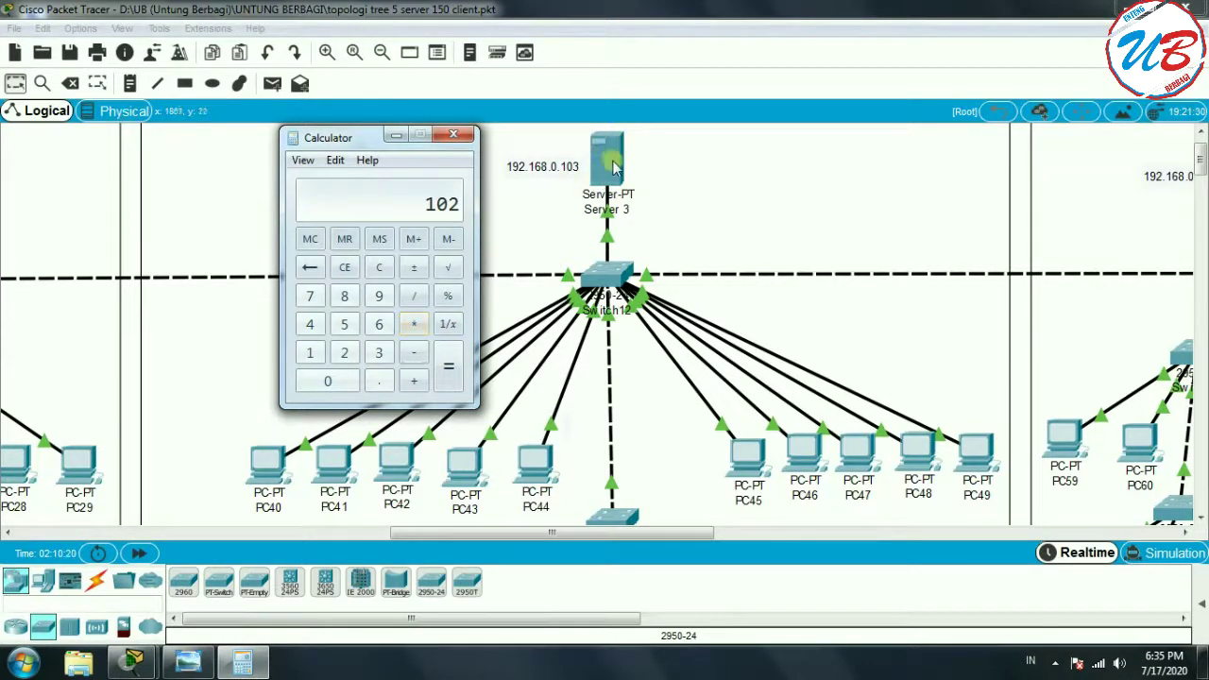
pyautogui.click(454, 138)
# Inspect the static IP address in Server 1's IP Configuration and close its device window.
pyautogui.moveTo(612, 531); pyautogui.dragTo(52, 514)
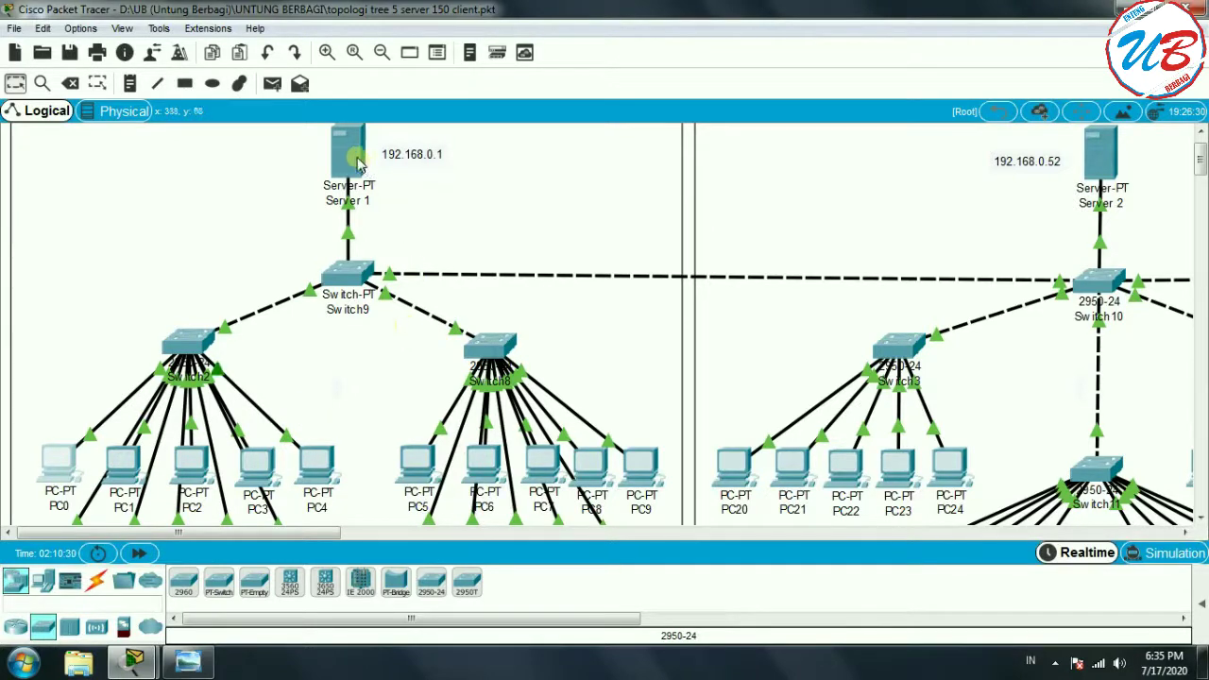
pyautogui.moveTo(357, 163)
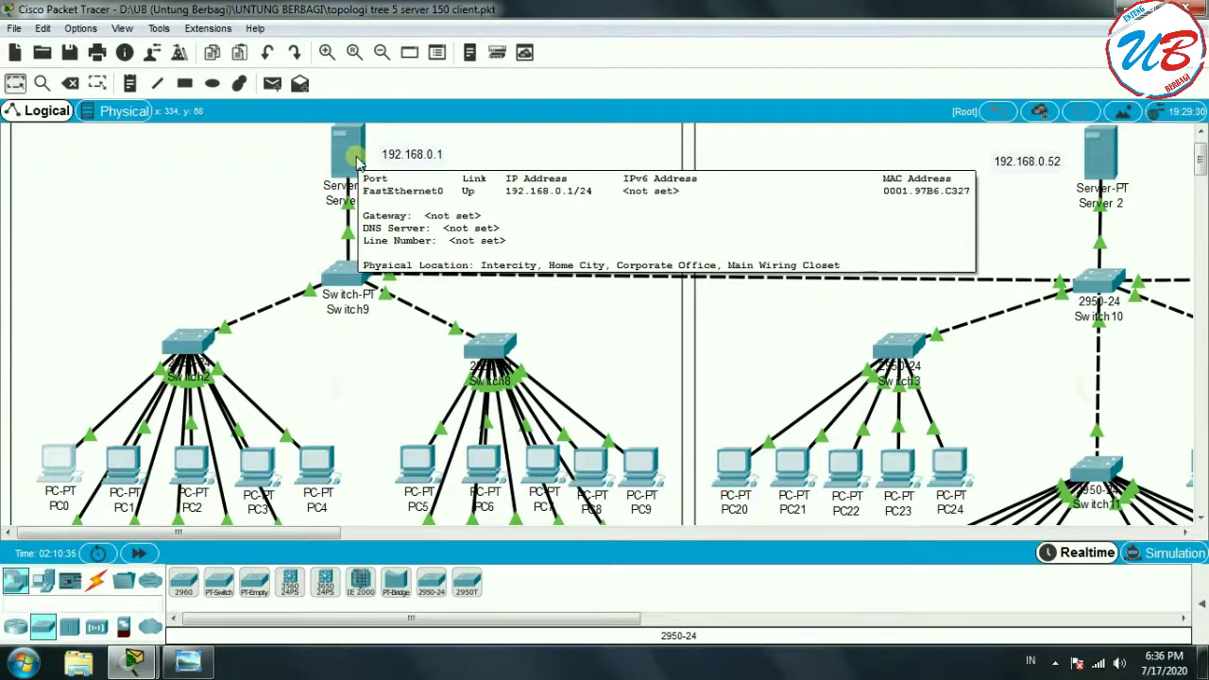
pyautogui.click(357, 163)
pyautogui.moveTo(561, 162); pyautogui.dragTo(436, 149)
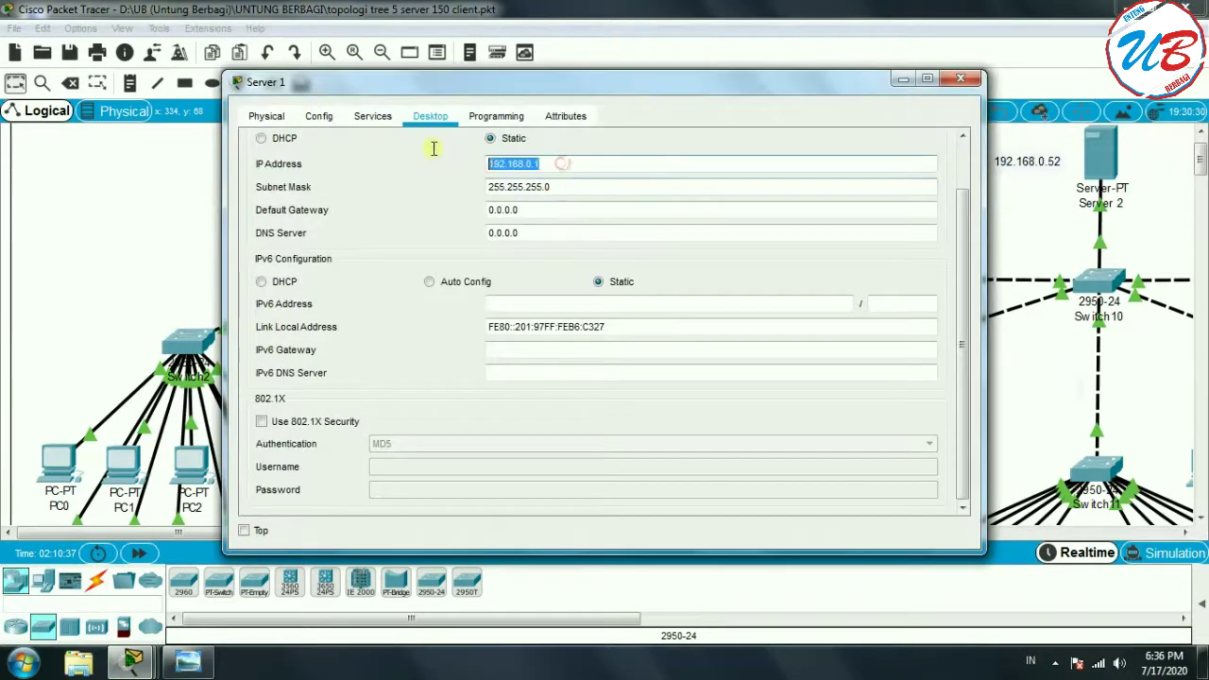
pyautogui.click(518, 163)
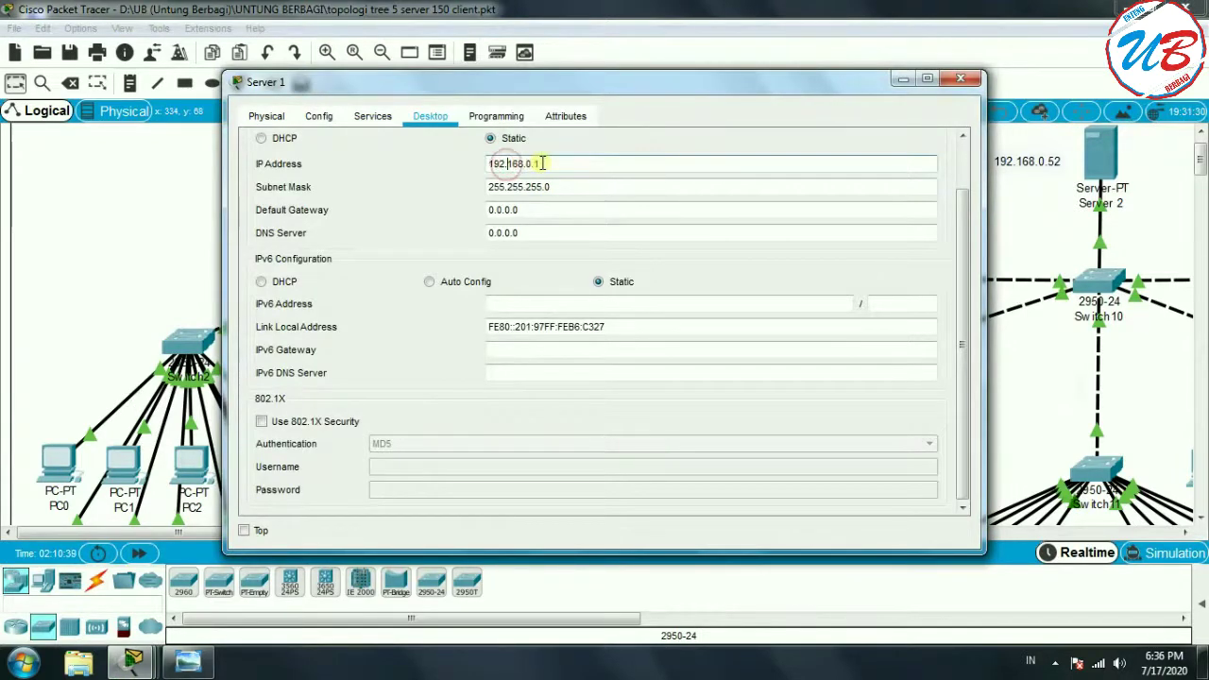
pyautogui.click(549, 162)
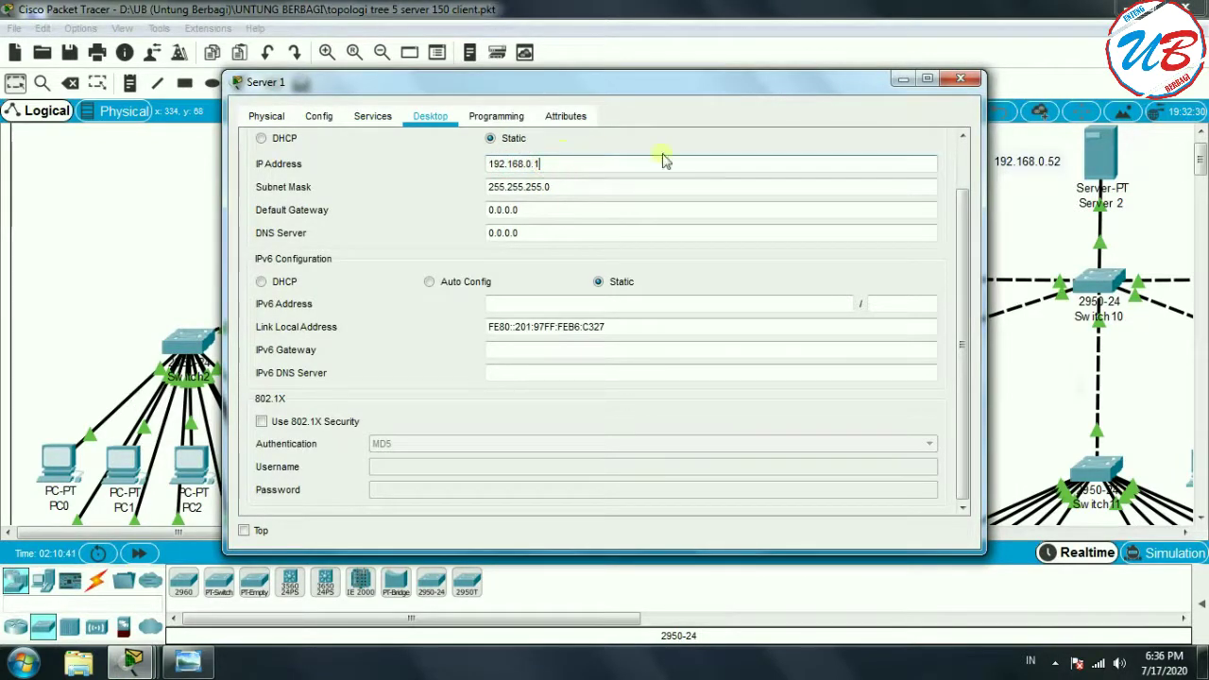
pyautogui.click(961, 79)
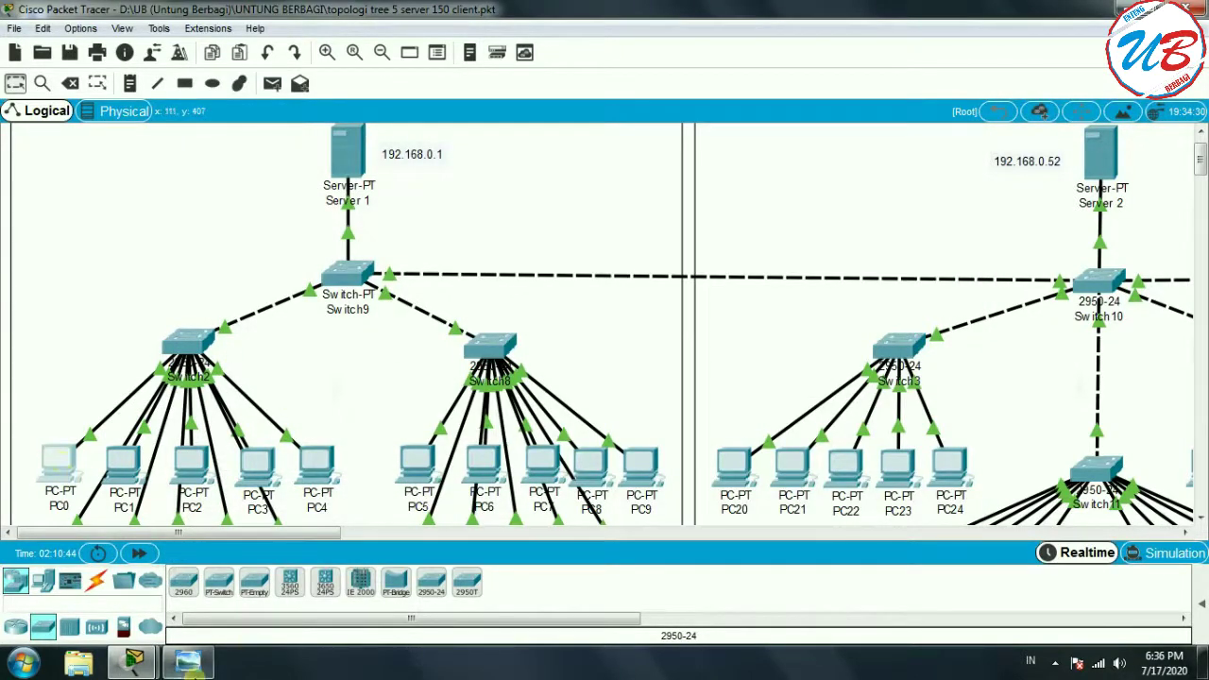
# Restore PC0's minimized device window, check its static IP address, and close it.
pyautogui.click(133, 661)
pyautogui.click(308, 567)
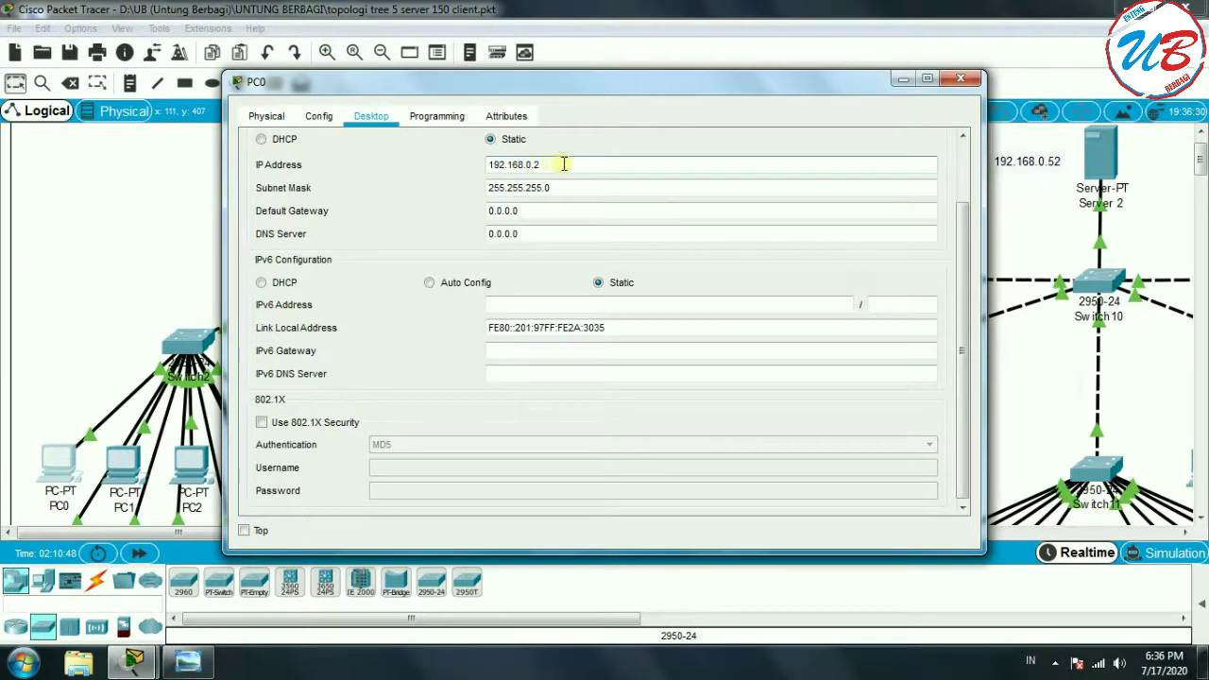
pyautogui.click(960, 78)
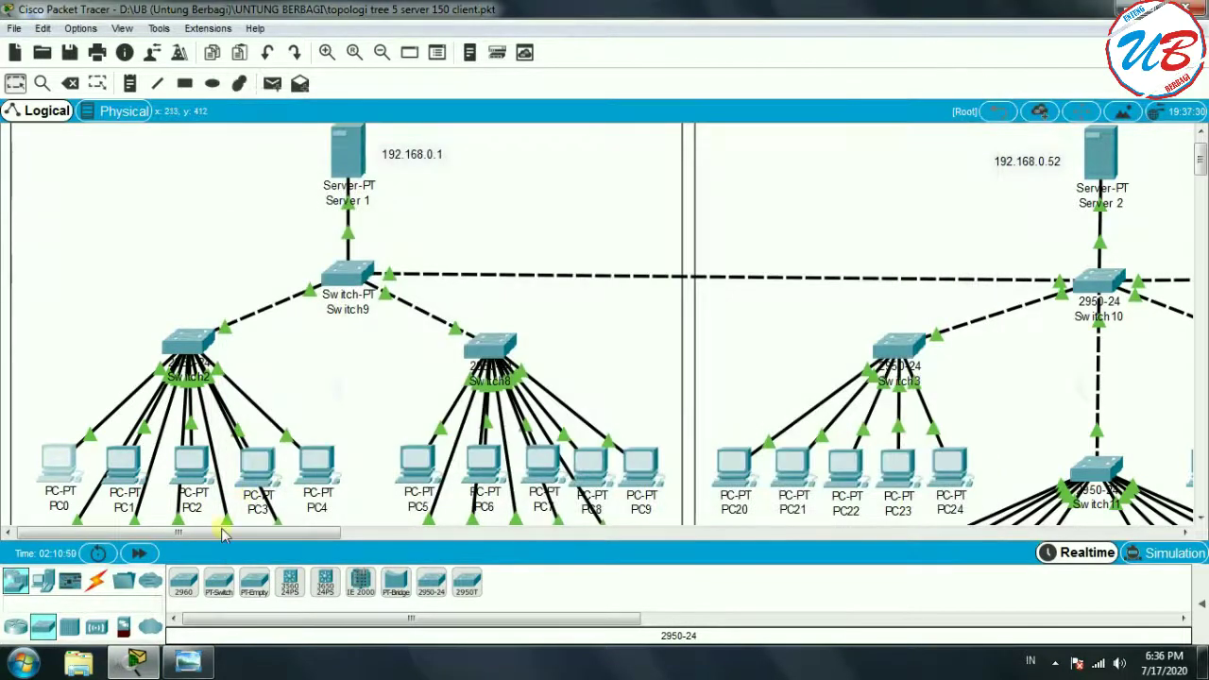
# Replace PC20's firewall page with IP Configuration, inspect the static IP address beside Server 2's label, and close the window.
pyautogui.click(733, 475)
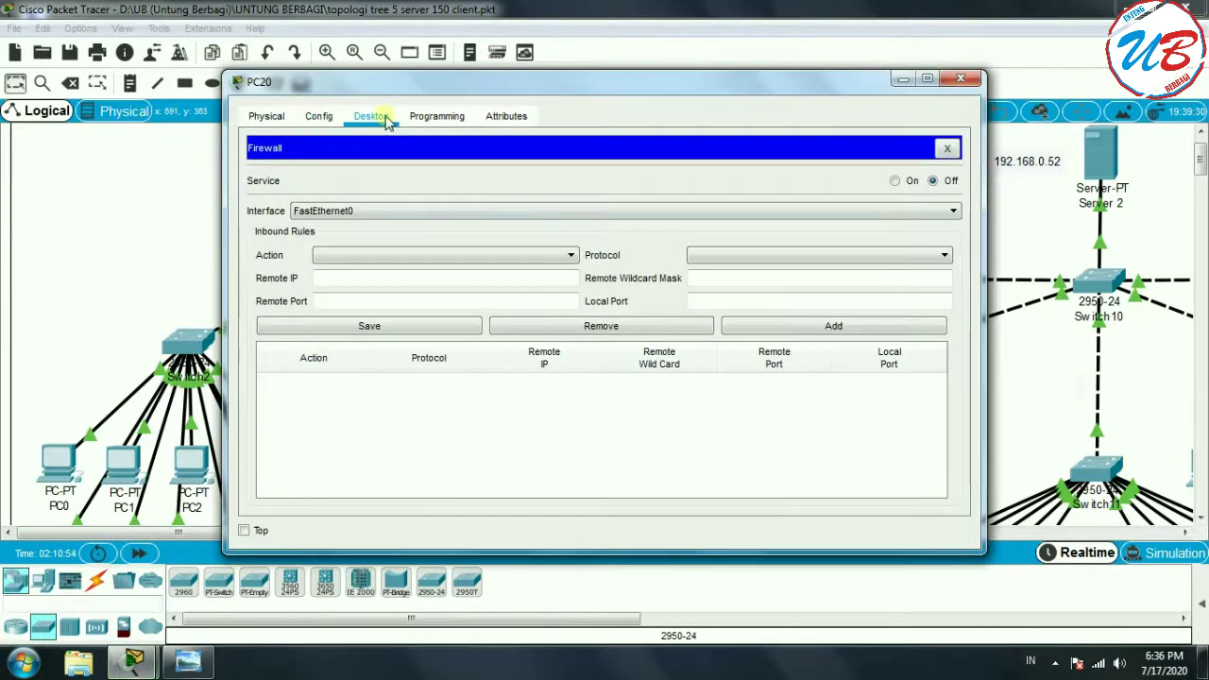
pyautogui.click(946, 148)
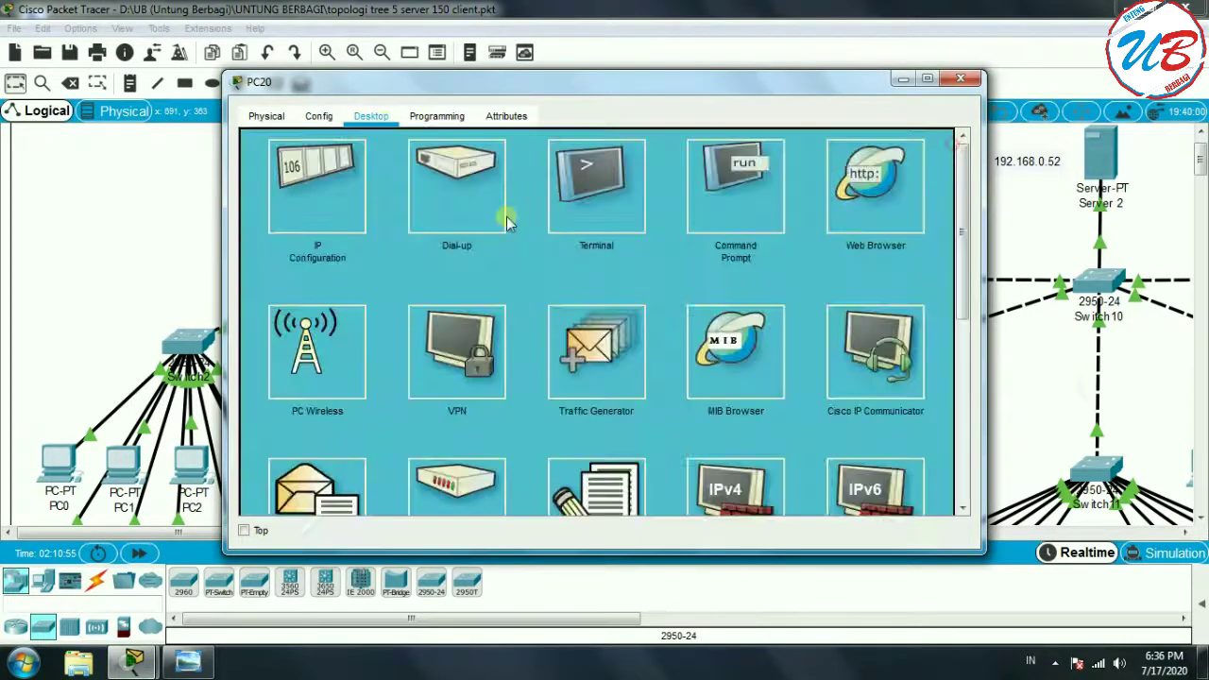
pyautogui.click(336, 184)
pyautogui.moveTo(570, 81); pyautogui.dragTo(387, 125)
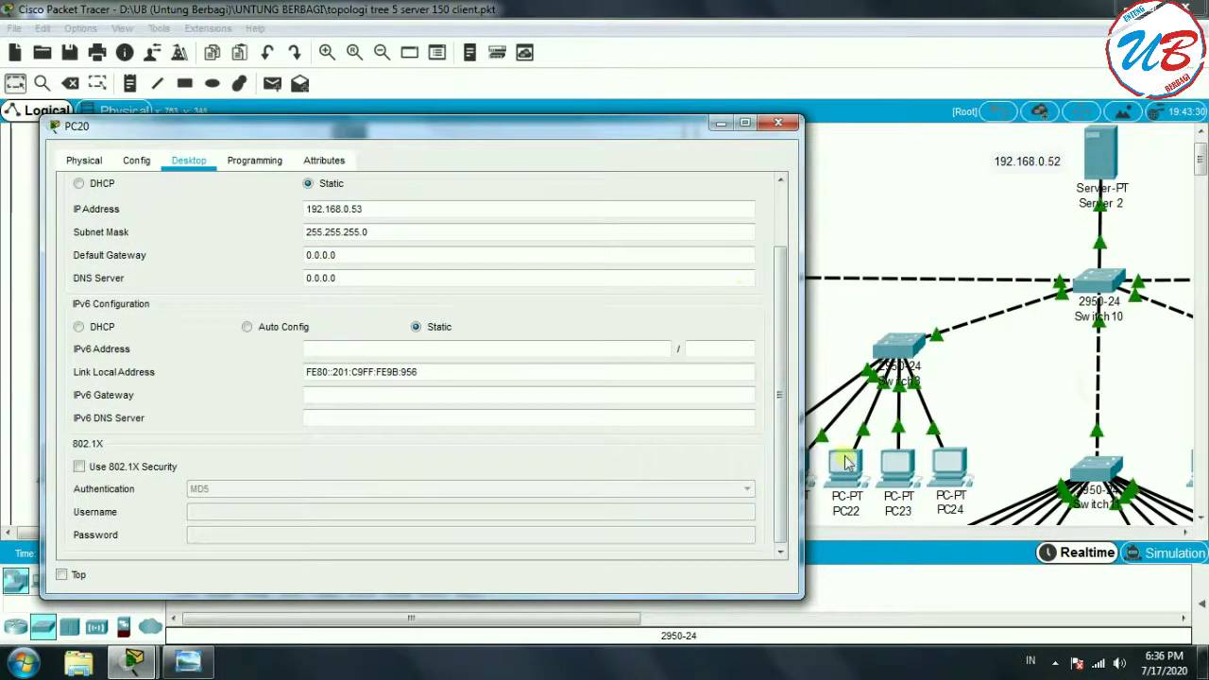
pyautogui.doubleClick(382, 208)
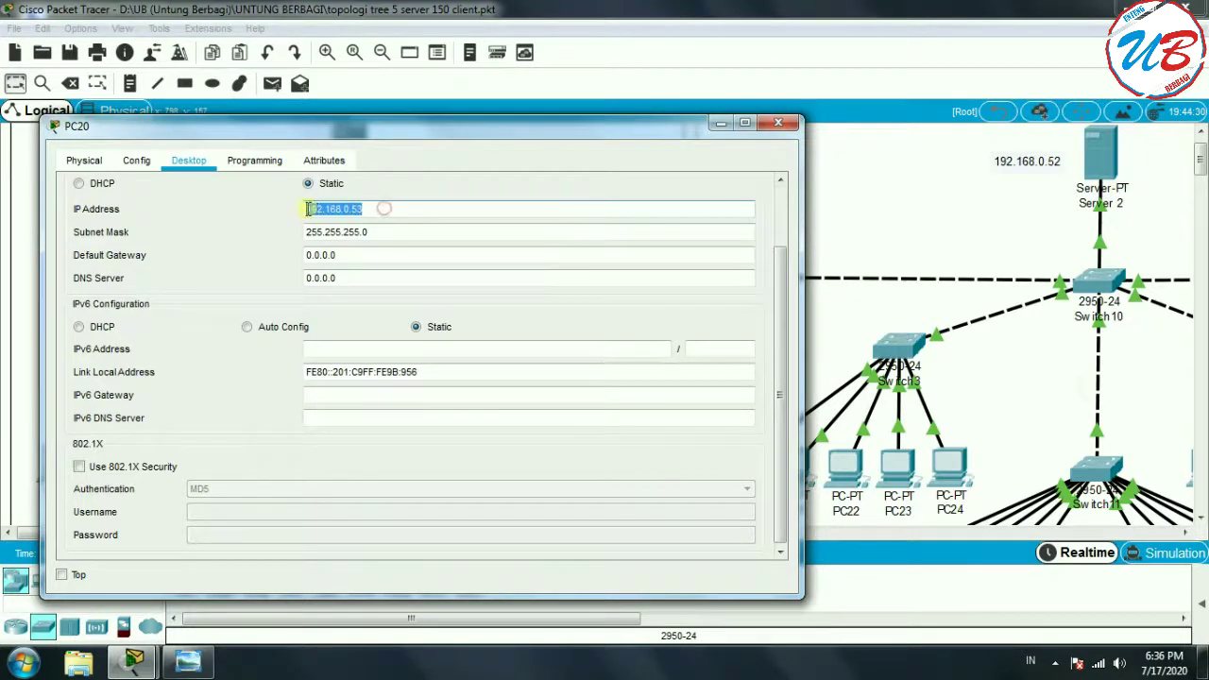
pyautogui.click(354, 212)
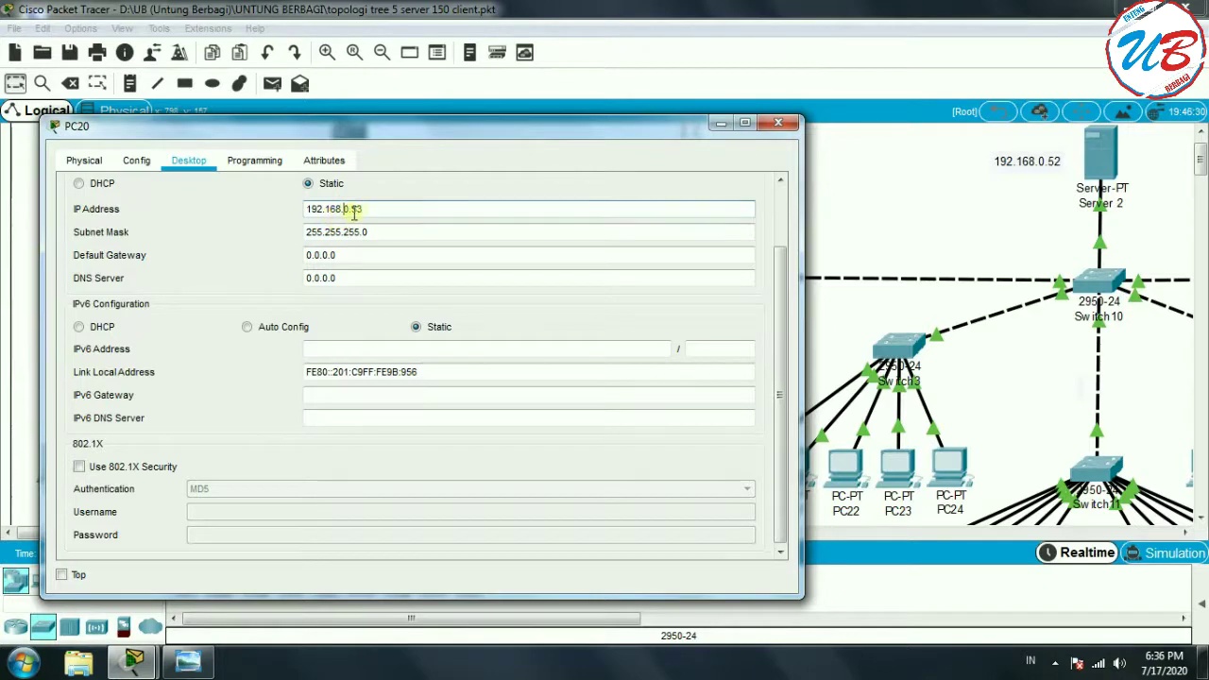
pyautogui.click(778, 124)
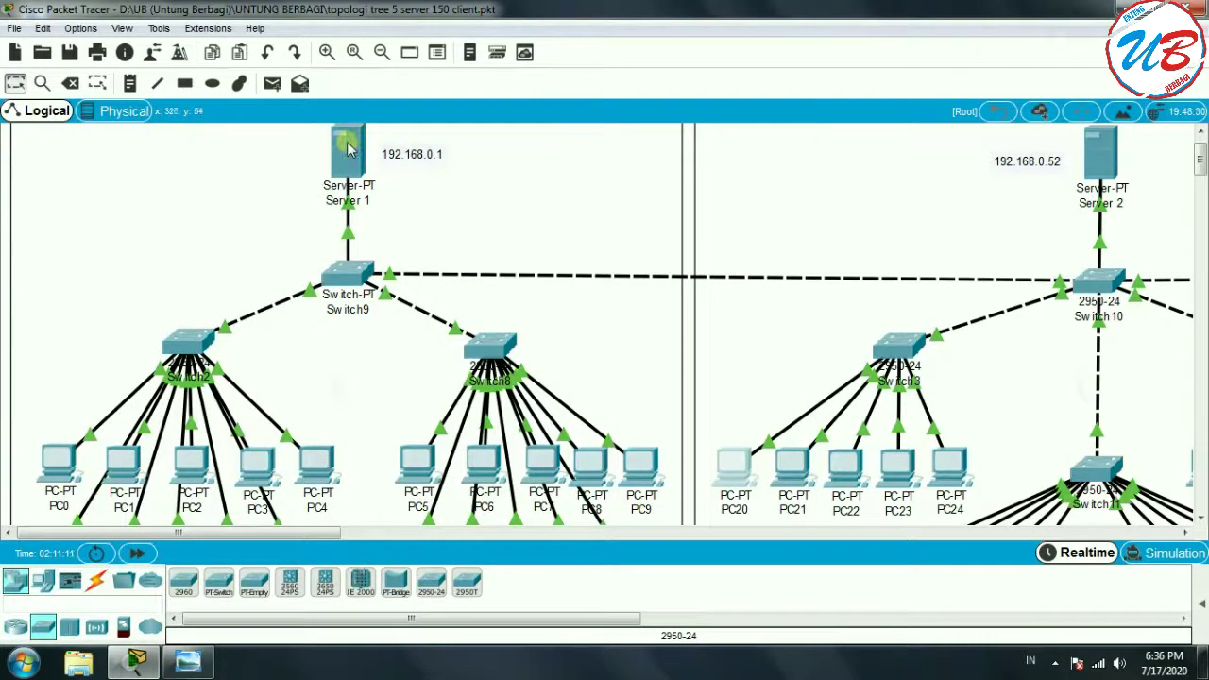
# Open Server 1's Command Prompt and ping PC0 at 192.168.0.2.
pyautogui.click(356, 164)
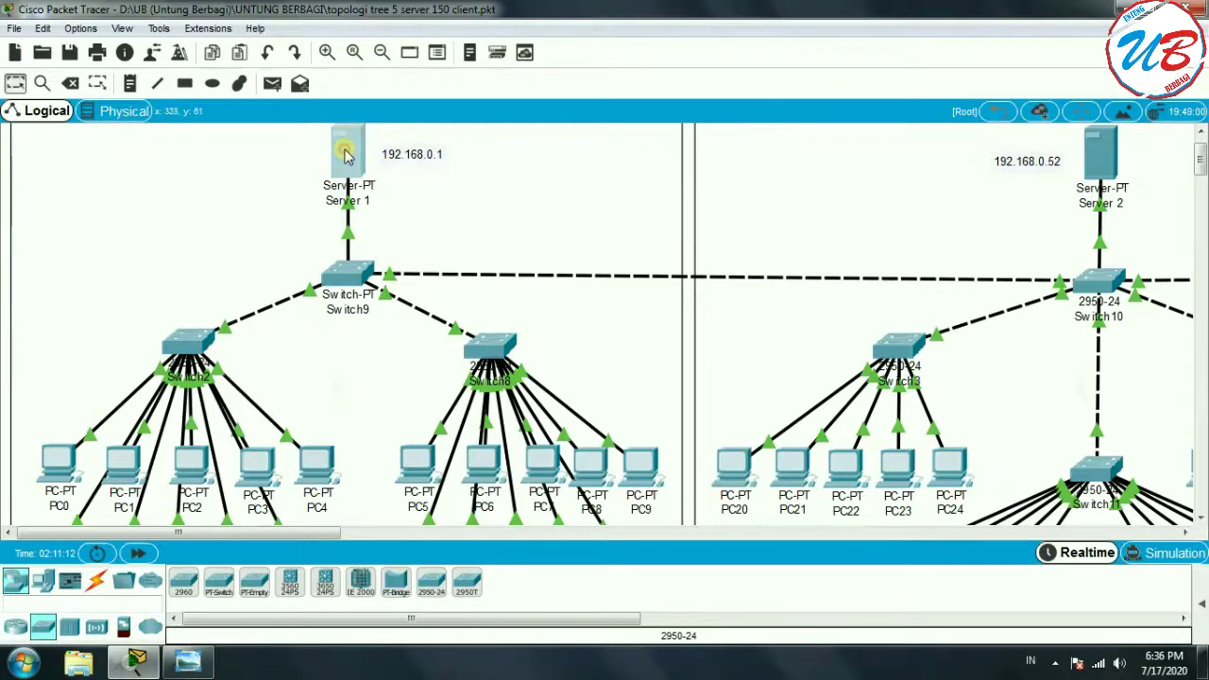
pyautogui.click(295, 175)
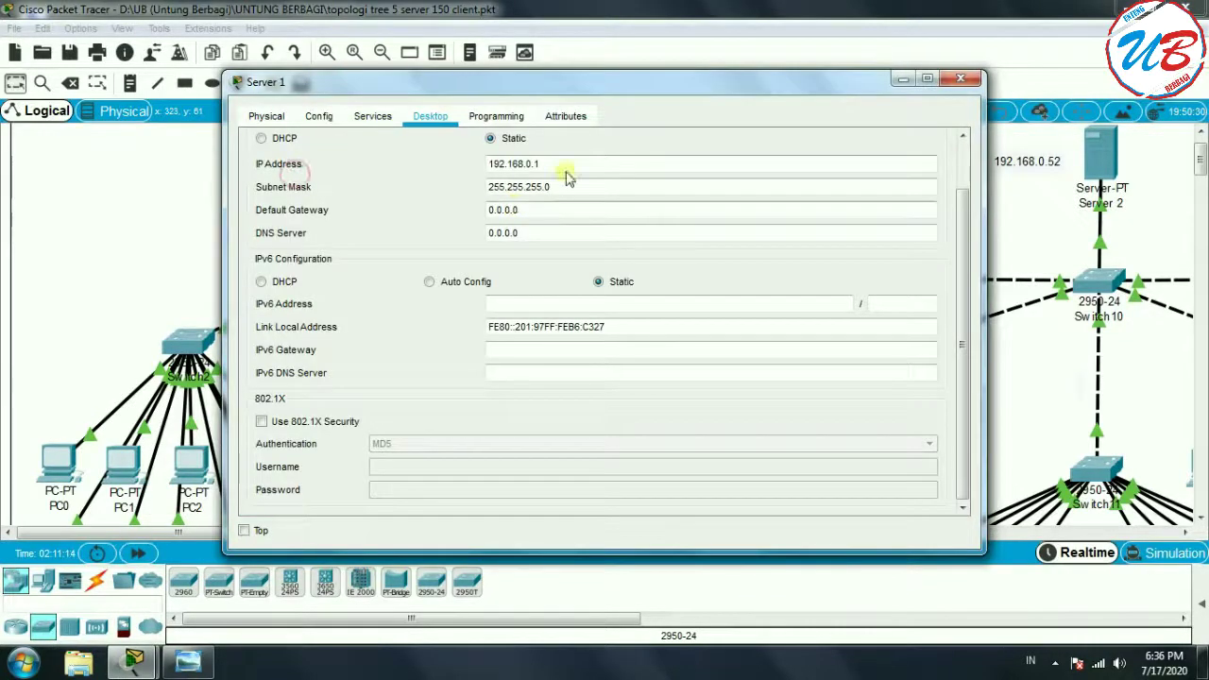
pyautogui.click(961, 79)
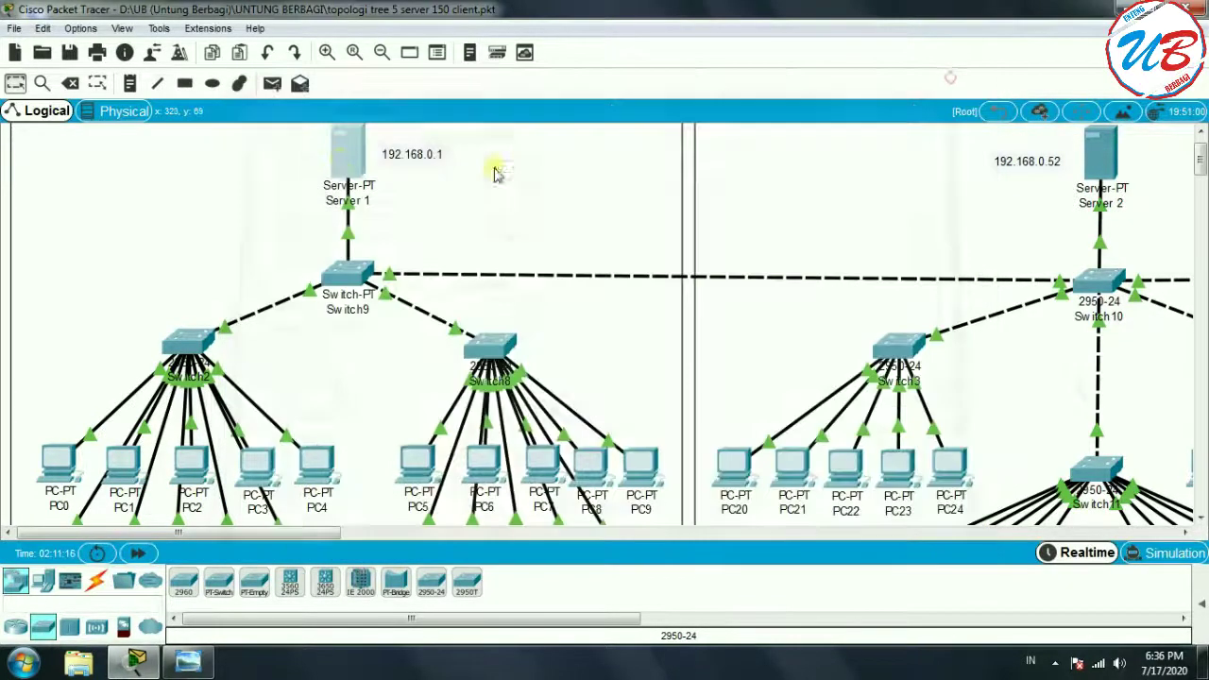
pyautogui.click(347, 156)
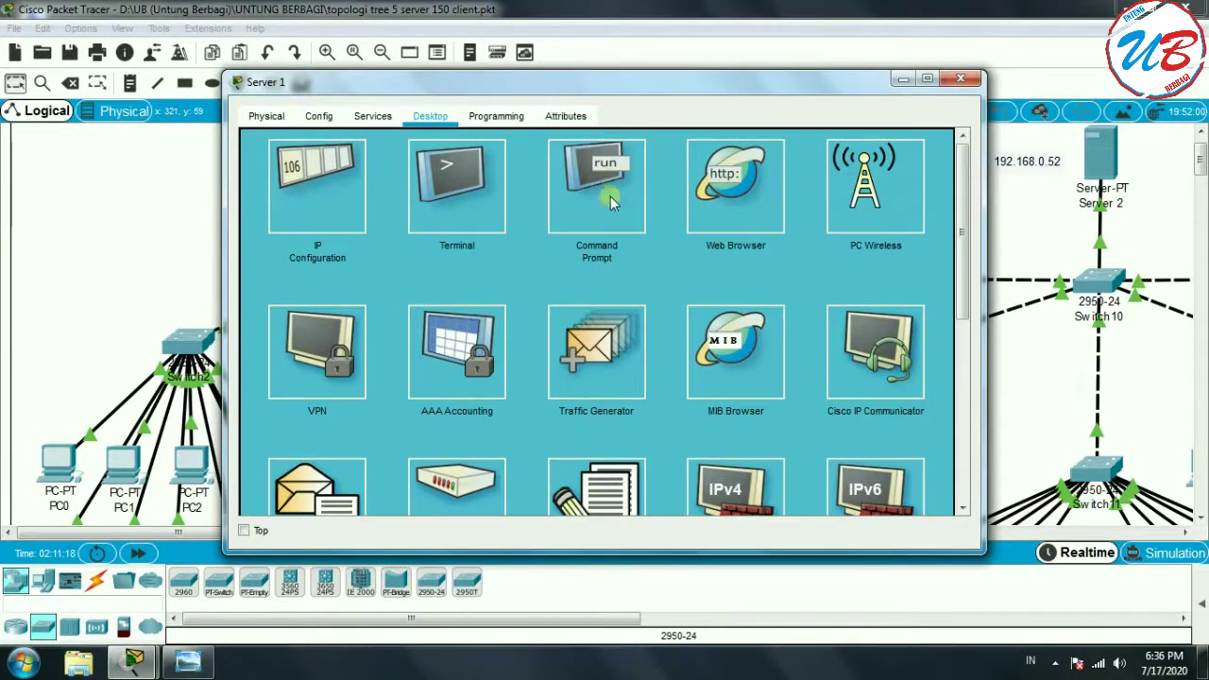
pyautogui.click(610, 196)
pyautogui.moveTo(306, 84); pyautogui.dragTo(566, 86)
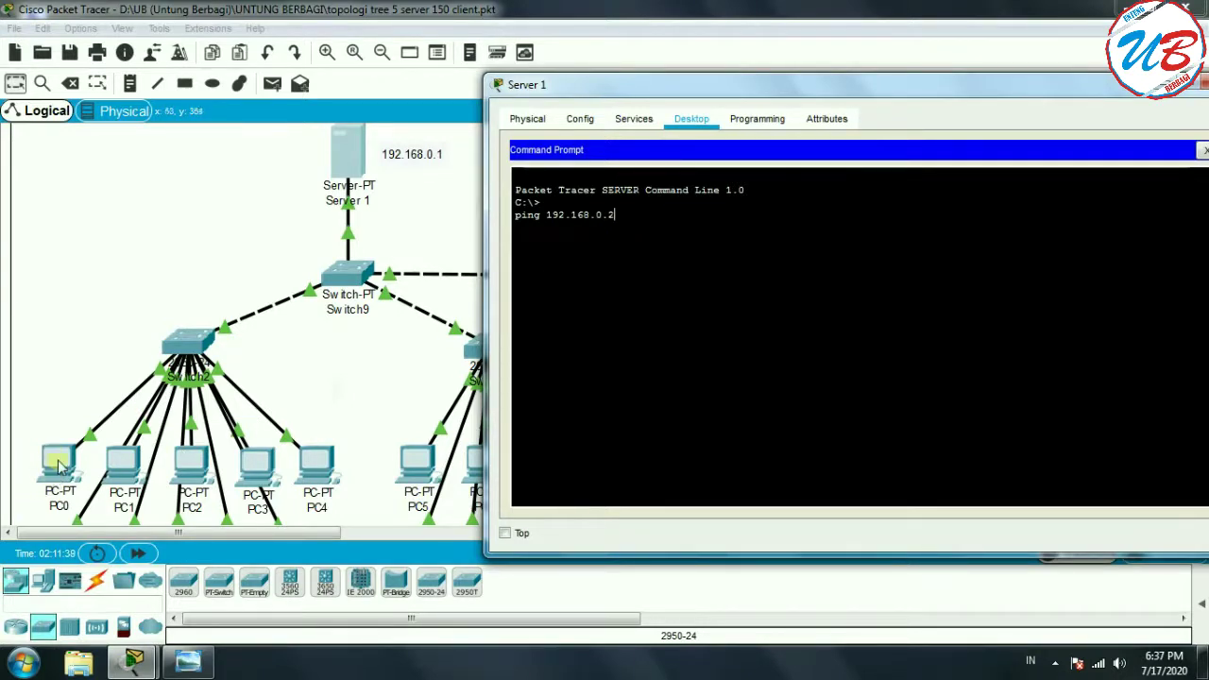
pyautogui.click(756, 240)
pyautogui.press('Return')
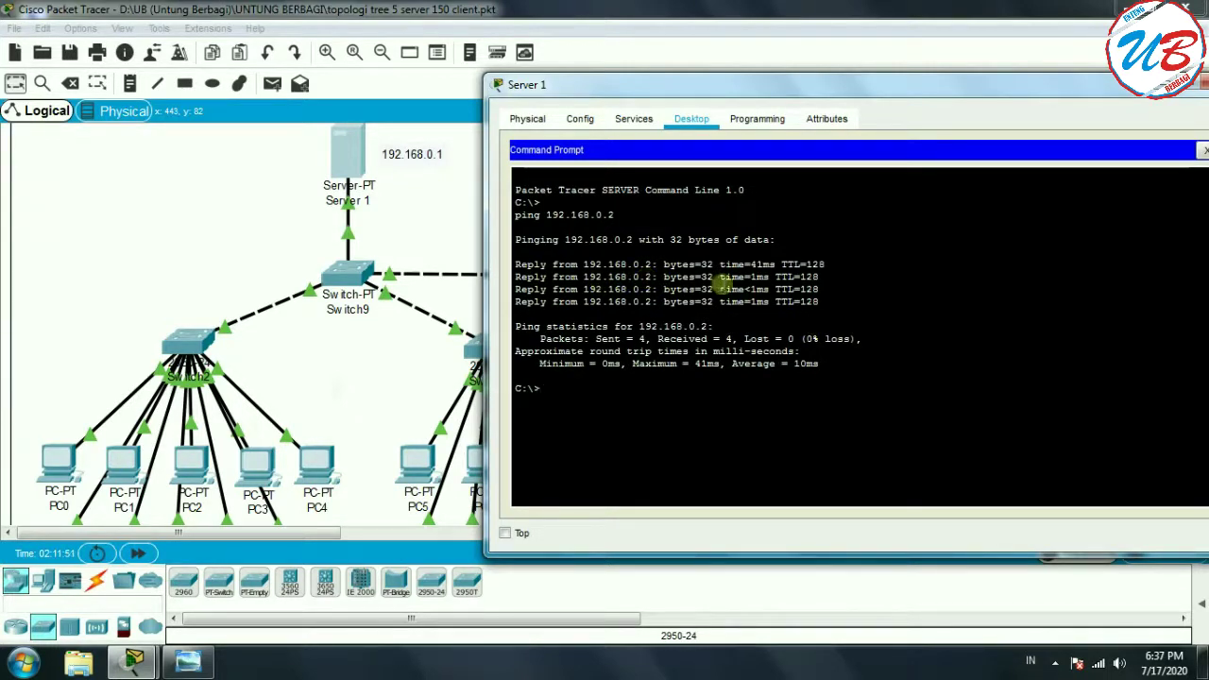
# Ping Server 2 at 192.168.0.52 from Server 1's Command Prompt, and minimize the device window.
pyautogui.moveTo(840, 91); pyautogui.dragTo(524, 223)
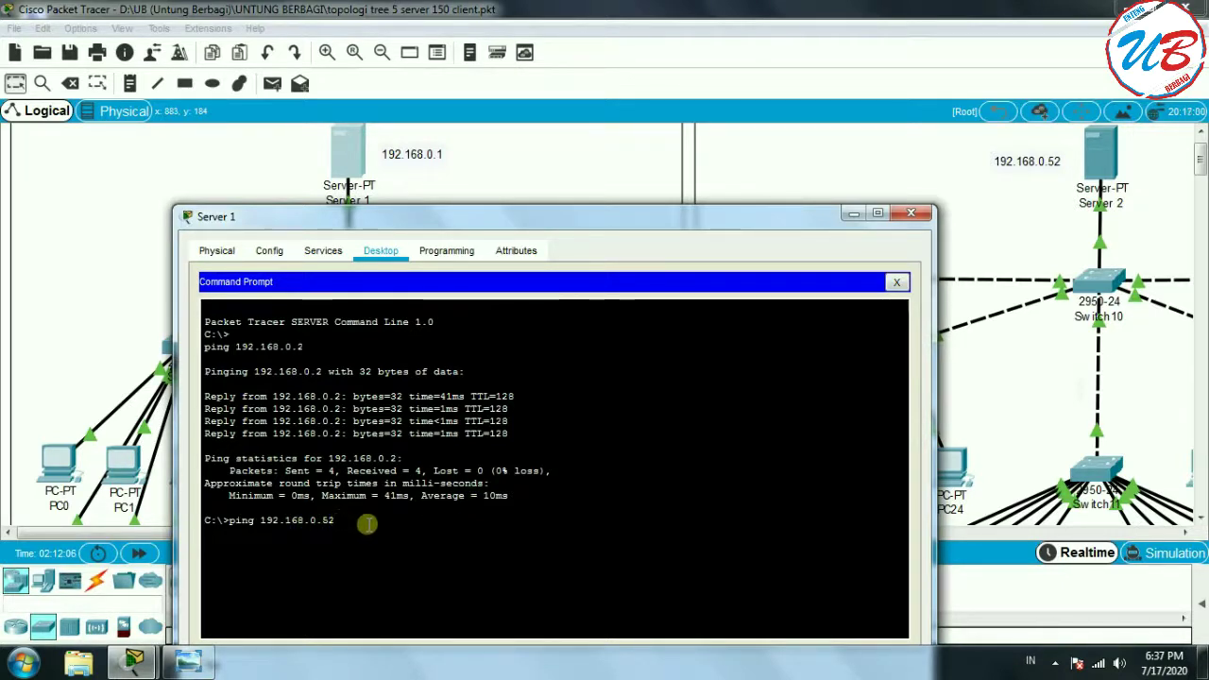
pyautogui.press('Return')
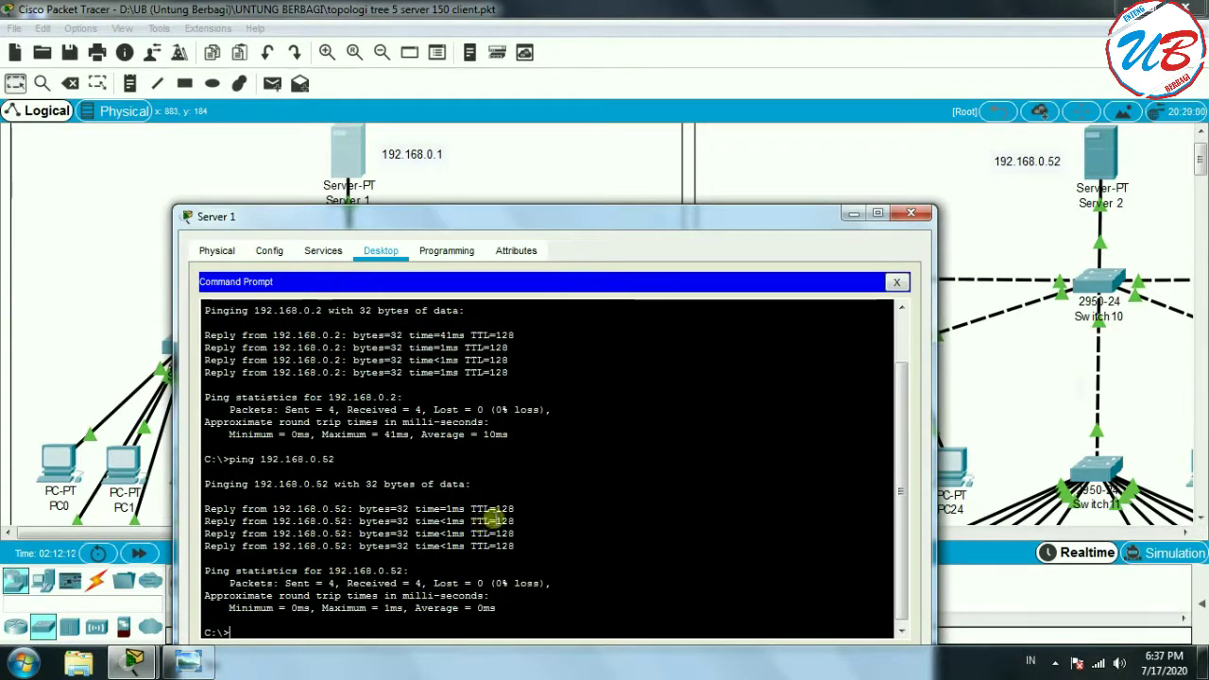
pyautogui.moveTo(642, 217); pyautogui.dragTo(612, 214)
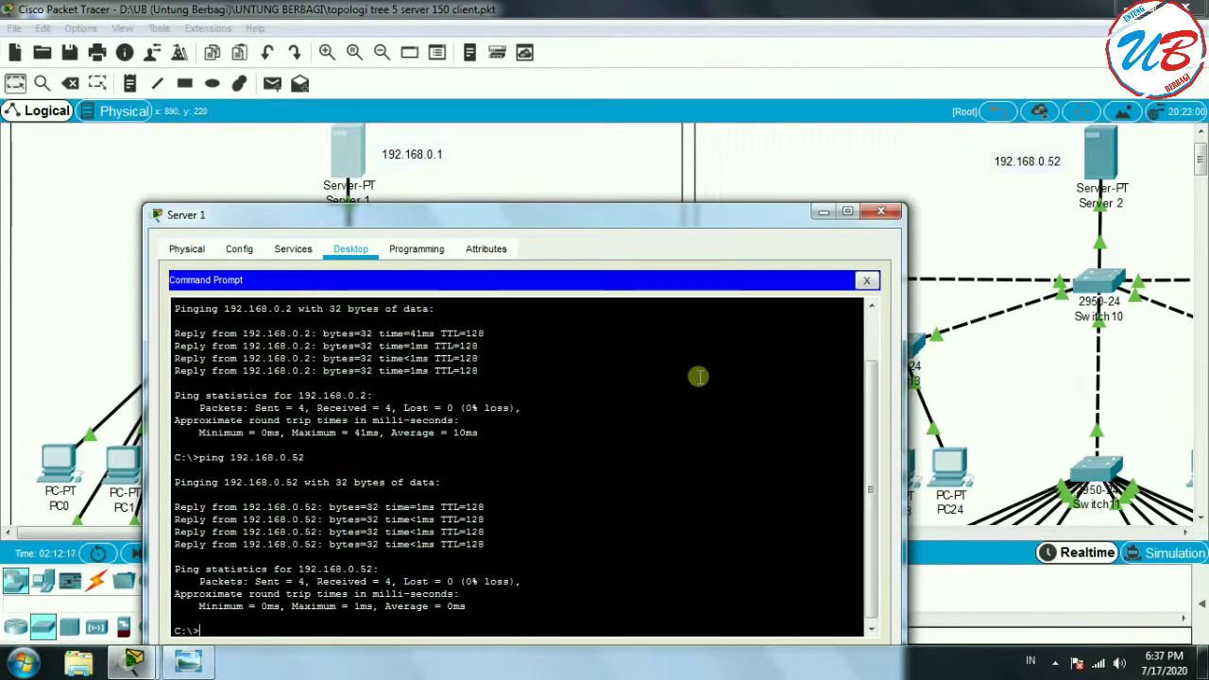
pyautogui.click(825, 213)
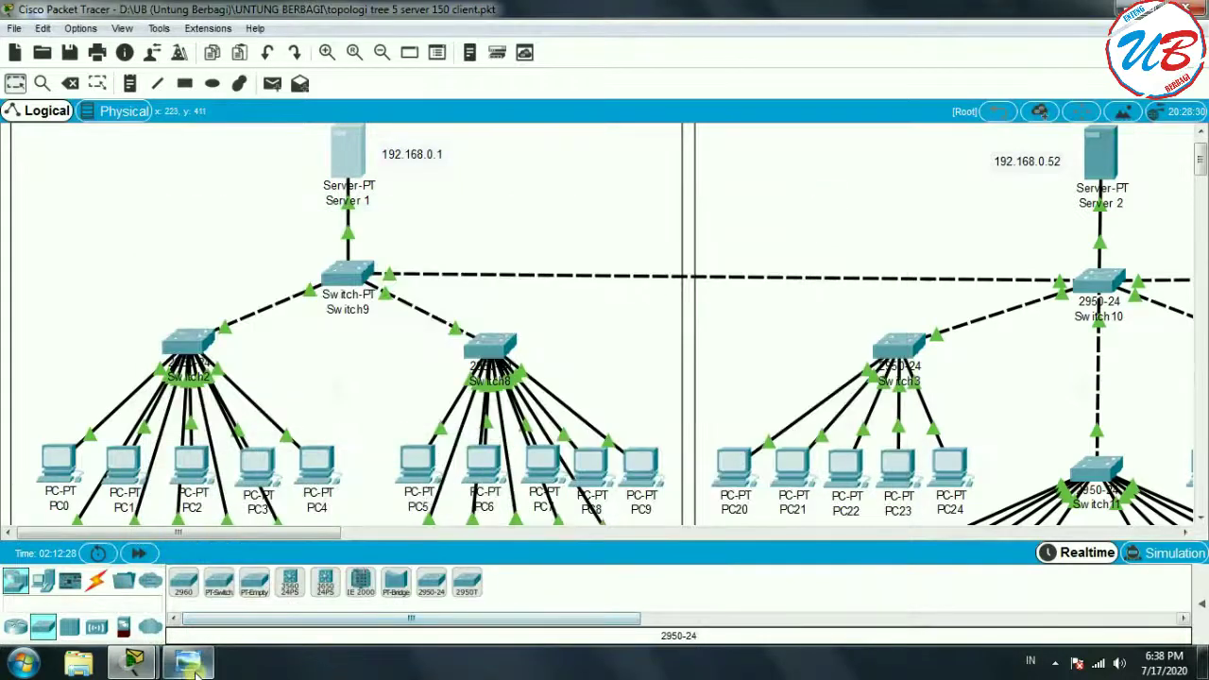
# Ping Server 3 at 192.168.0.103 from Server 1's Command Prompt, and return to the topology.
pyautogui.moveTo(326, 534); pyautogui.dragTo(637, 551)
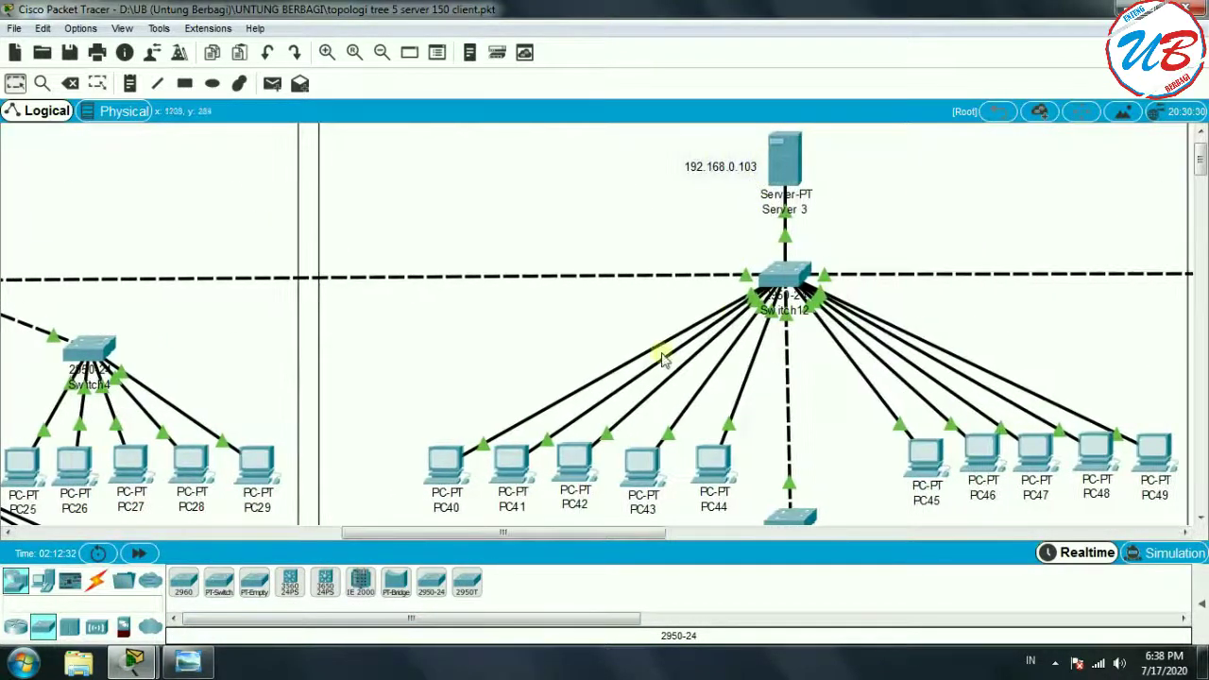
pyautogui.click(133, 661)
pyautogui.click(306, 577)
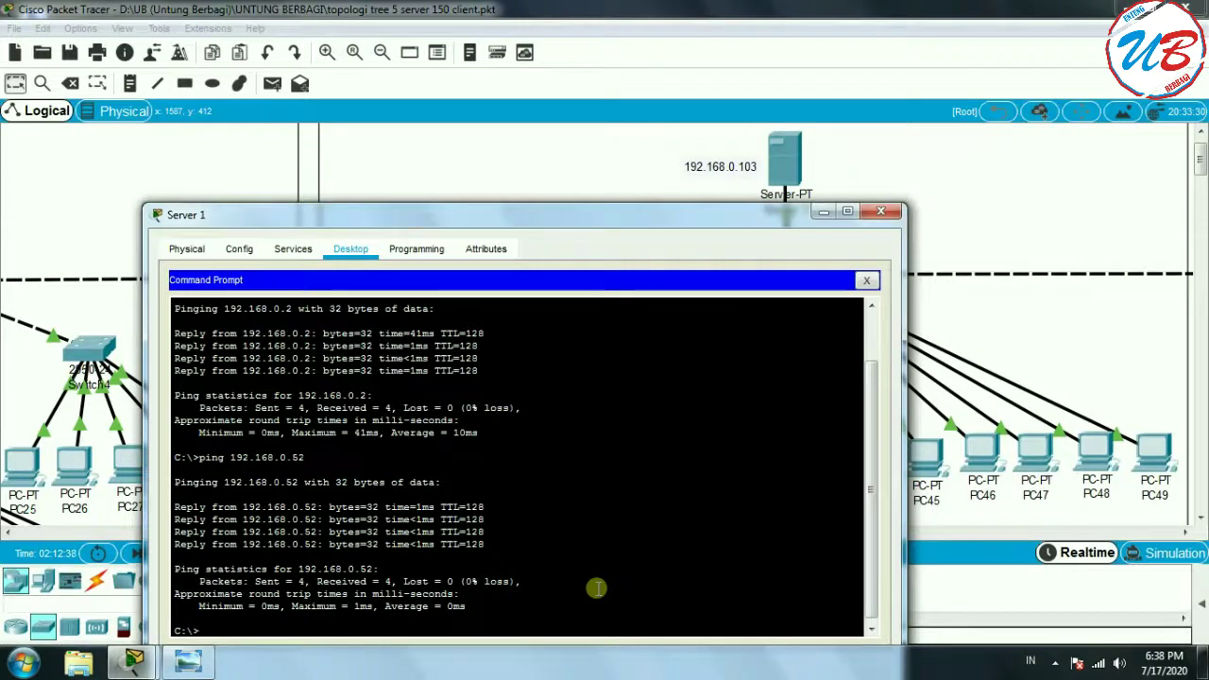
pyautogui.scroll(-1, 597, 590)
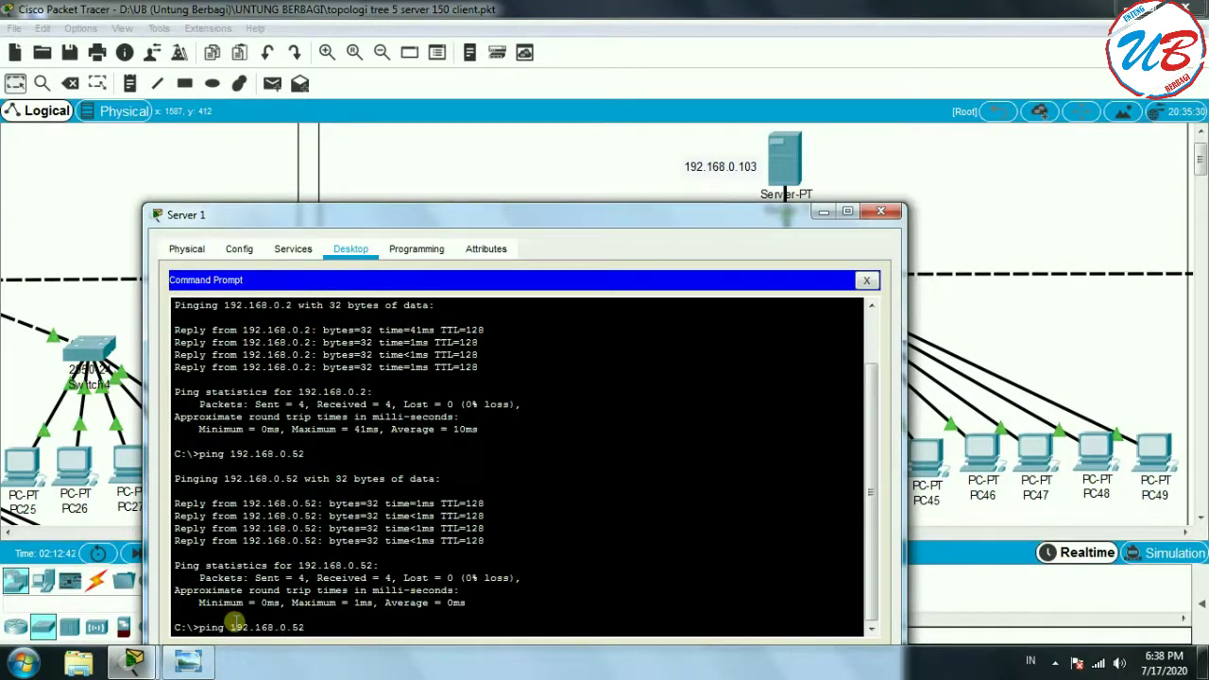
pyautogui.press('BackSpace')
pyautogui.press('BackSpace')
pyautogui.write('1')
pyautogui.press('Return')
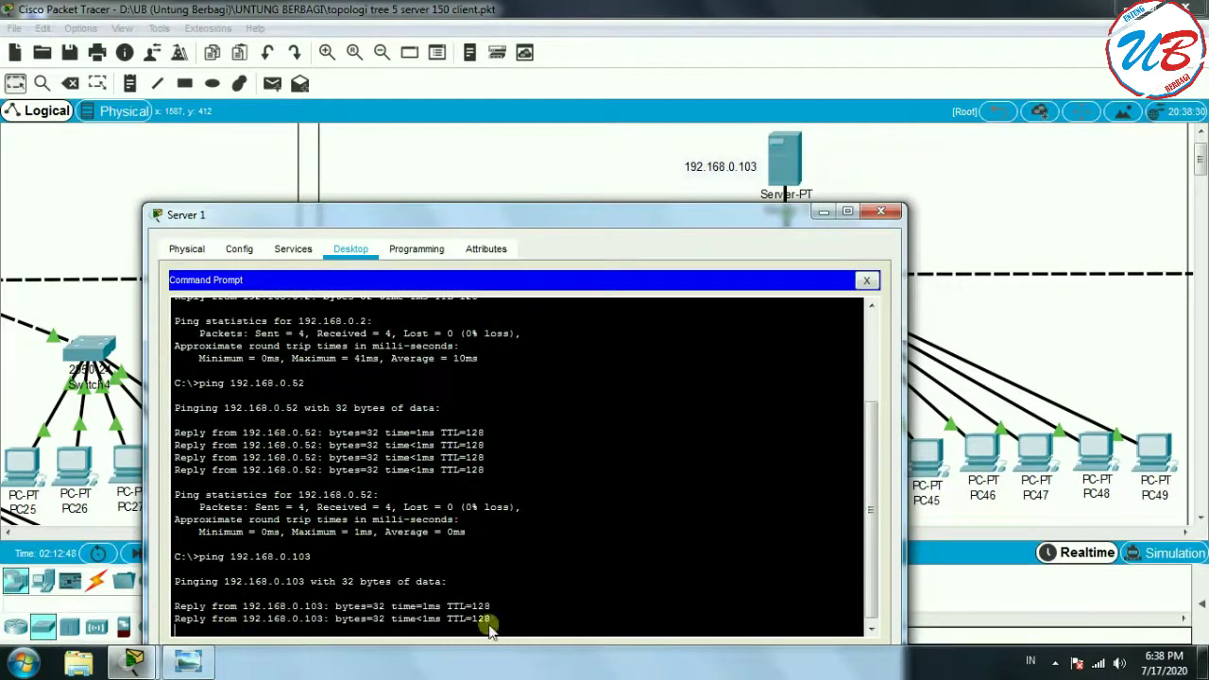
pyautogui.click(1143, 348)
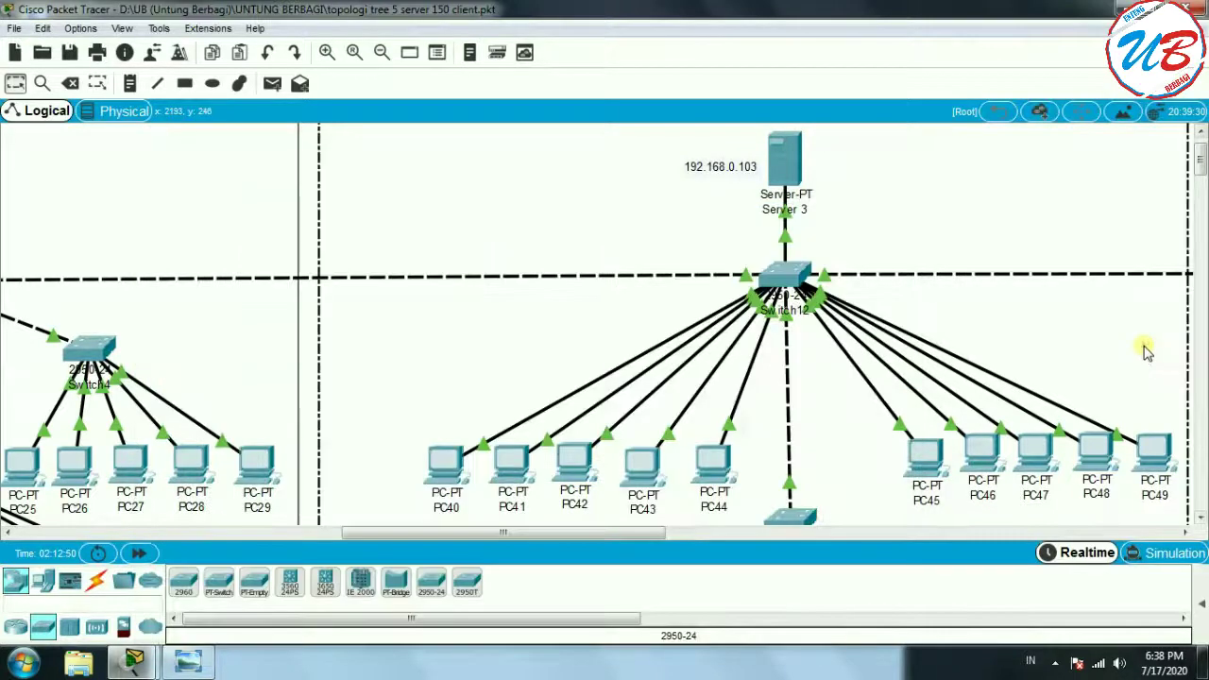
# Ping Server 4 at 192.168.0.153 from Server 1's Command Prompt, and minimize the device window.
pyautogui.moveTo(493, 532); pyautogui.dragTo(699, 534)
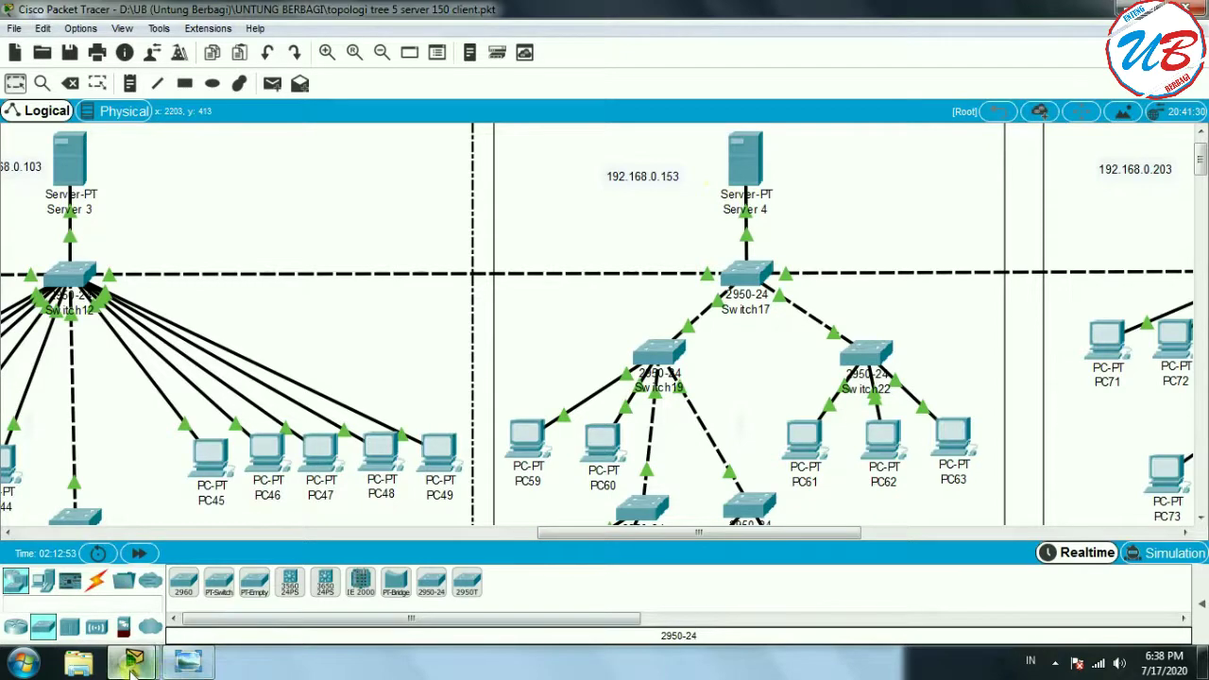
pyautogui.moveTo(189, 664)
pyautogui.click(305, 498)
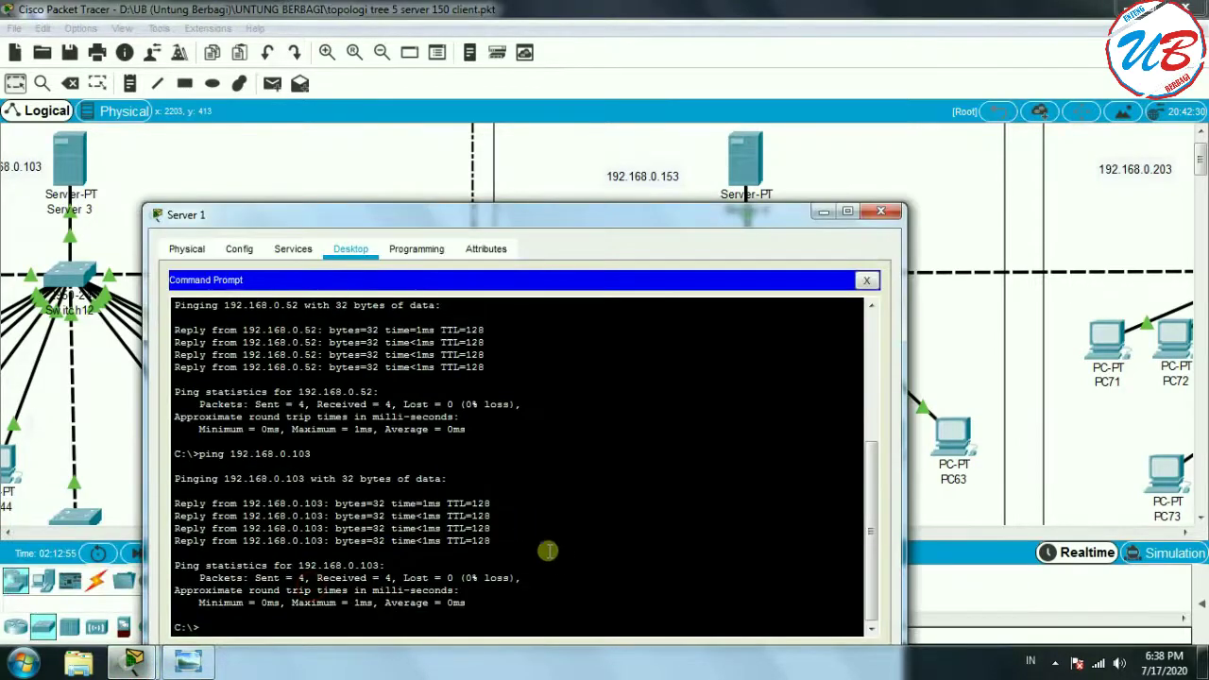
pyautogui.moveTo(452, 217); pyautogui.dragTo(564, 213)
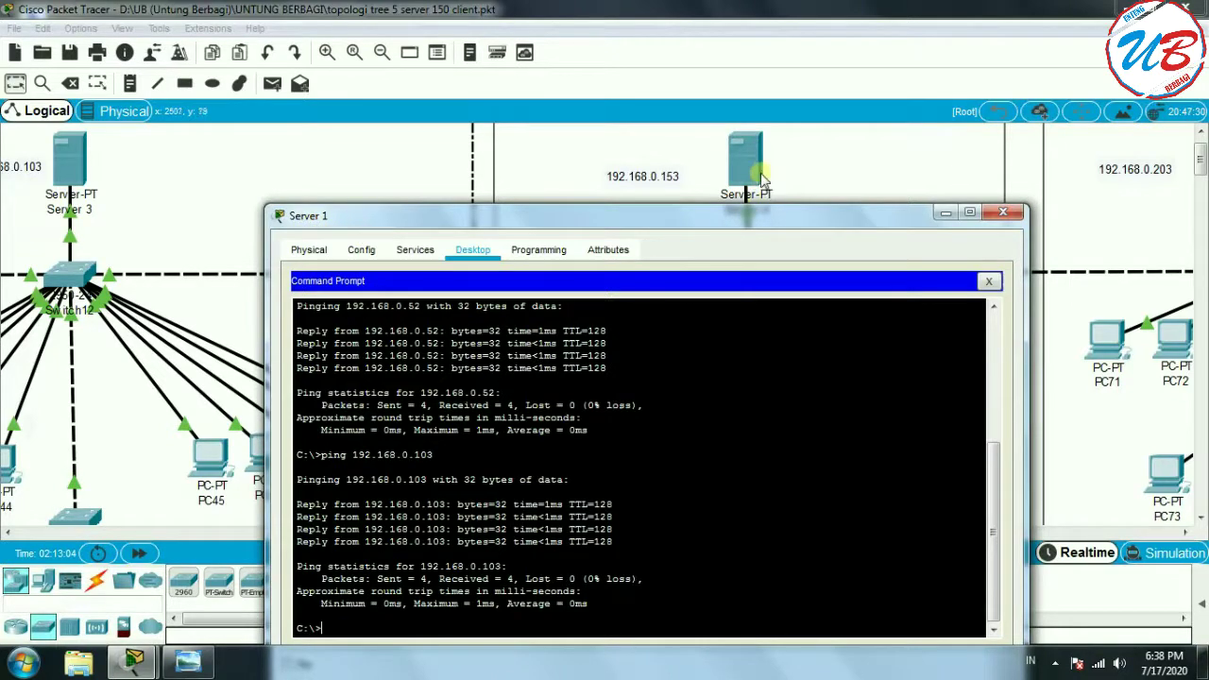
pyautogui.moveTo(761, 223); pyautogui.dragTo(825, 224)
pyautogui.press('Up')
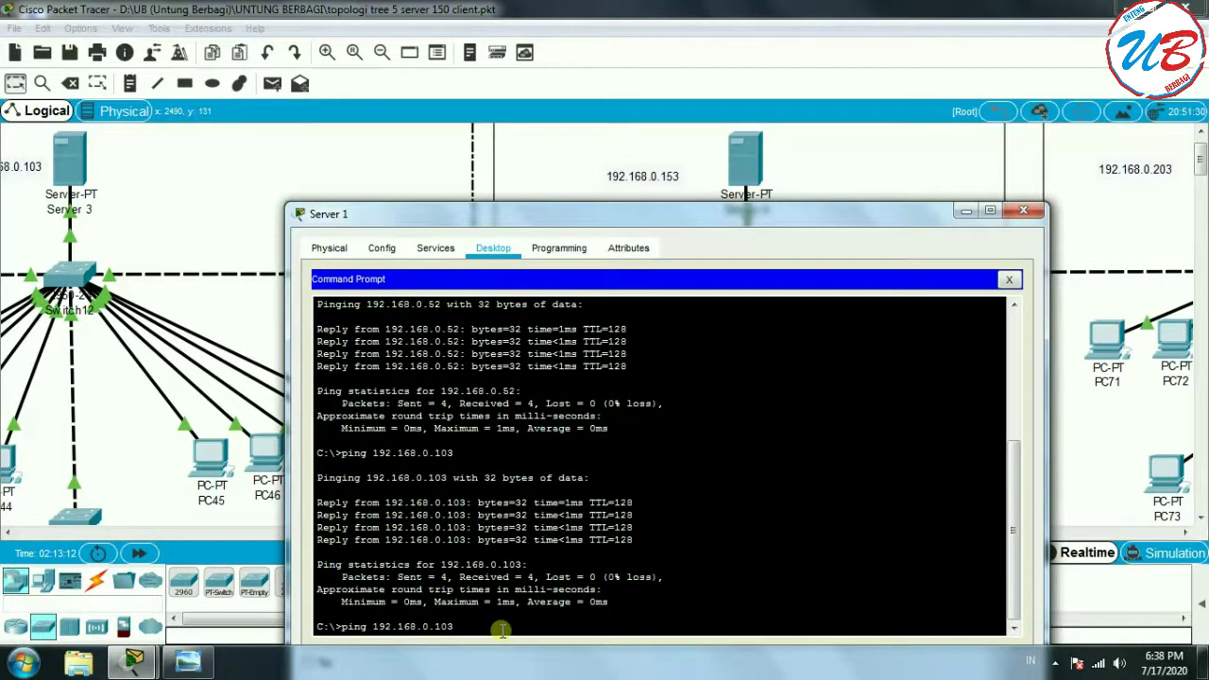
pyautogui.press('BackSpace')
pyautogui.press('Return')
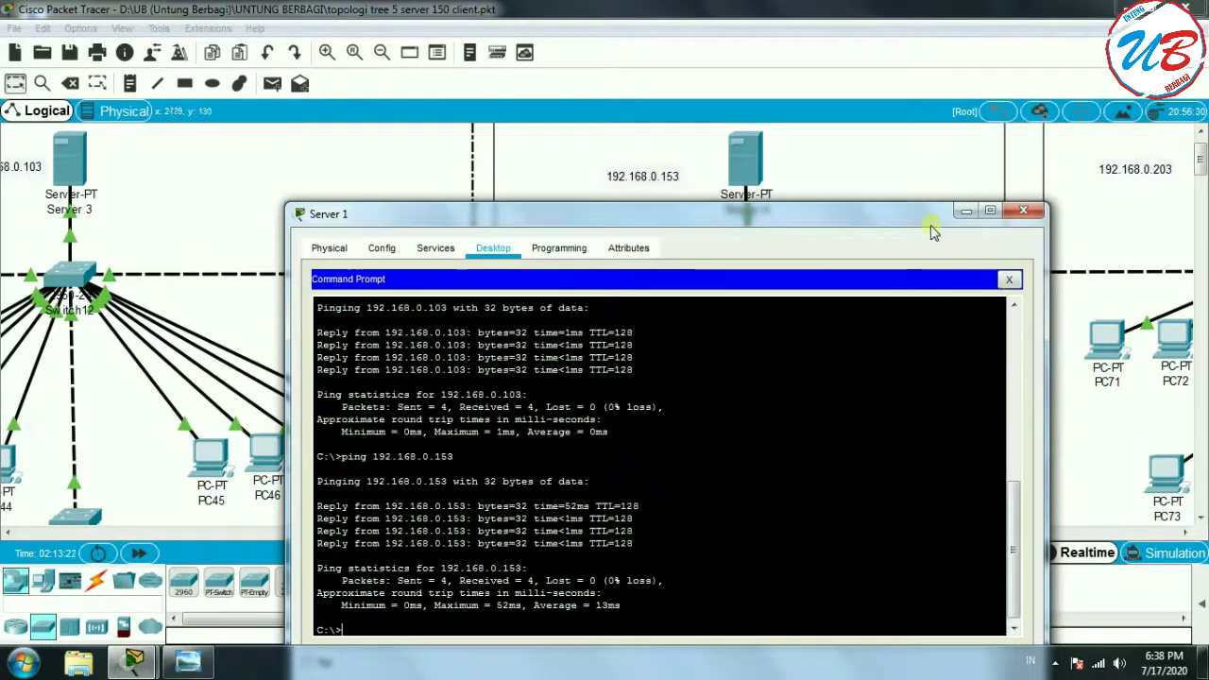
pyautogui.moveTo(932, 225); pyautogui.dragTo(931, 237)
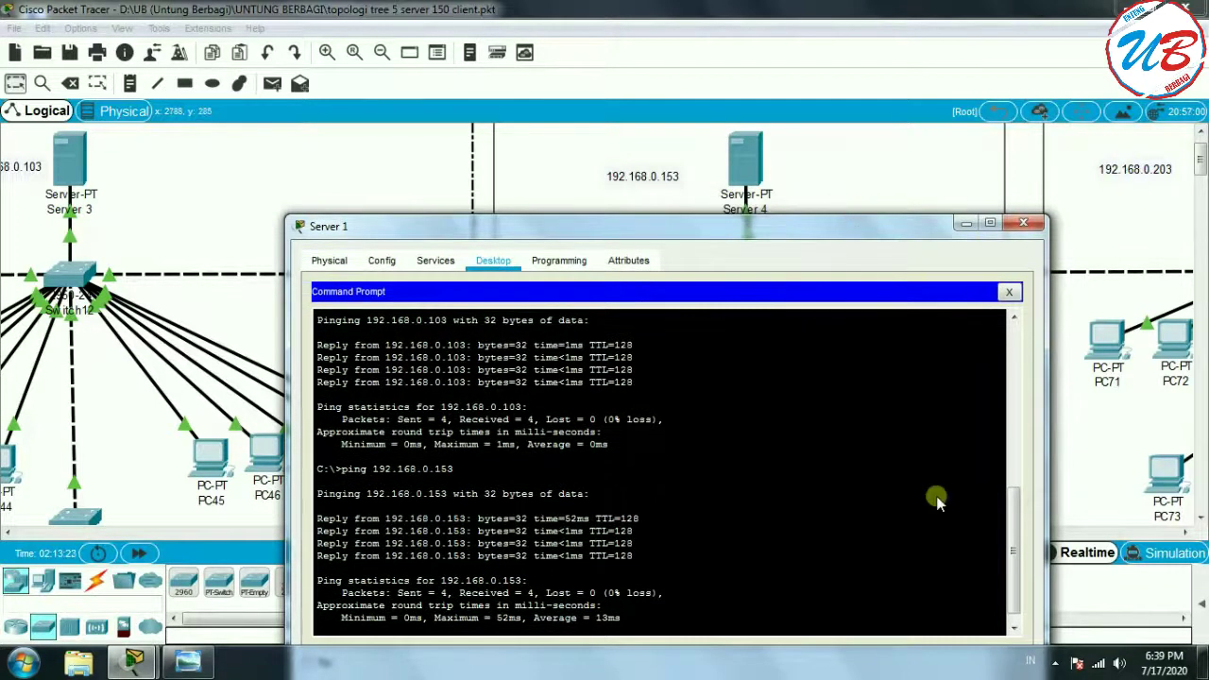
pyautogui.click(963, 224)
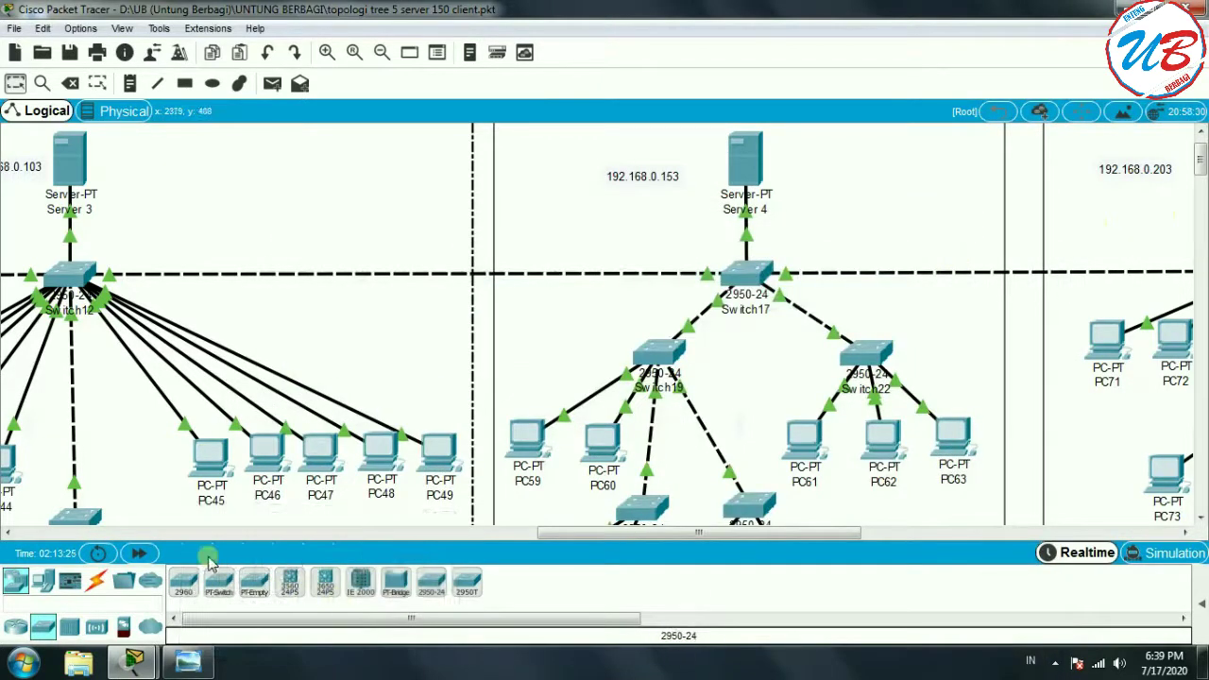
# Ping Server 5 at 192.168.0.203 from Server 1's Command Prompt, and close the device window.
pyautogui.moveTo(775, 534); pyautogui.dragTo(908, 535)
pyautogui.click(367, 666)
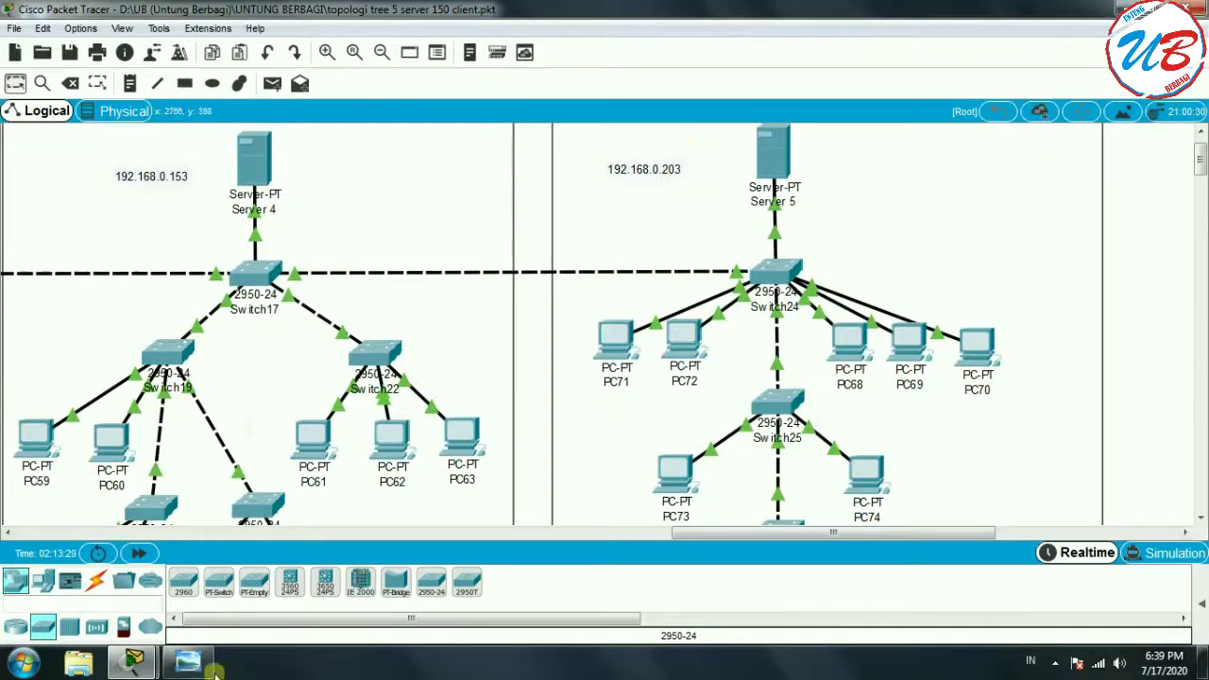
pyautogui.moveTo(187, 666)
pyautogui.click(304, 565)
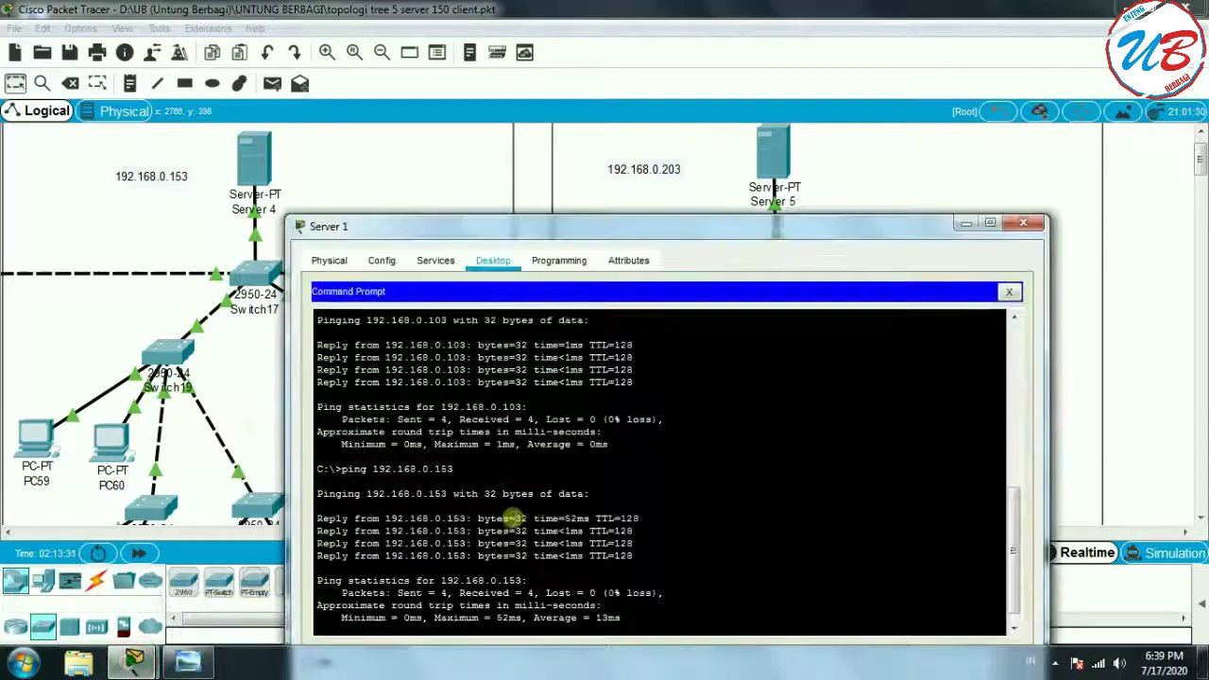
pyautogui.click(677, 604)
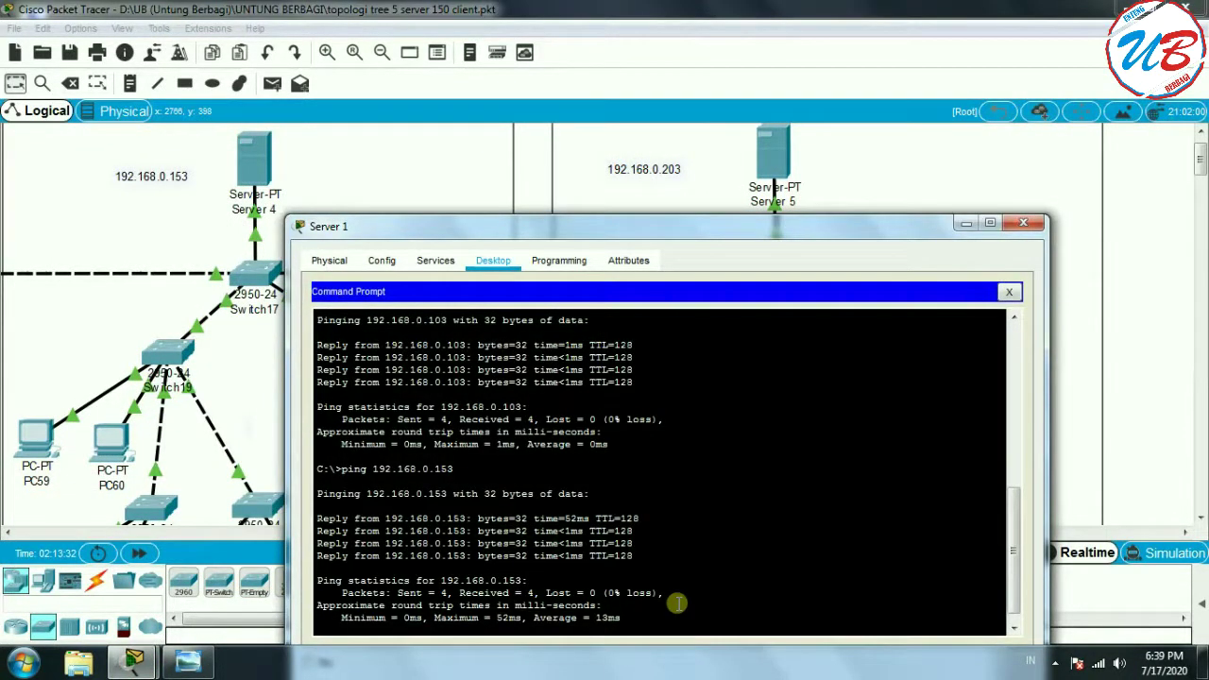
pyautogui.moveTo(697, 231); pyautogui.dragTo(513, 210)
pyautogui.scroll(-1, 712, 504)
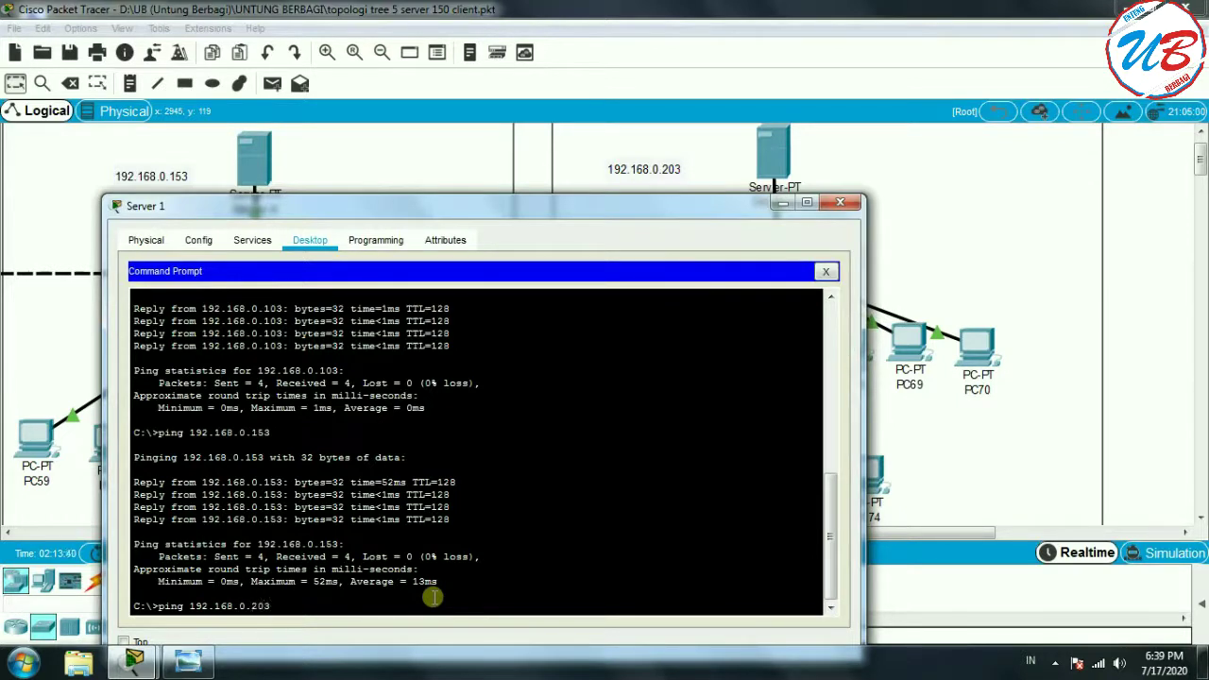
pyautogui.press('Return')
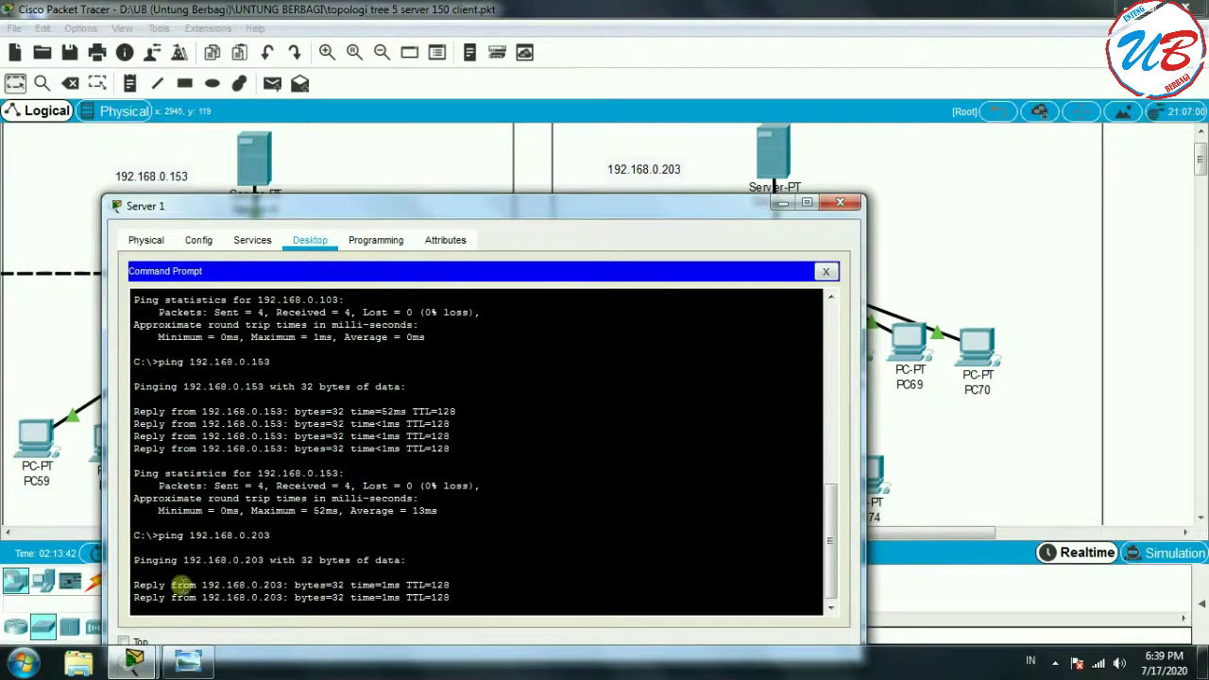
pyautogui.click(838, 202)
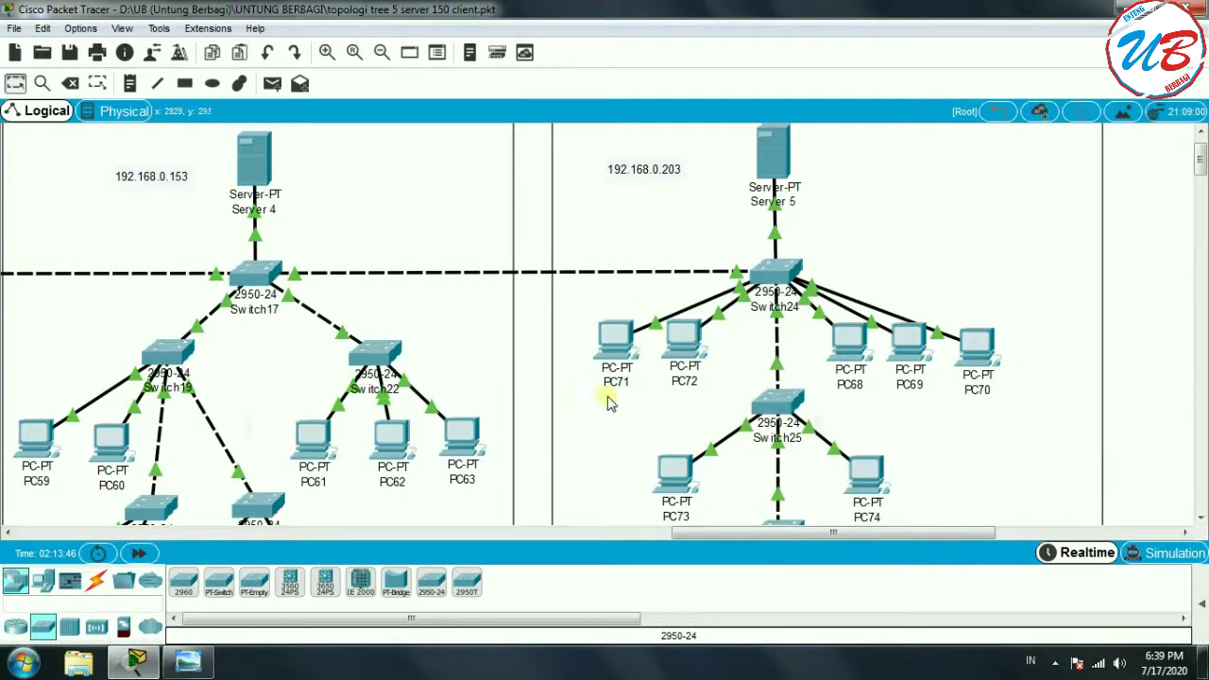
# Open PC71's IP Configuration, compare its static IP address with Server 5's label, and close the window.
pyautogui.click(619, 331)
pyautogui.scroll(3, 939, 216)
pyautogui.click(931, 152)
pyautogui.click(319, 210)
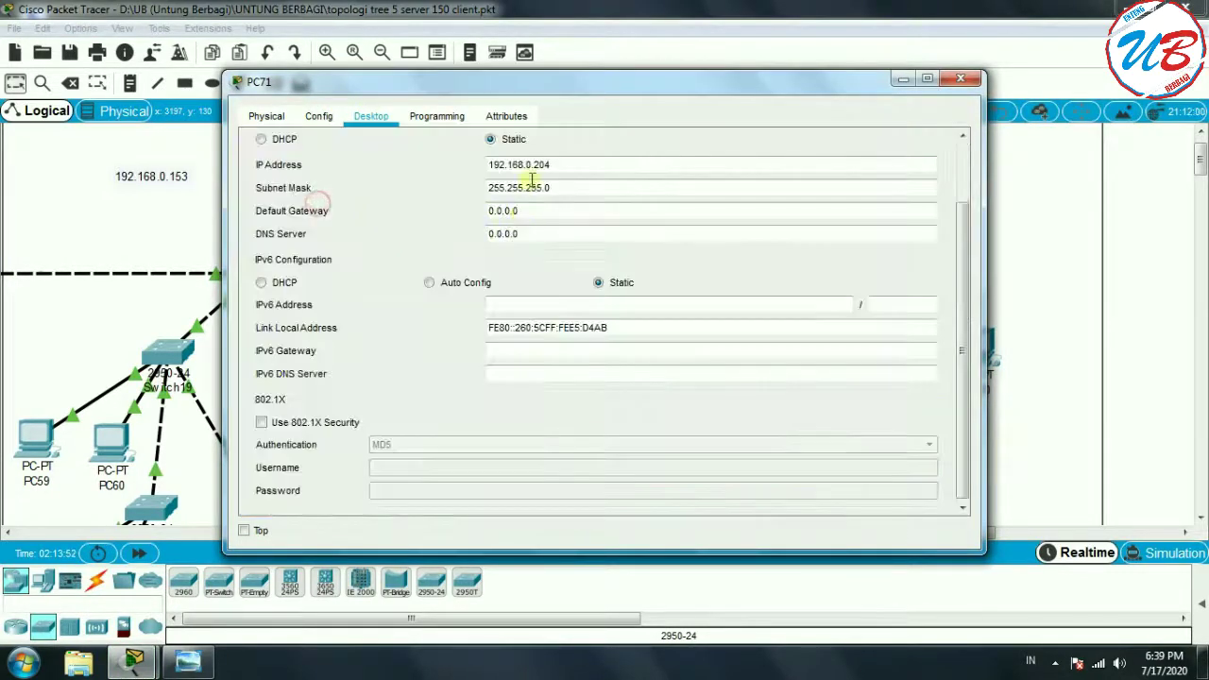
pyautogui.moveTo(704, 84); pyautogui.dragTo(818, 401)
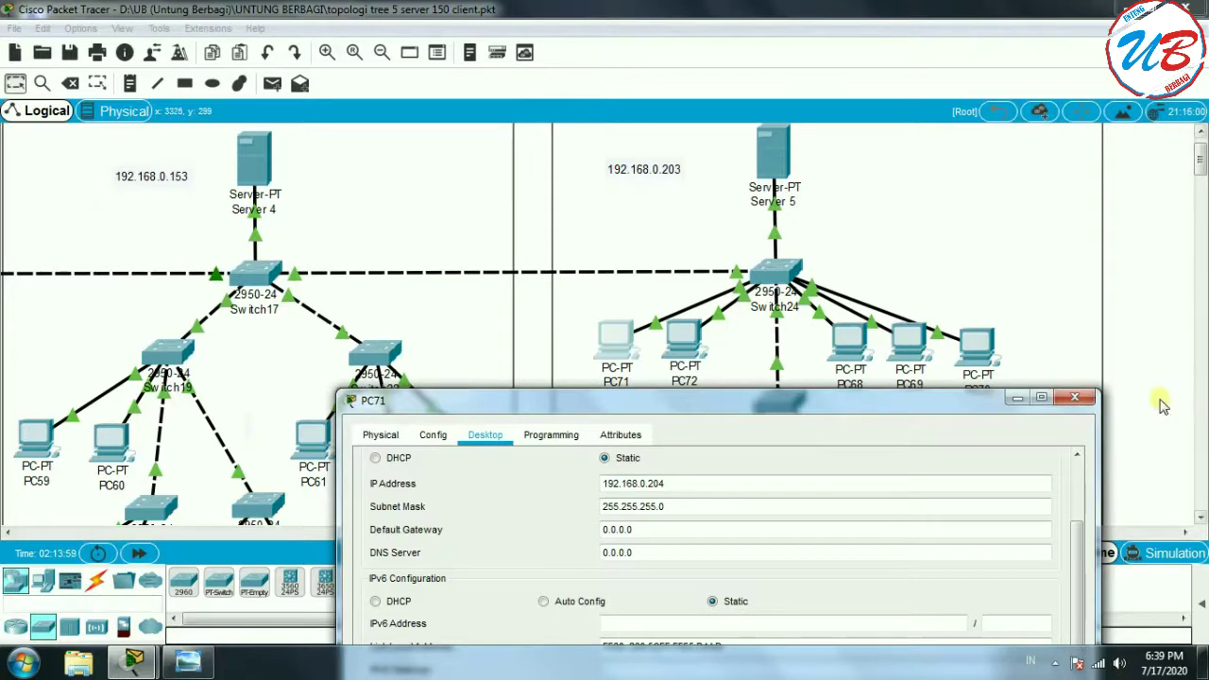
pyautogui.click(1076, 397)
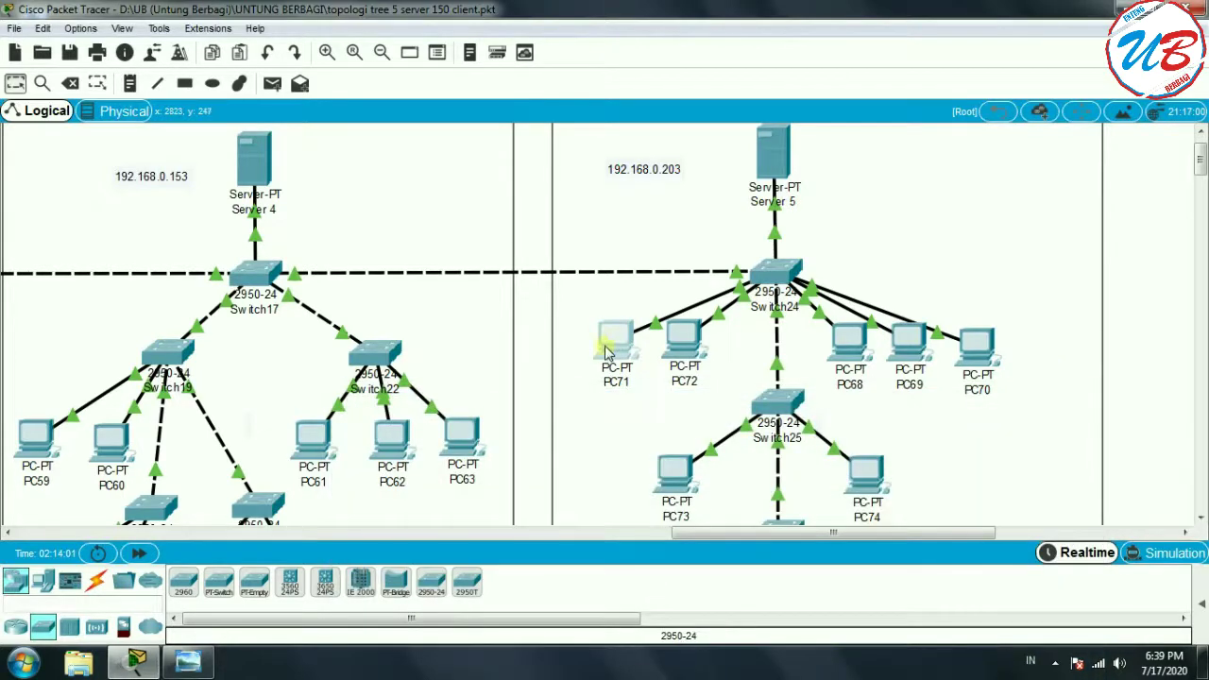
# Open PC59's IP Configuration, check its static IP address, and close the window.
pyautogui.click(36, 434)
pyautogui.click(36, 430)
pyautogui.moveTo(194, 661)
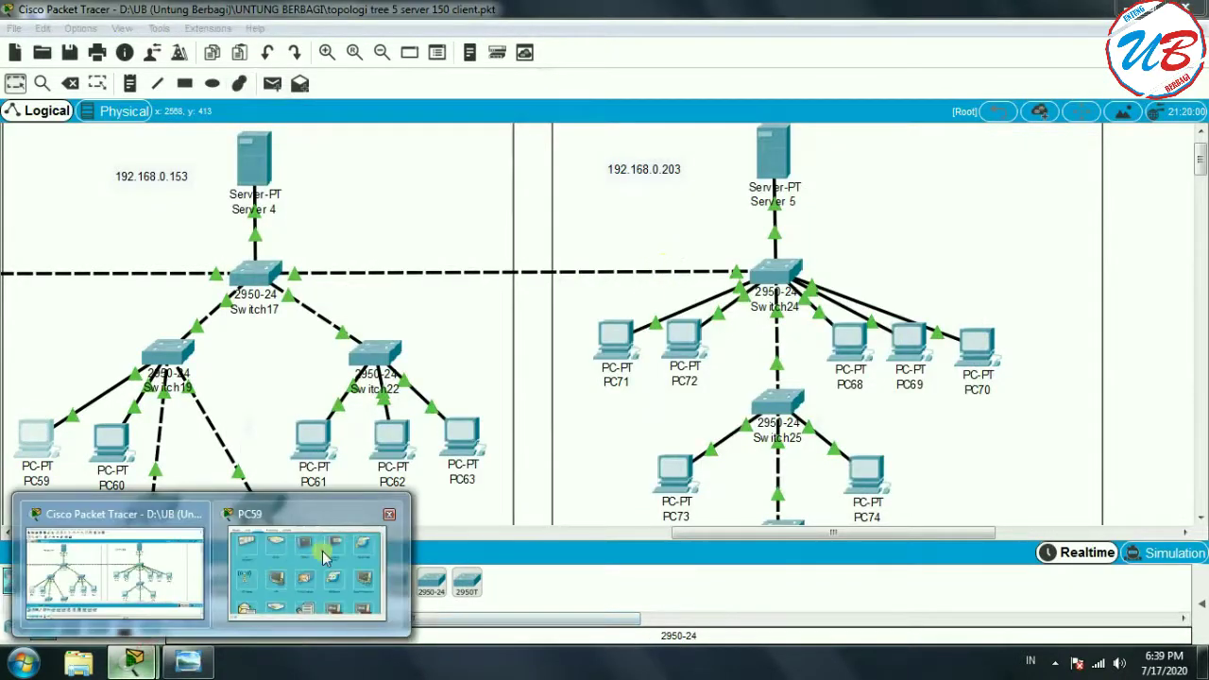
pyautogui.click(322, 551)
pyautogui.click(349, 182)
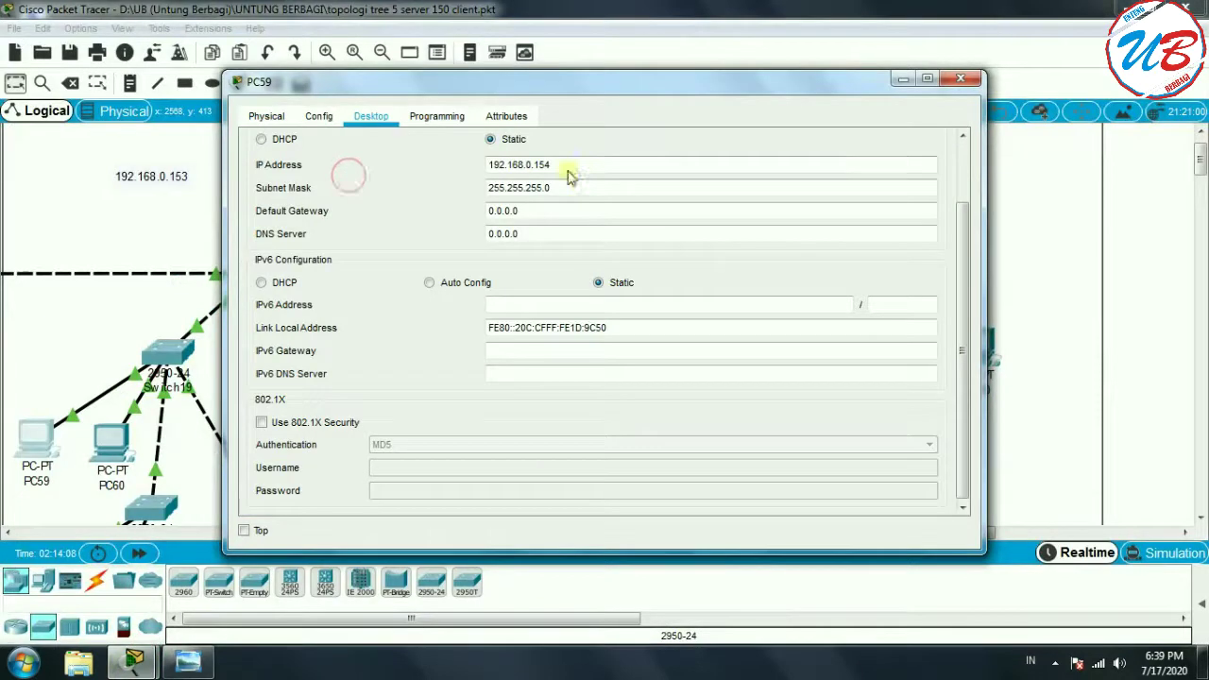
pyautogui.click(969, 80)
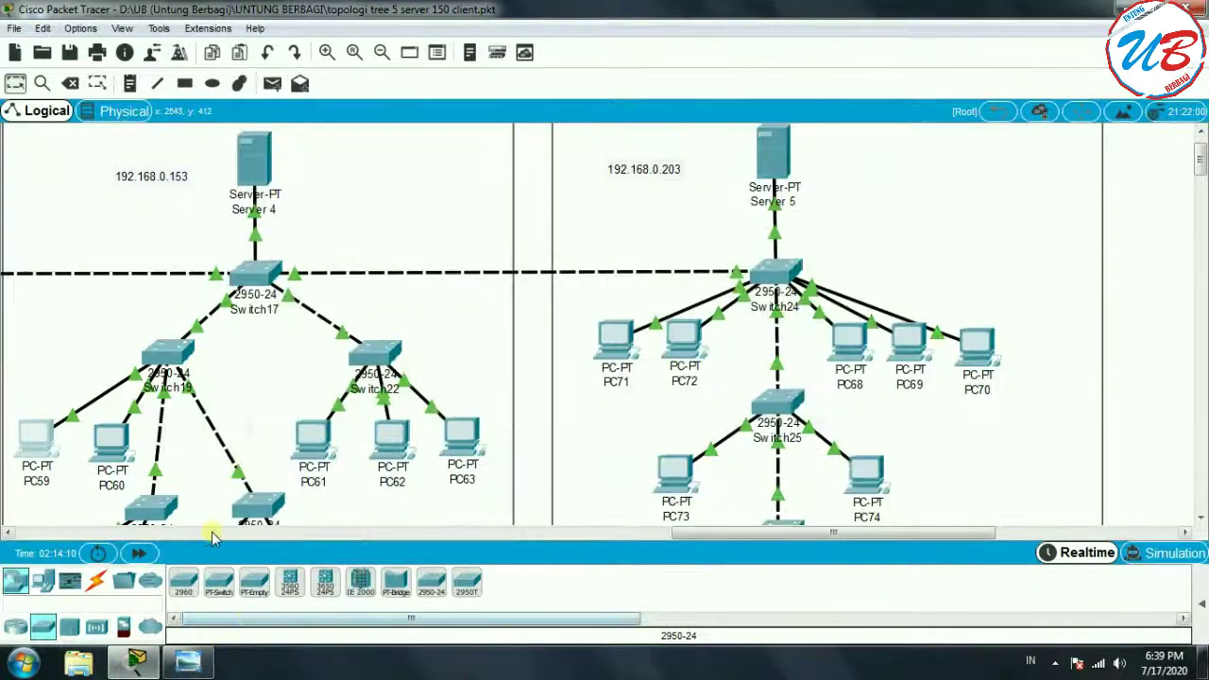
# Reopen PC59's IP Configuration, examine the last part of its IP address, and close the window.
pyautogui.moveTo(994, 533); pyautogui.dragTo(868, 534)
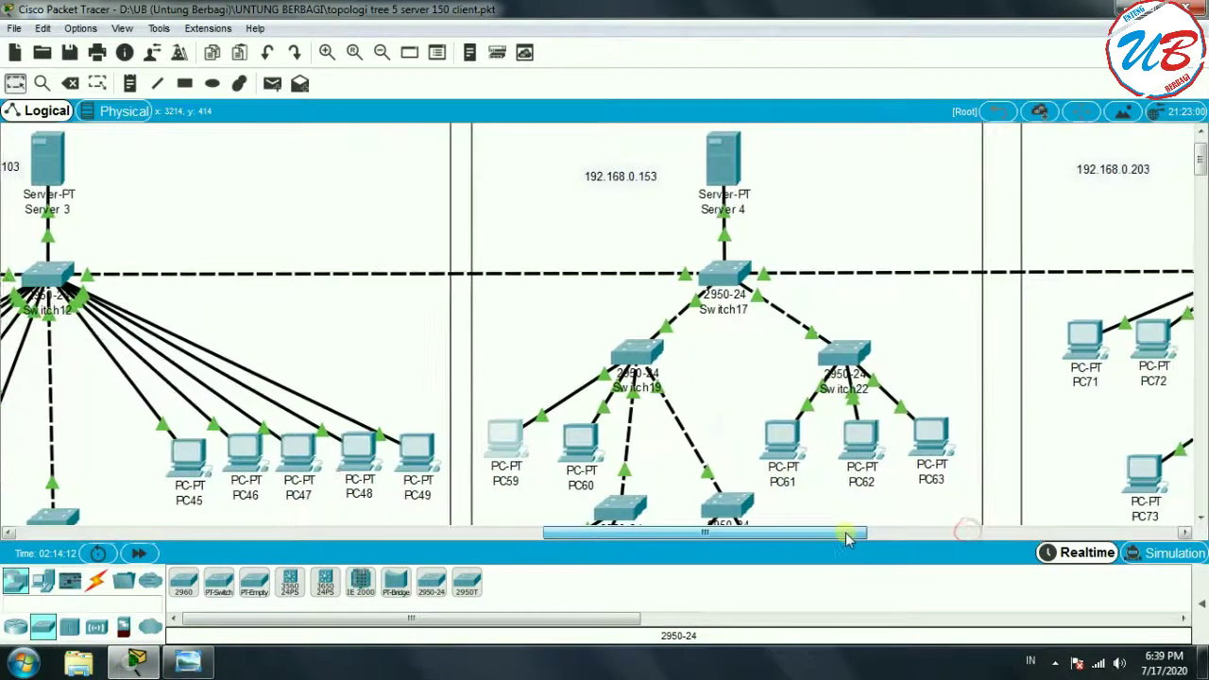
pyautogui.click(495, 444)
pyautogui.click(330, 178)
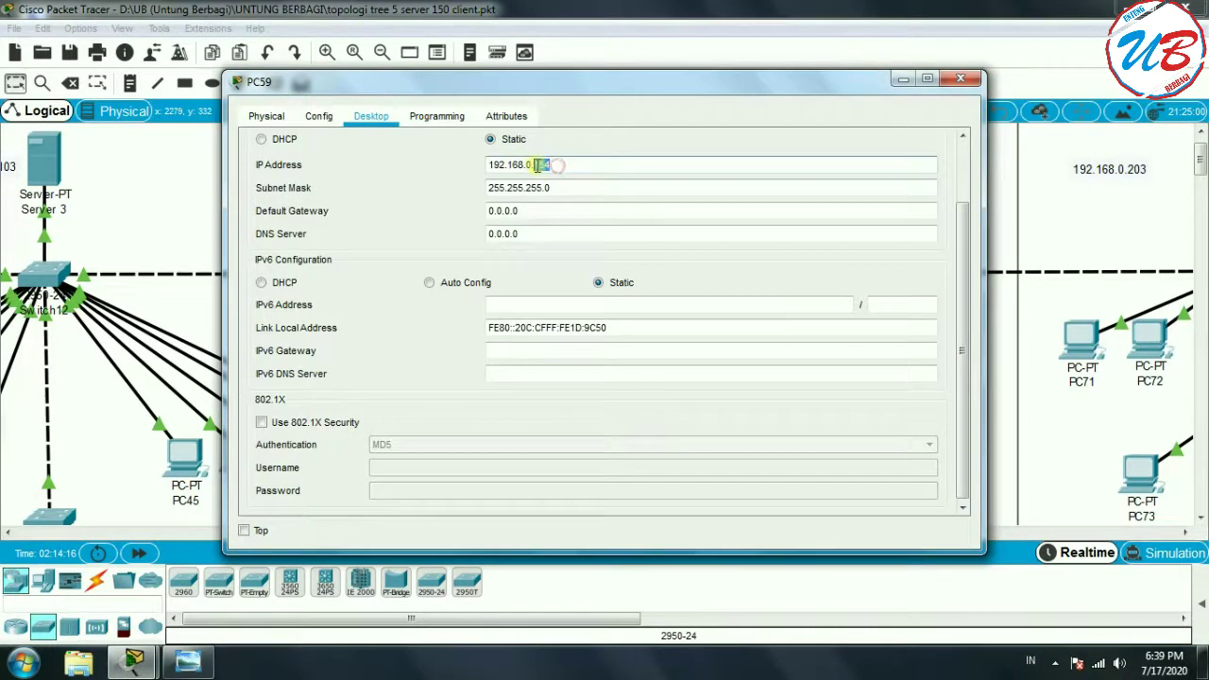
pyautogui.click(961, 78)
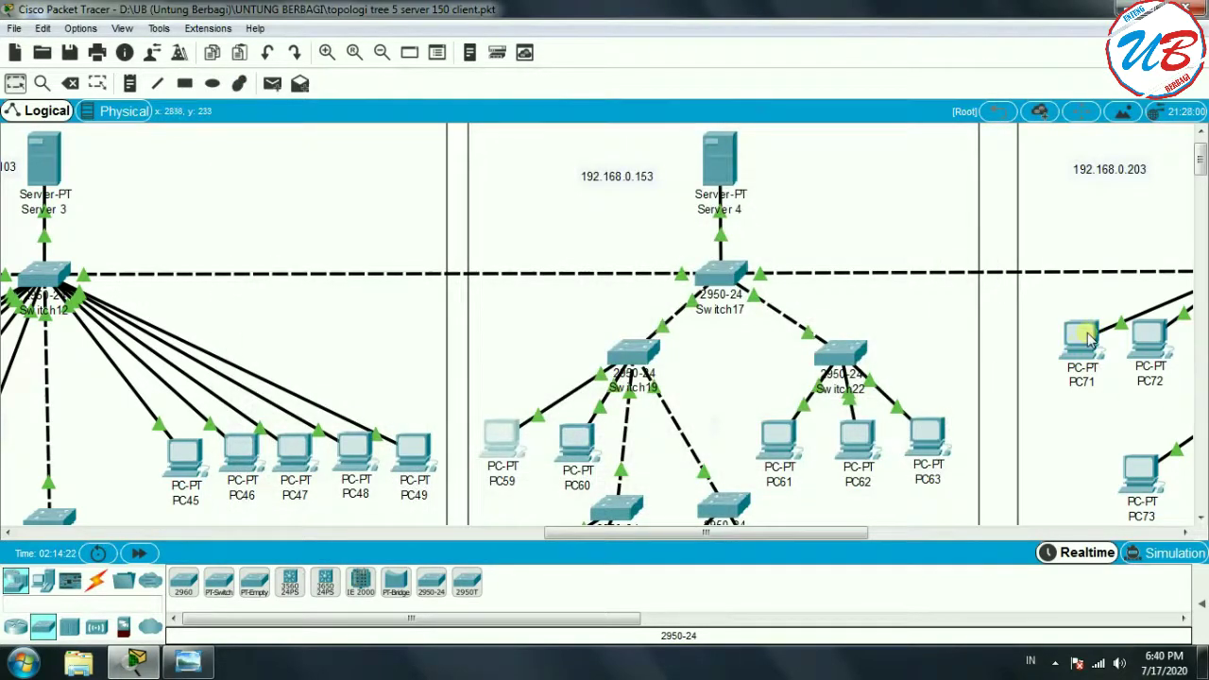
# Open PC71's Command Prompt and ping PC59 at 192.168.0.154.
pyautogui.click(1085, 338)
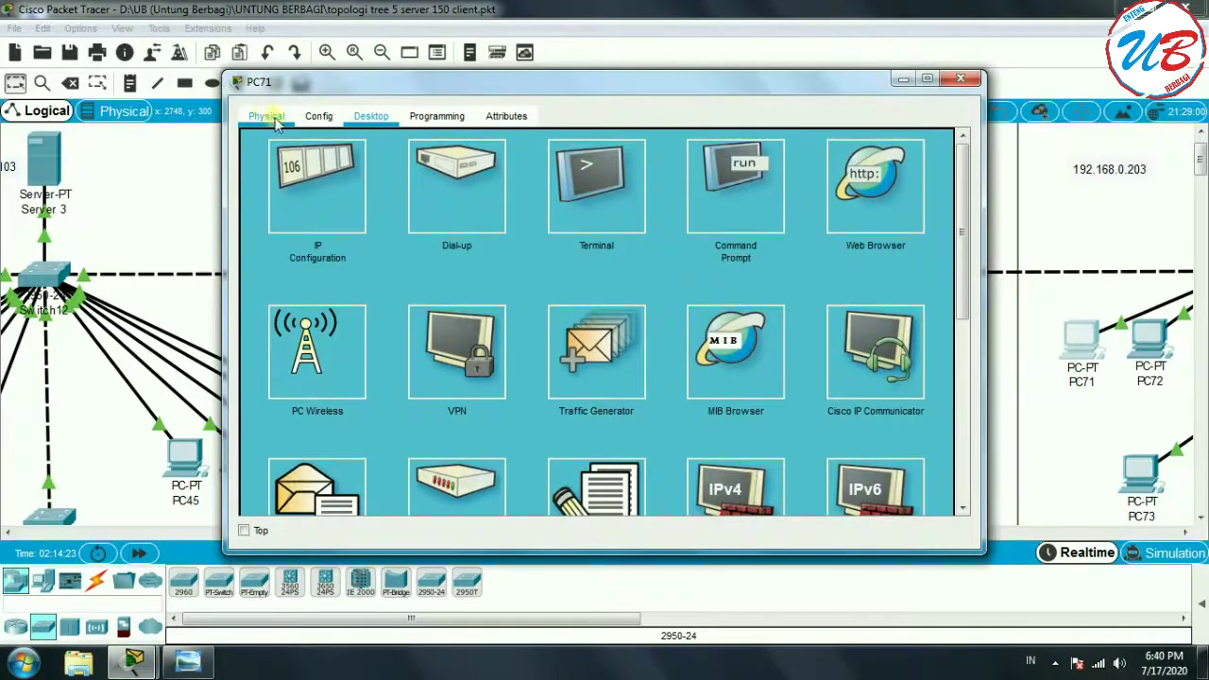
pyautogui.click(744, 196)
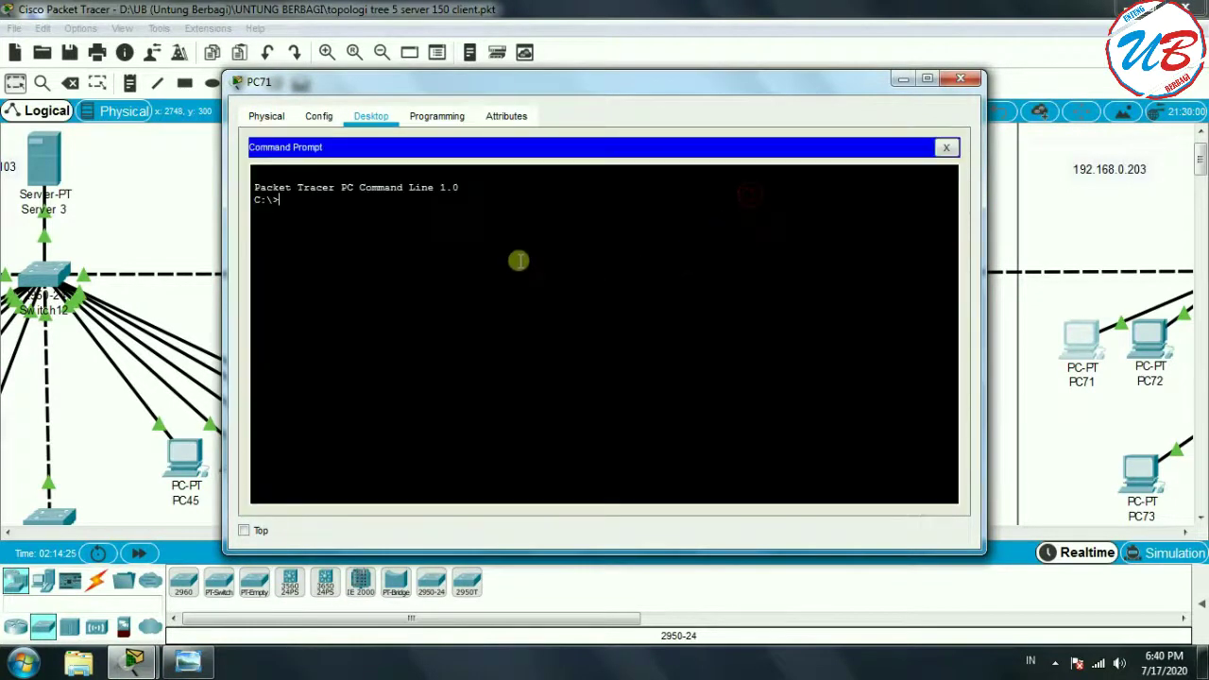
pyautogui.write('ping 192.168.0.154')
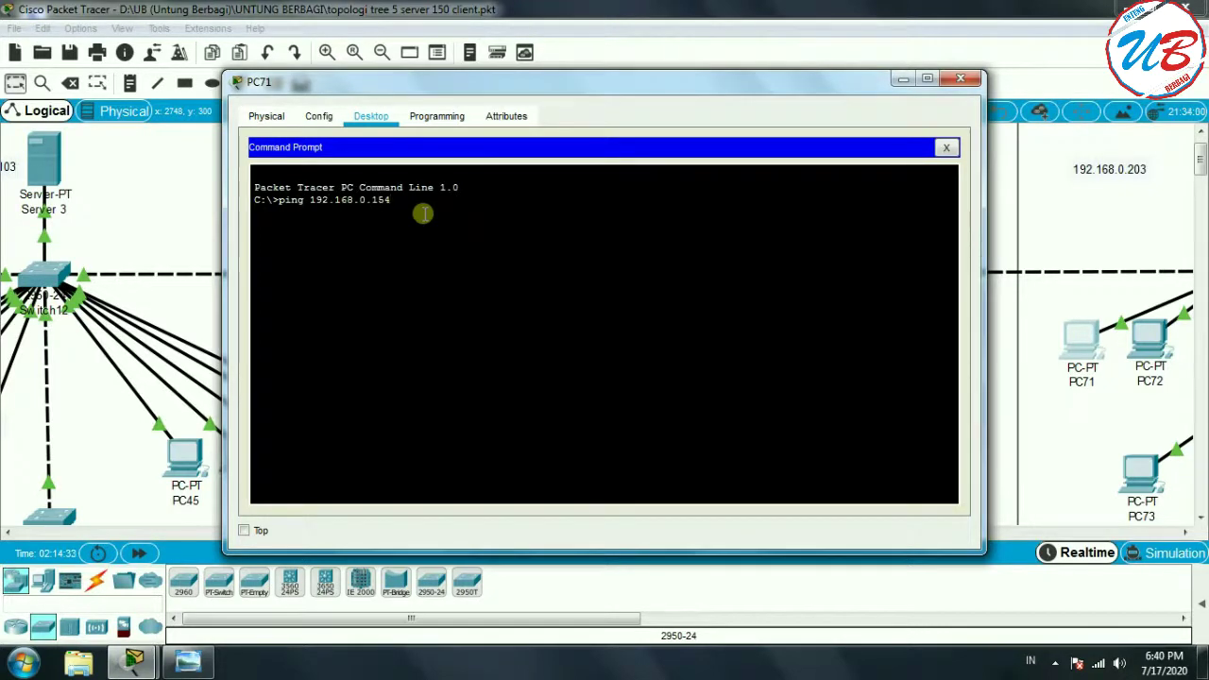
pyautogui.press('Return')
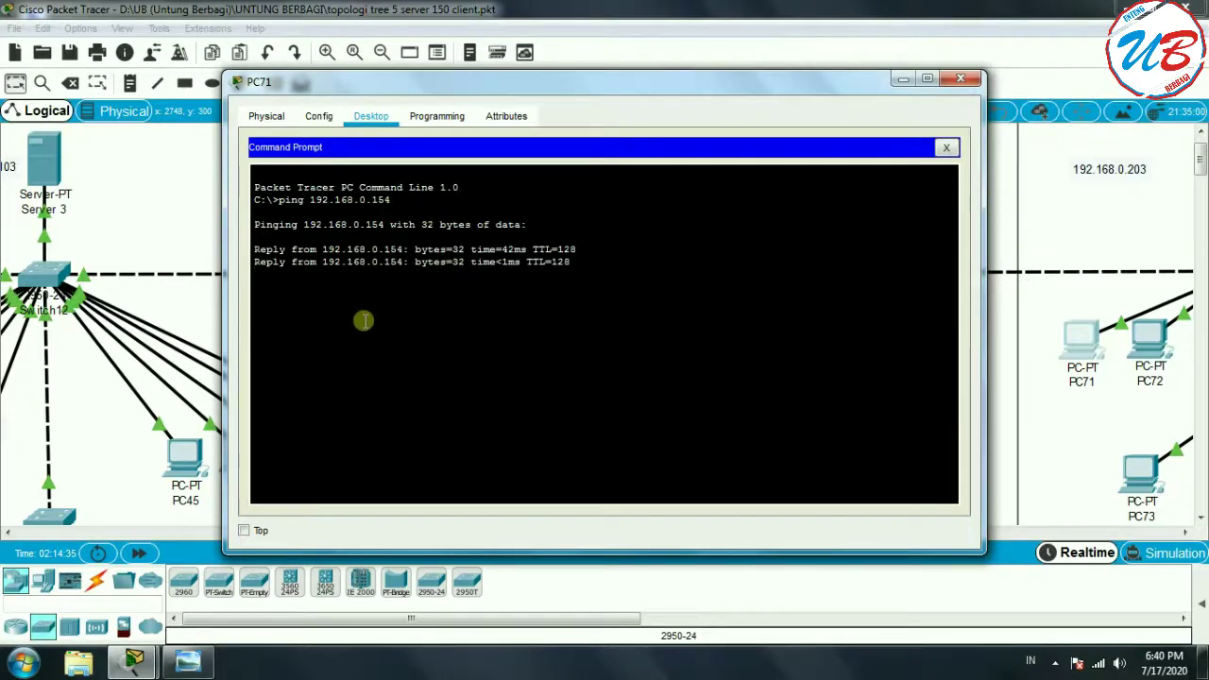
# Move PC71's window aside to compare the server labels, and check the pinged IP address in PC59's IP Configuration.
pyautogui.moveTo(488, 87); pyautogui.dragTo(376, 159)
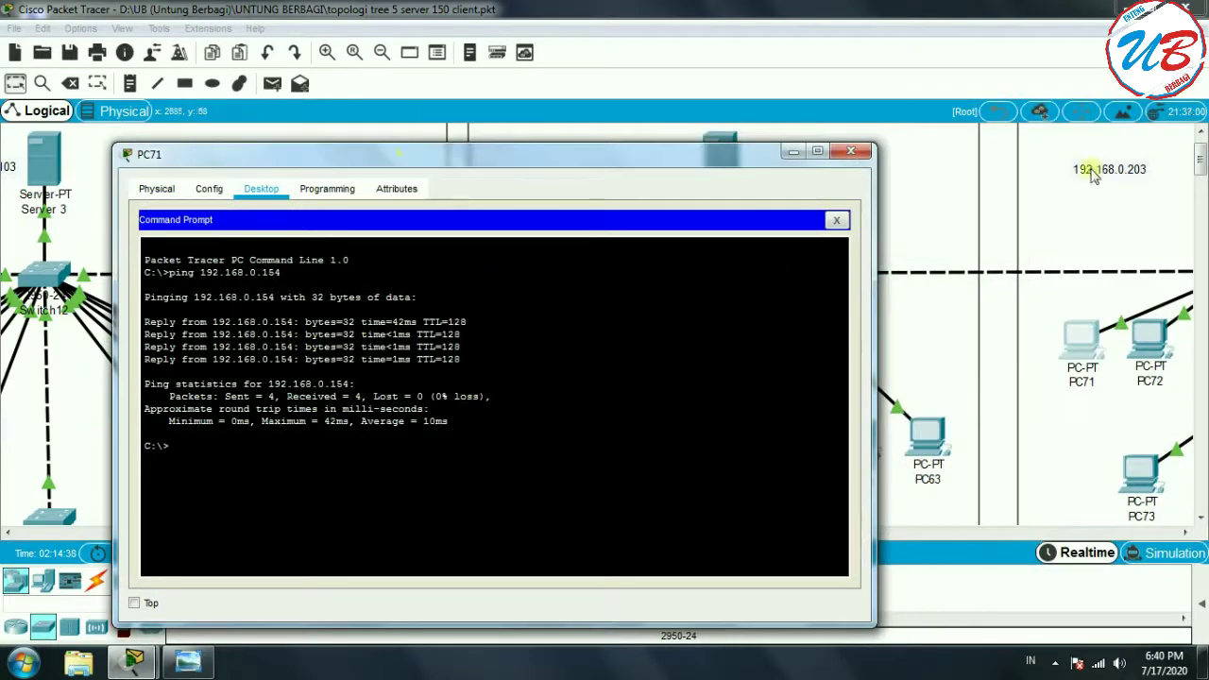
pyautogui.moveTo(198, 160); pyautogui.dragTo(658, 287)
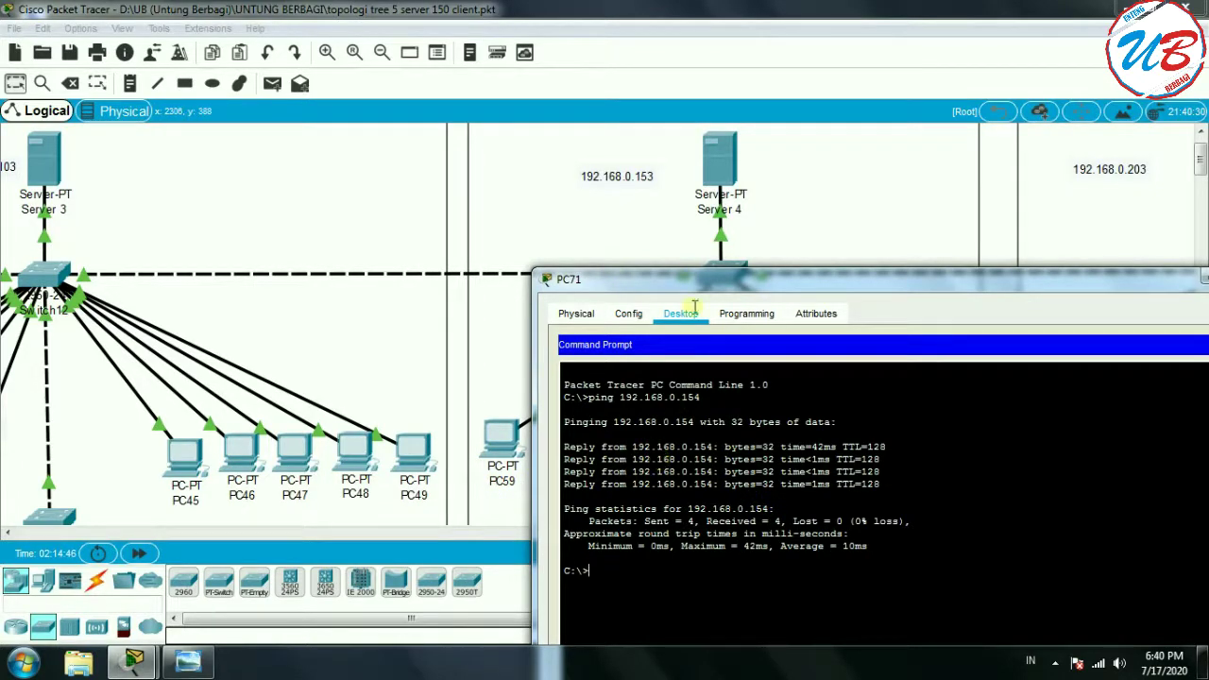
pyautogui.moveTo(671, 296); pyautogui.dragTo(778, 194)
pyautogui.click(502, 439)
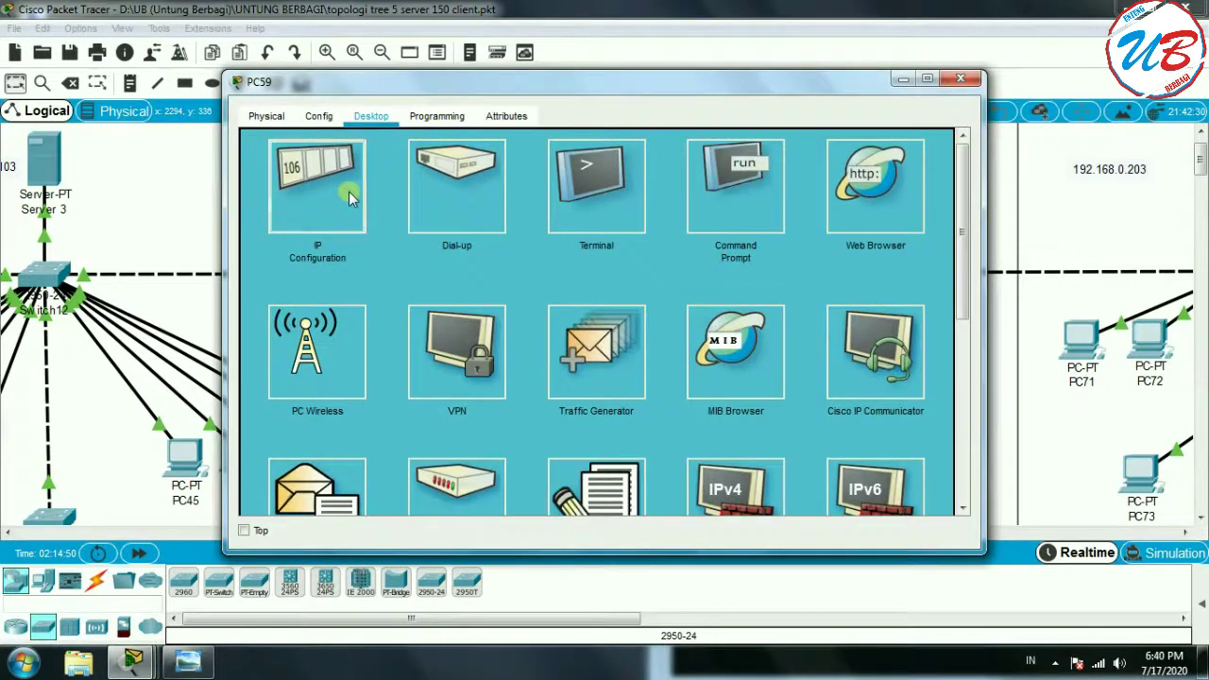
pyautogui.click(350, 196)
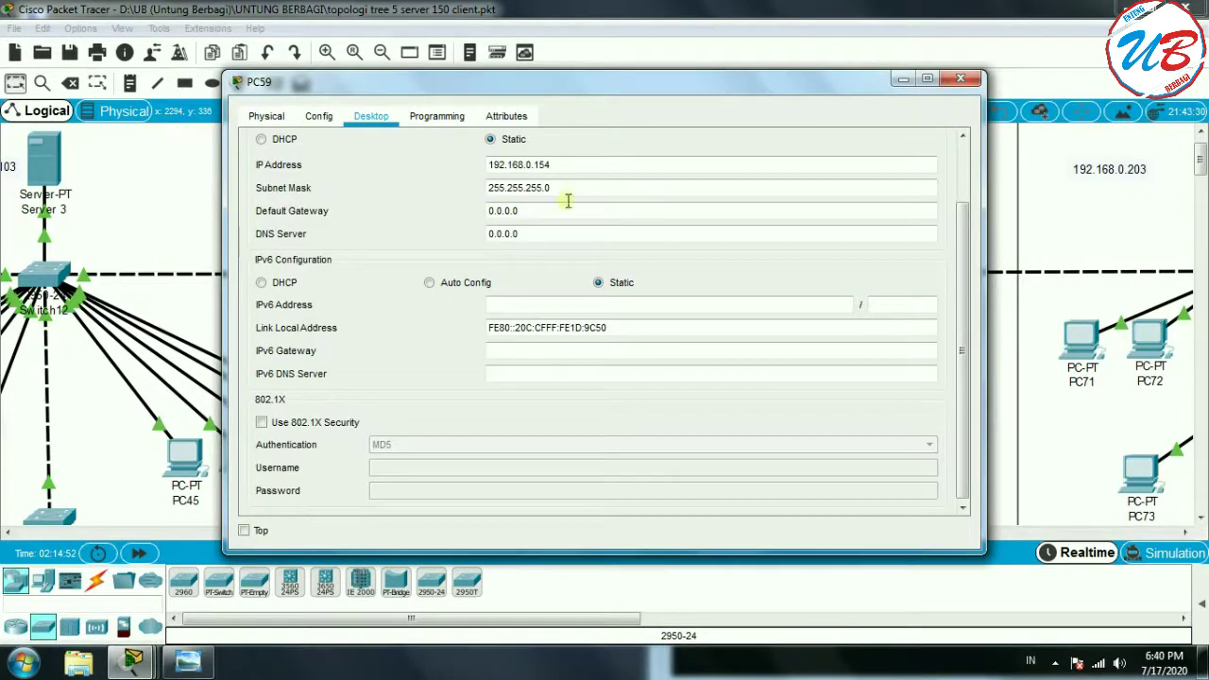
# Highlight PC59's IP address, close its window, and view the Server 3, Server 4 and Server 5 areas together.
pyautogui.doubleClick(572, 163)
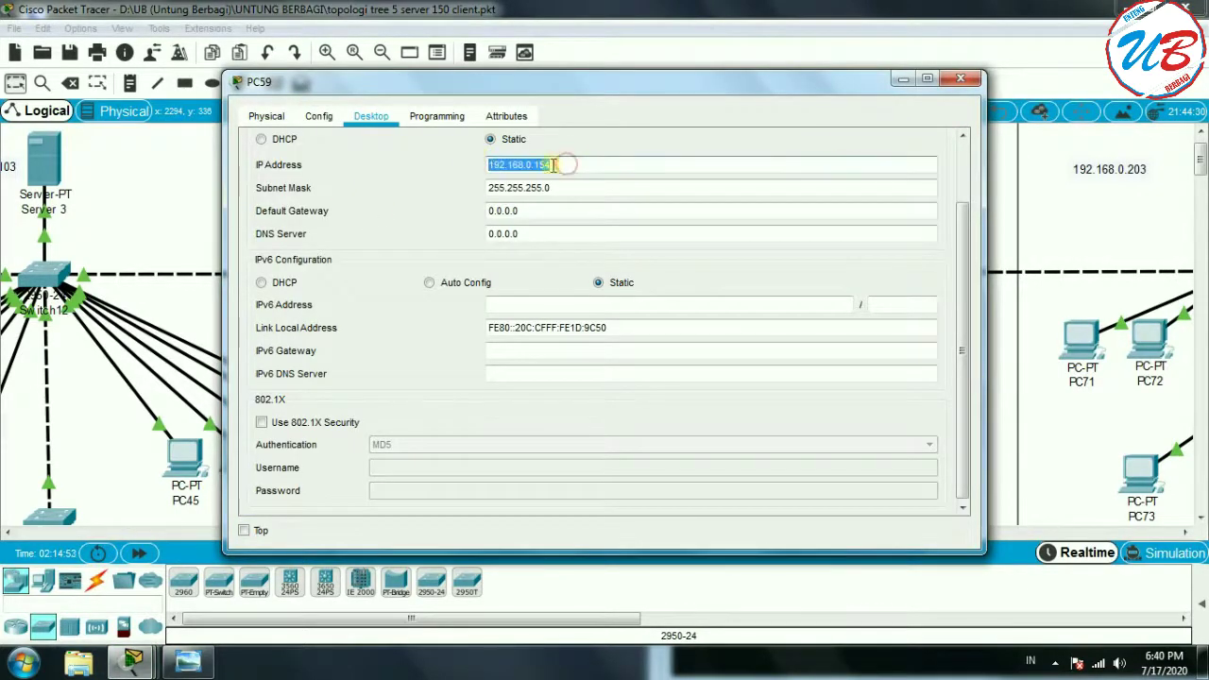
pyautogui.click(960, 79)
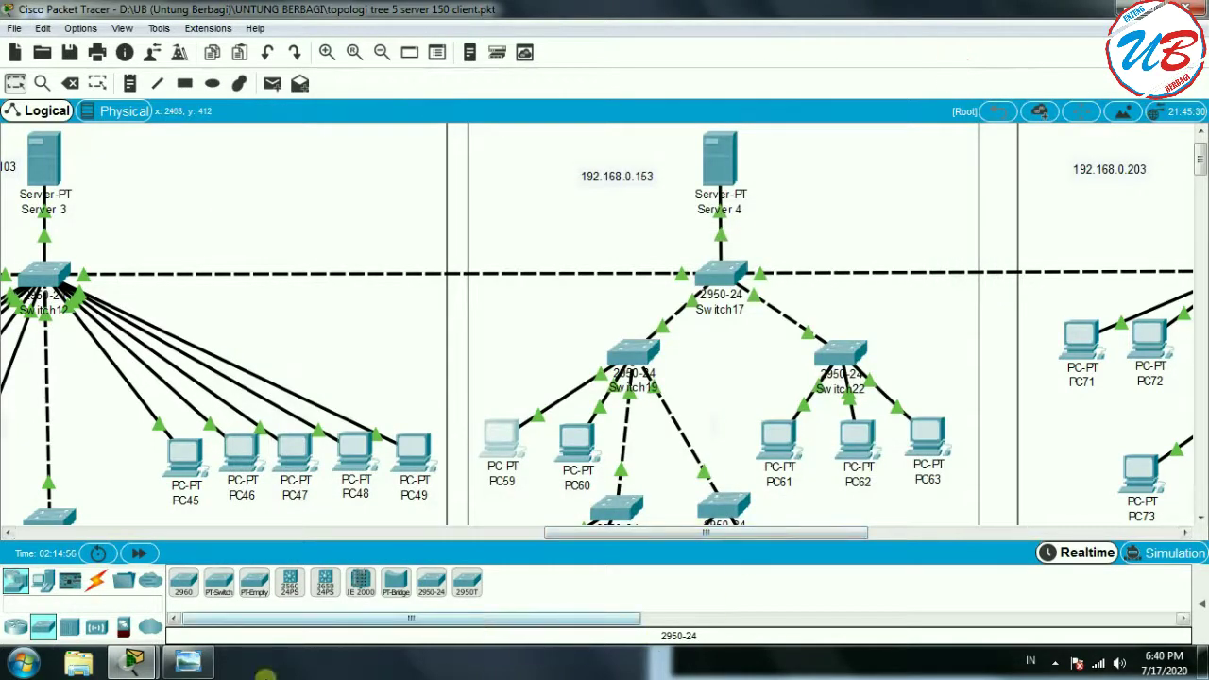
pyautogui.scroll(-4, 988, 318)
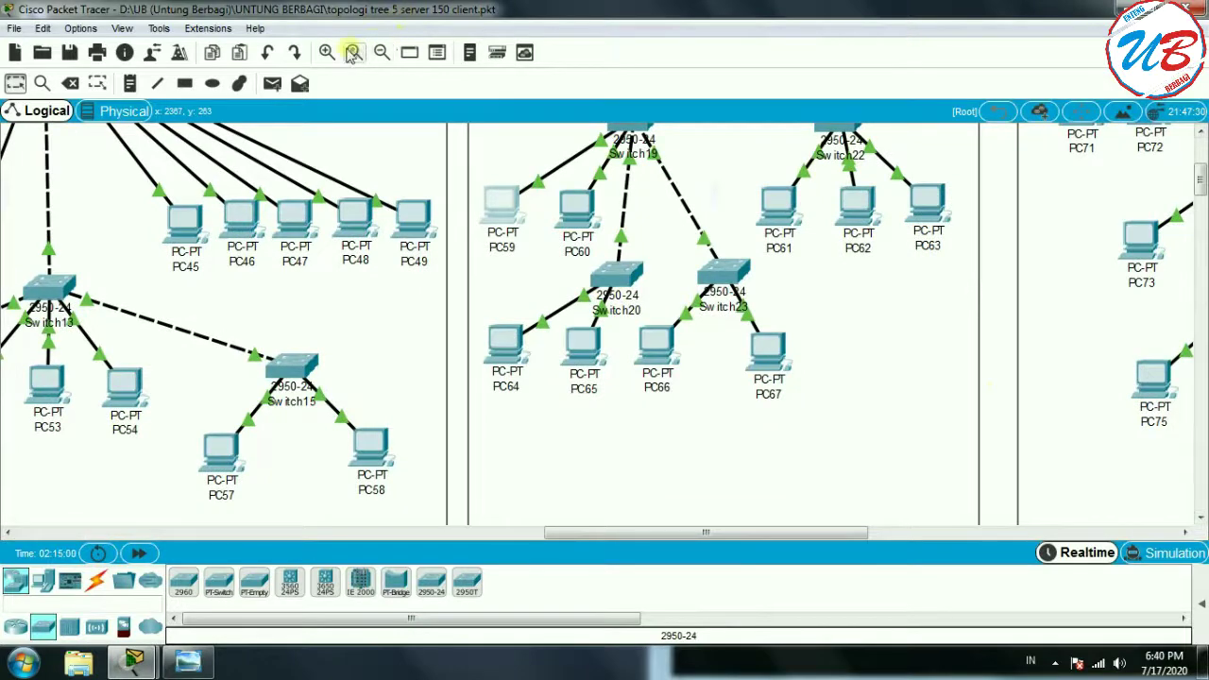
pyautogui.click(381, 52)
pyautogui.click(380, 52)
pyautogui.click(381, 52)
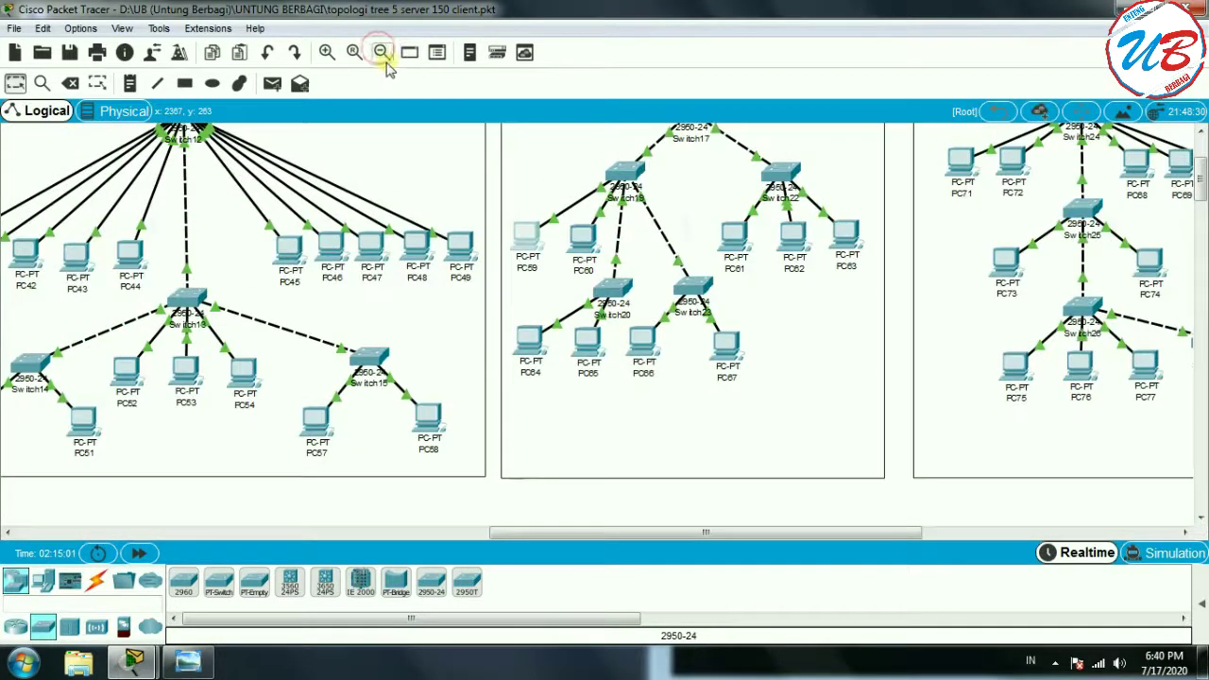
pyautogui.click(381, 52)
pyautogui.scroll(2, 1192, 202)
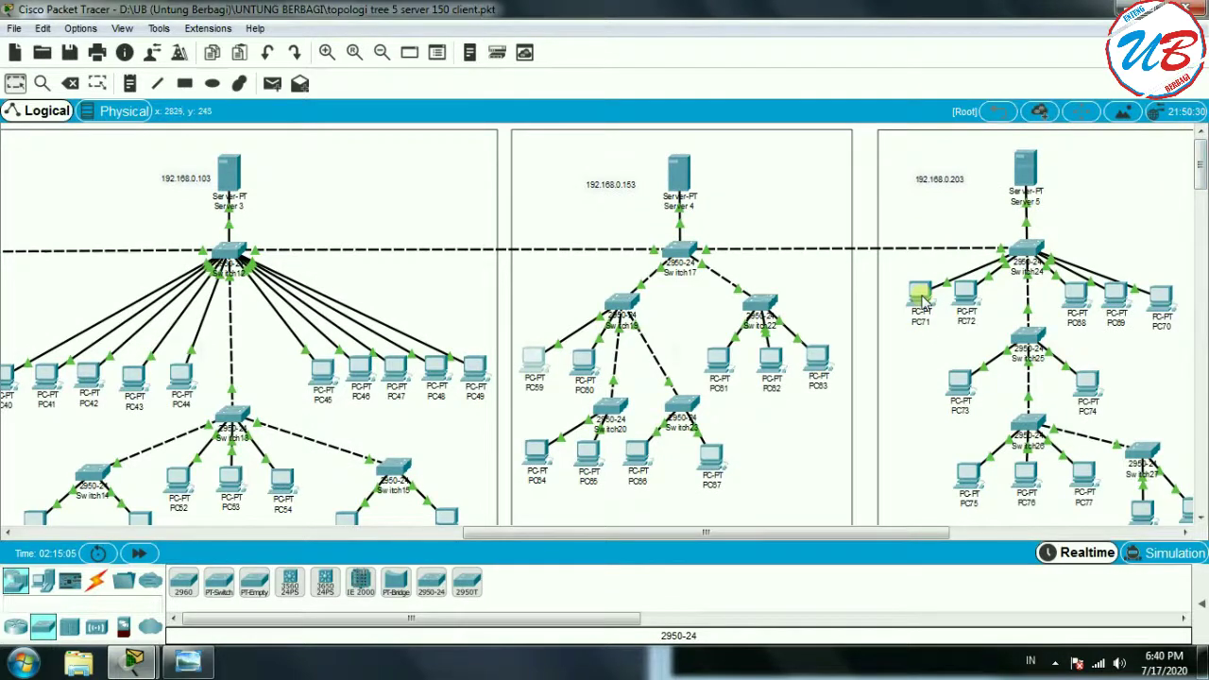
# Ping Server 3 at 192.168.0.103 from PC71's Command Prompt, comparing the address with the server's label.
pyautogui.moveTo(919, 290)
pyautogui.click(919, 290)
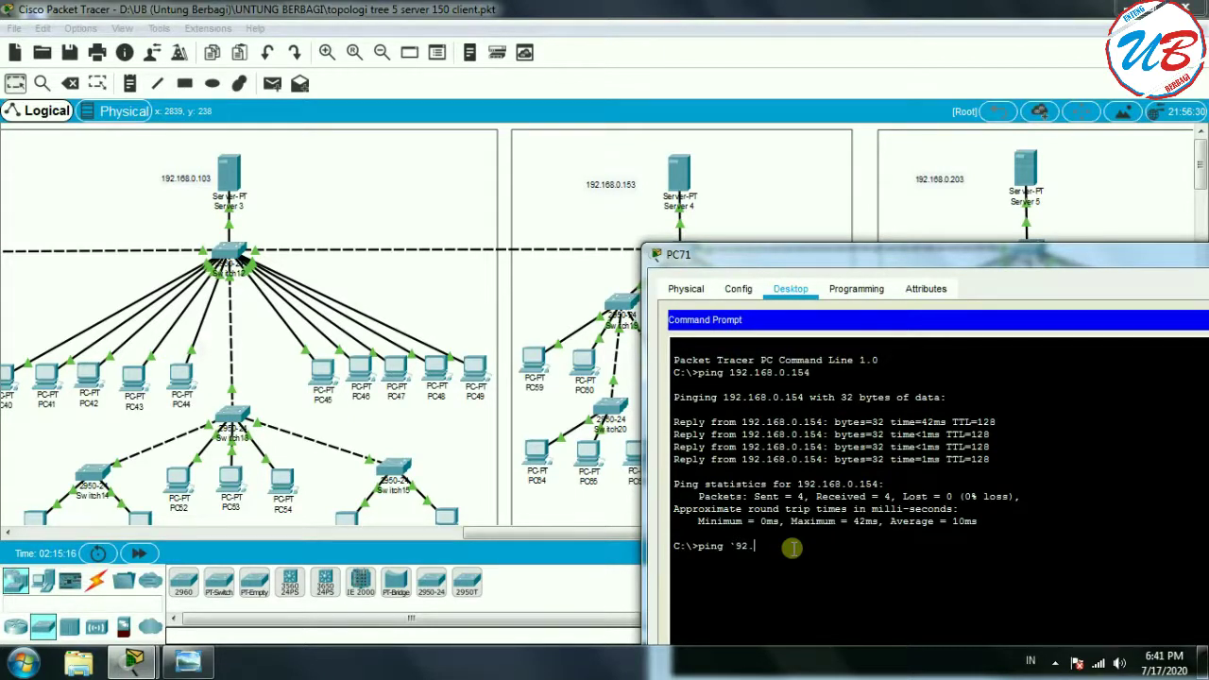
pyautogui.write('19')
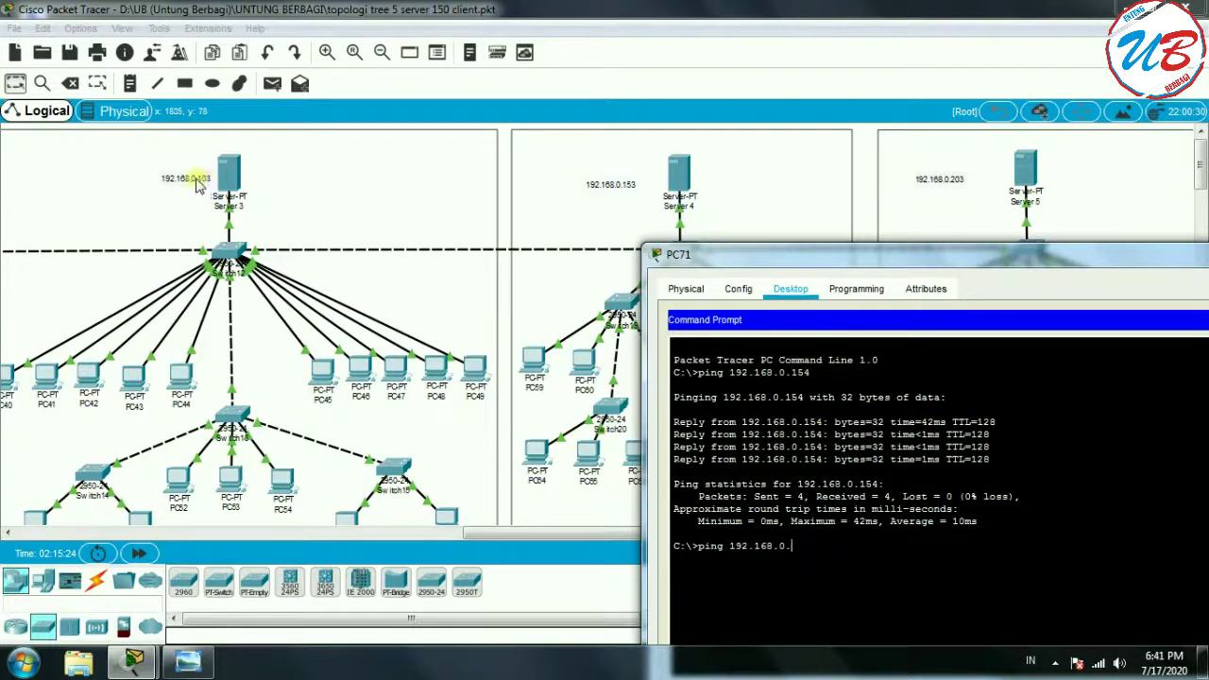
pyautogui.click(326, 52)
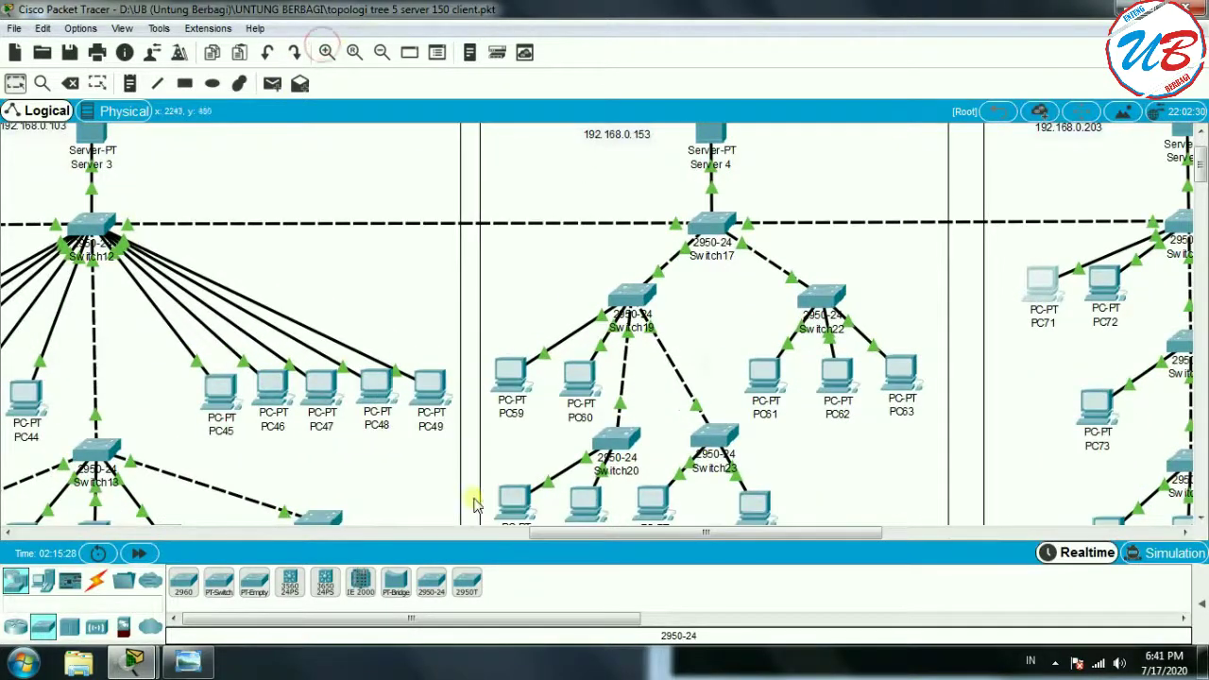
pyautogui.moveTo(553, 531); pyautogui.dragTo(478, 532)
pyautogui.scroll(1, 1088, 316)
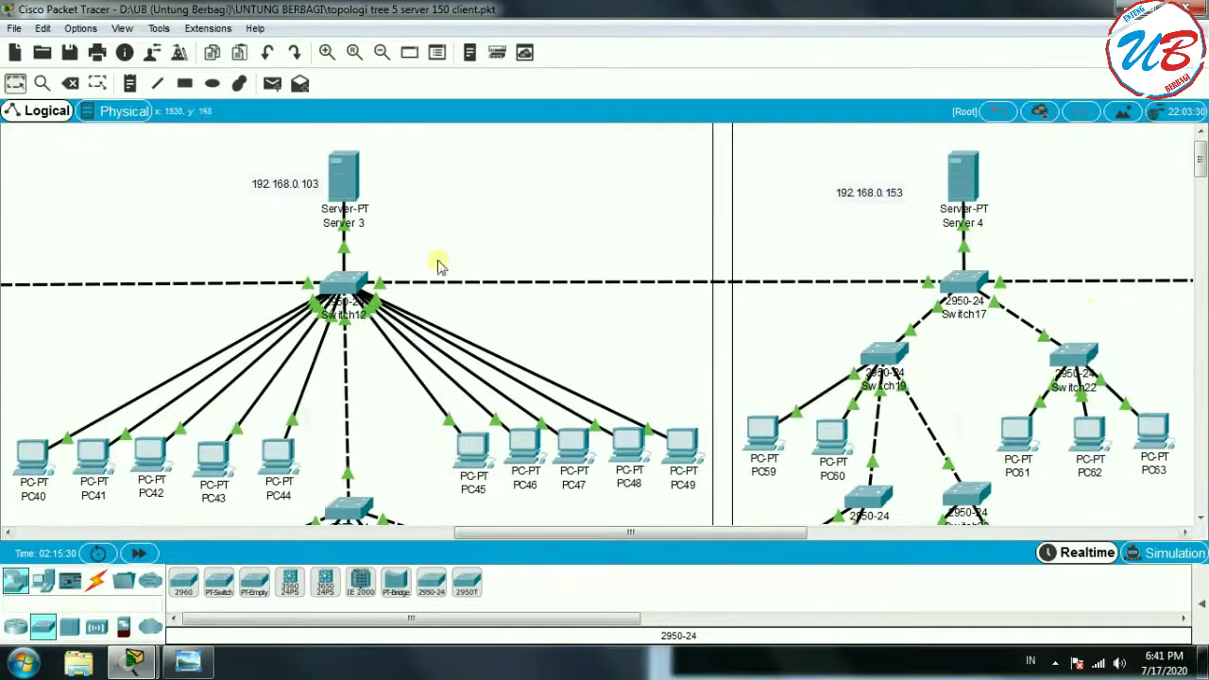
pyautogui.moveTo(133, 661)
pyautogui.click(340, 590)
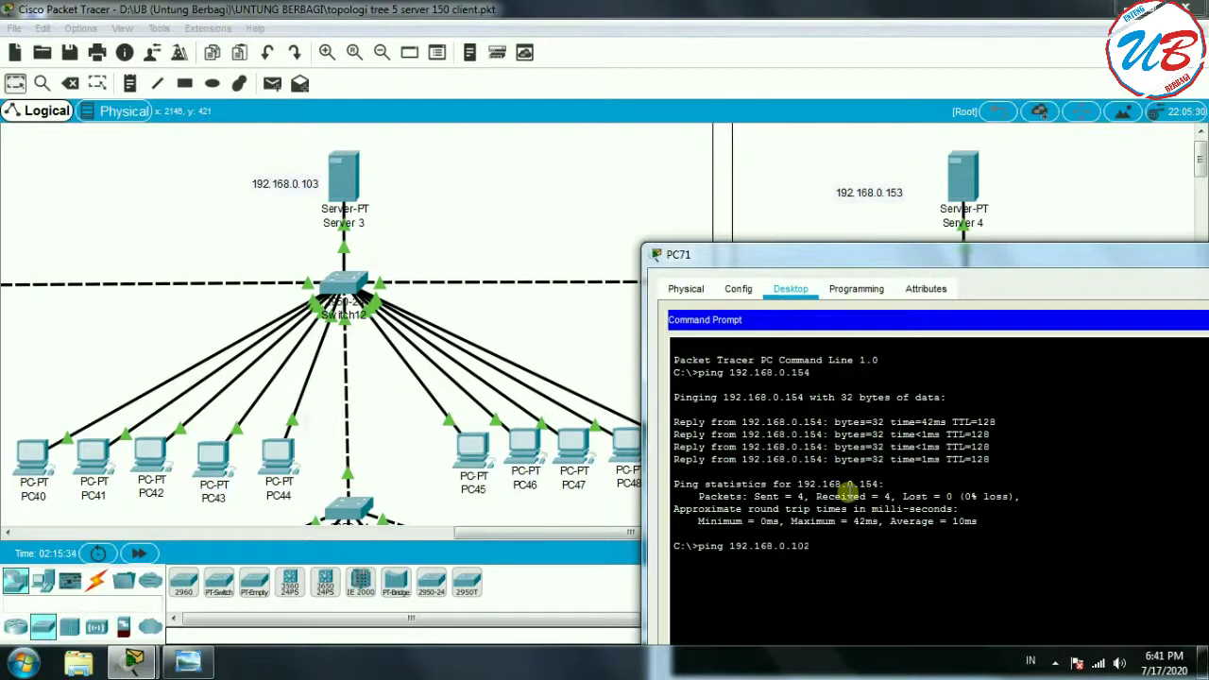
pyautogui.press('BackSpace')
pyautogui.write('3')
pyautogui.press('Return')
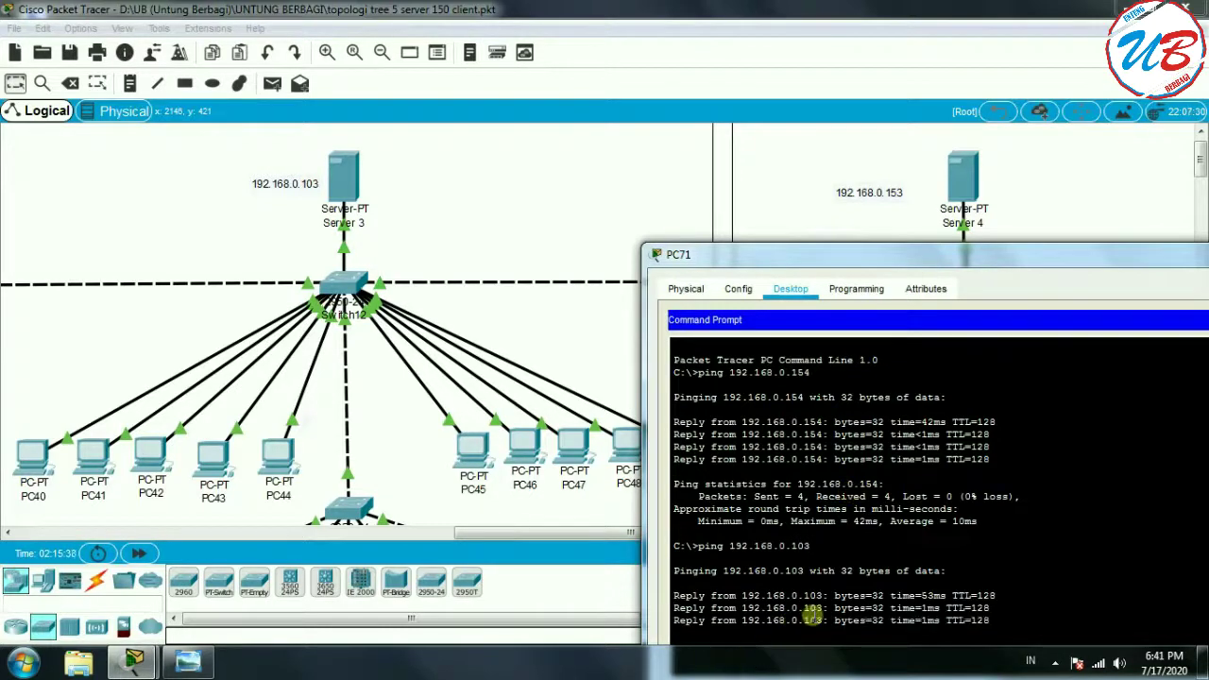
# Move PC71's window clear of Server 3's clients, check PC40's static IP address in IP Configuration, and close PC40's window.
pyautogui.moveTo(970, 249); pyautogui.dragTo(785, 195)
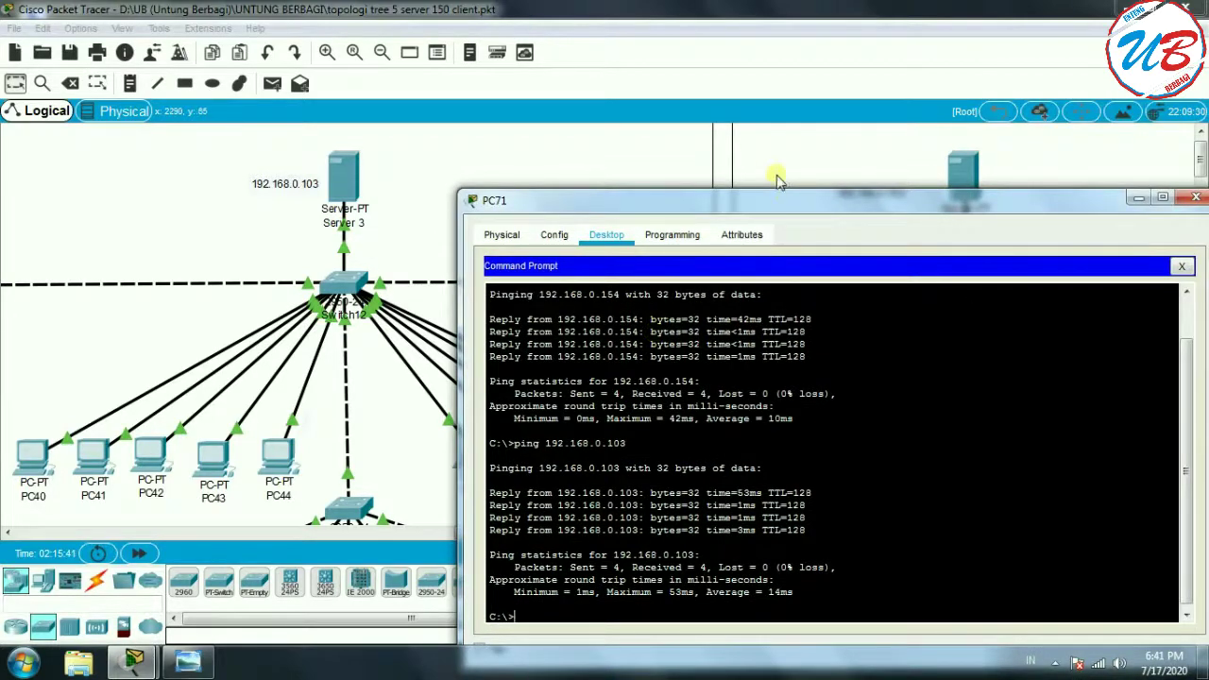
pyautogui.moveTo(876, 207); pyautogui.dragTo(756, 294)
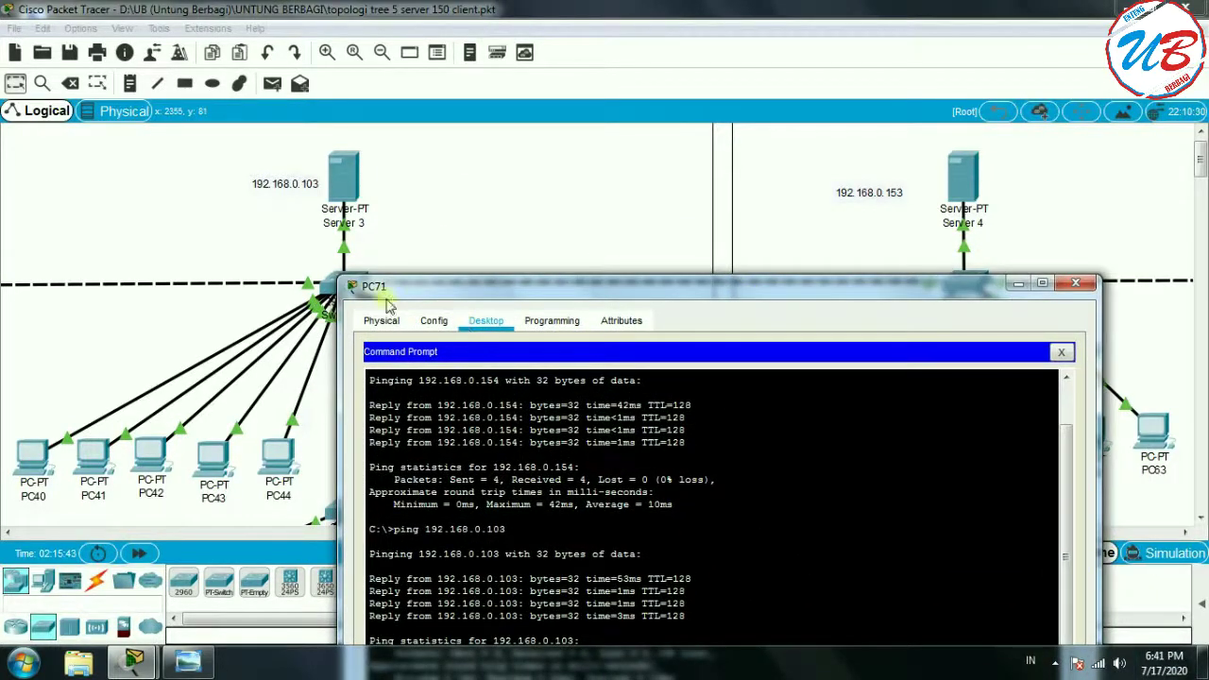
pyautogui.moveTo(472, 289); pyautogui.dragTo(685, 240)
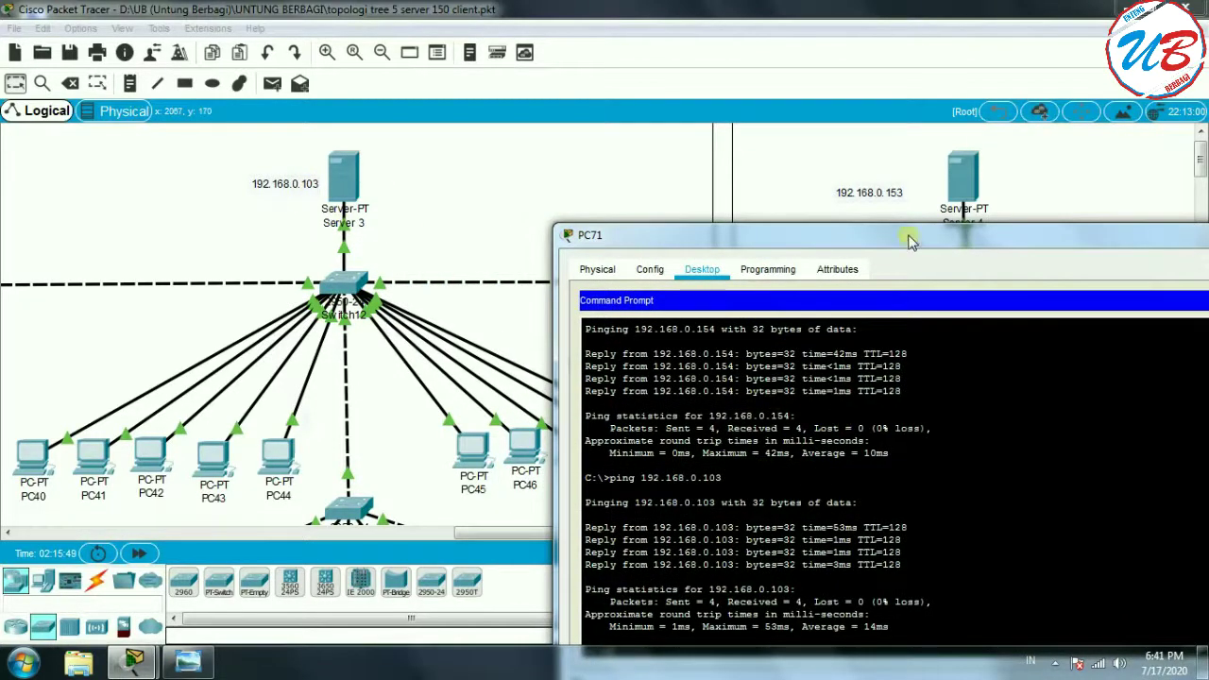
pyautogui.moveTo(910, 238); pyautogui.dragTo(903, 166)
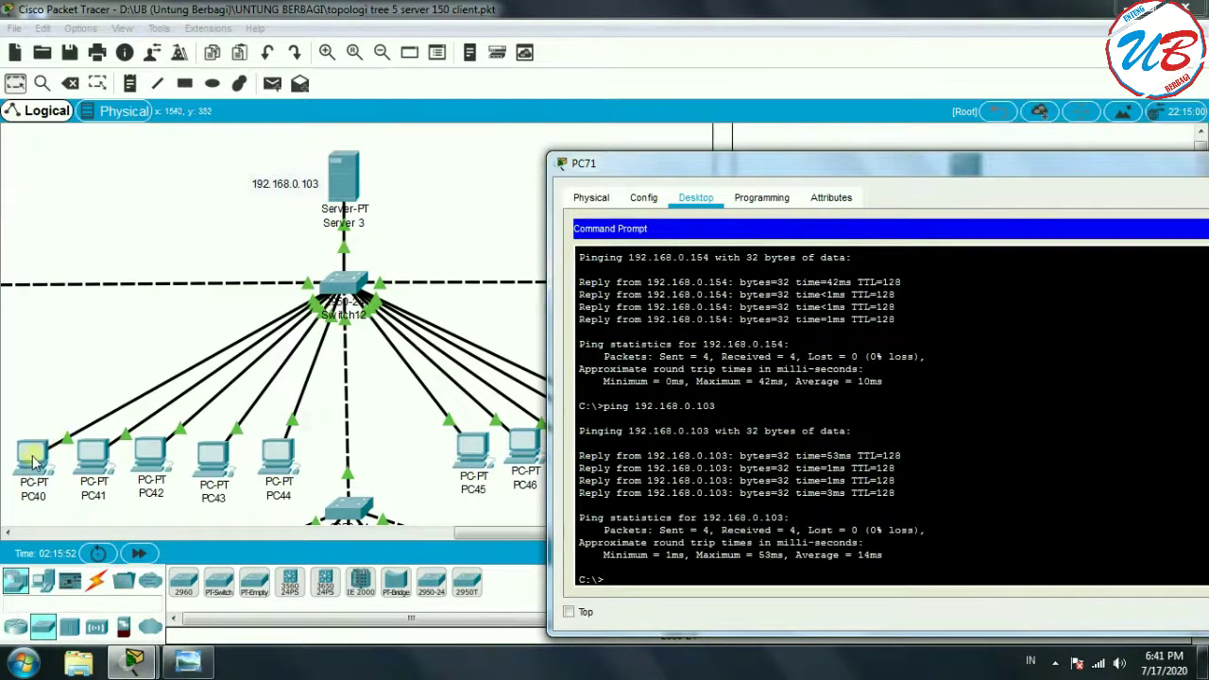
pyautogui.click(31, 470)
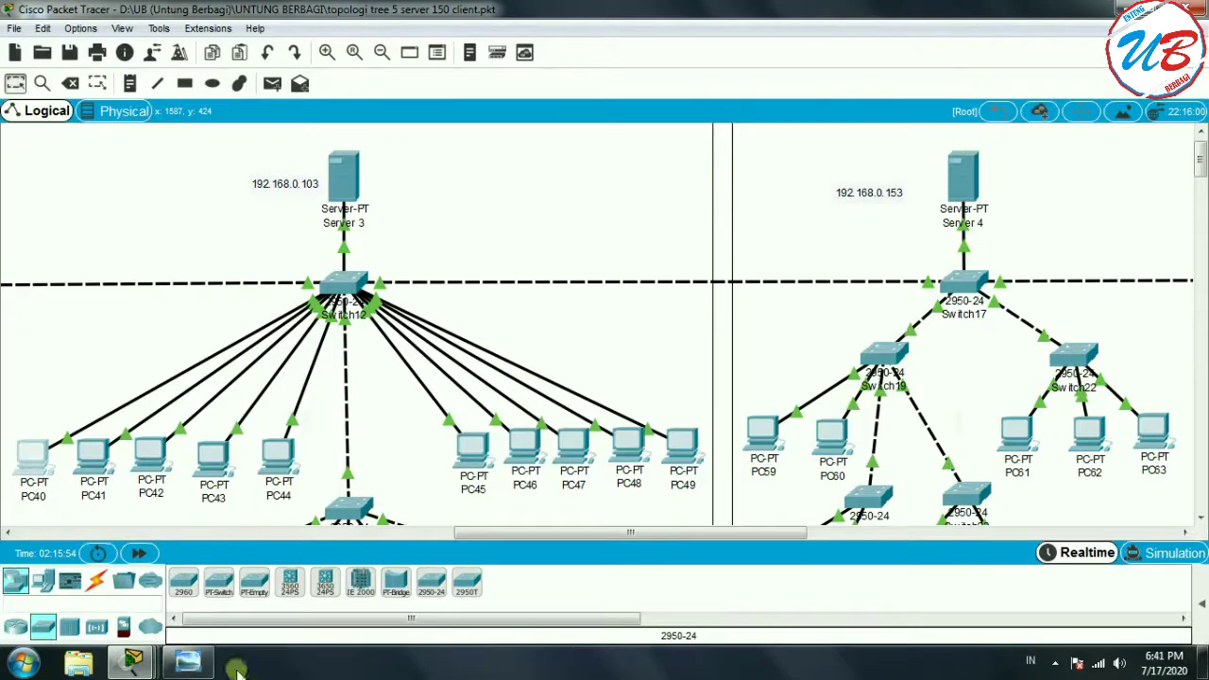
pyautogui.moveTo(142, 664)
pyautogui.click(466, 589)
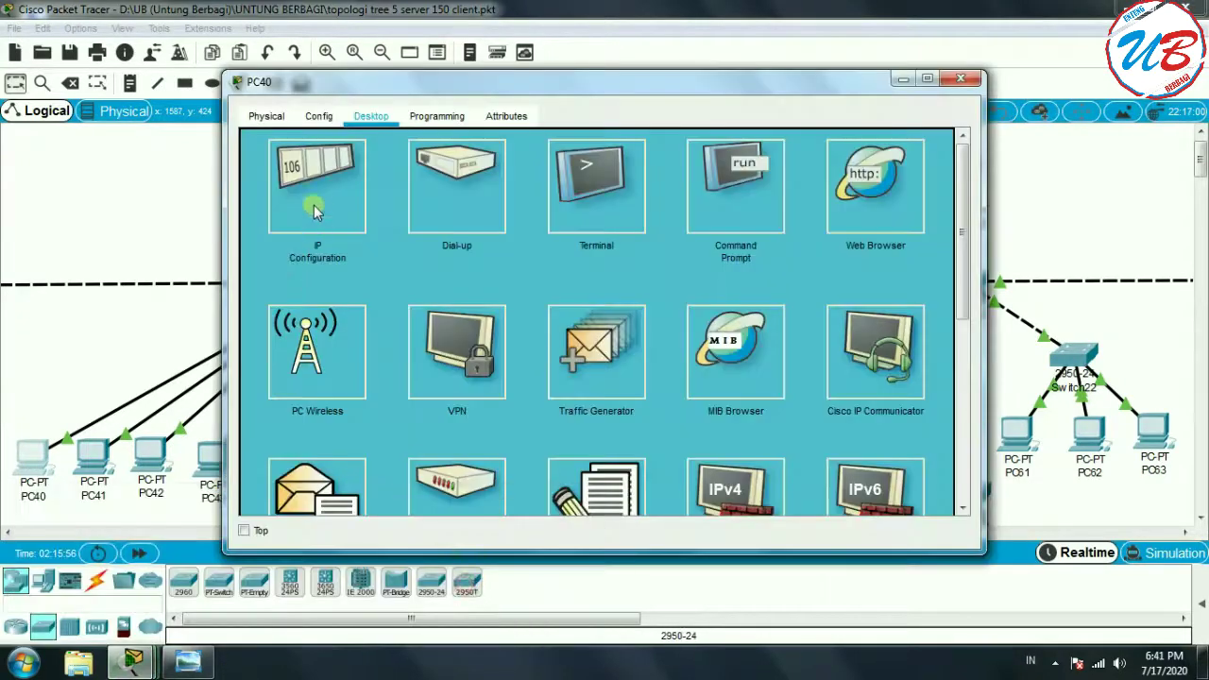
pyautogui.click(313, 199)
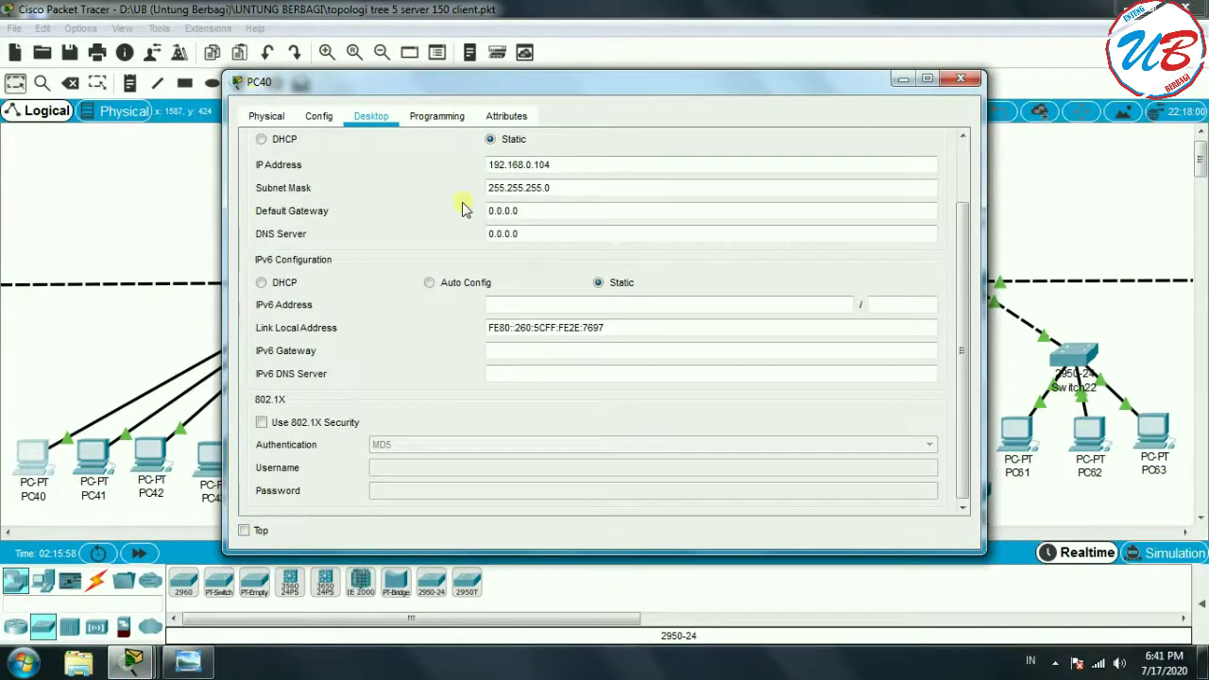
pyautogui.click(961, 79)
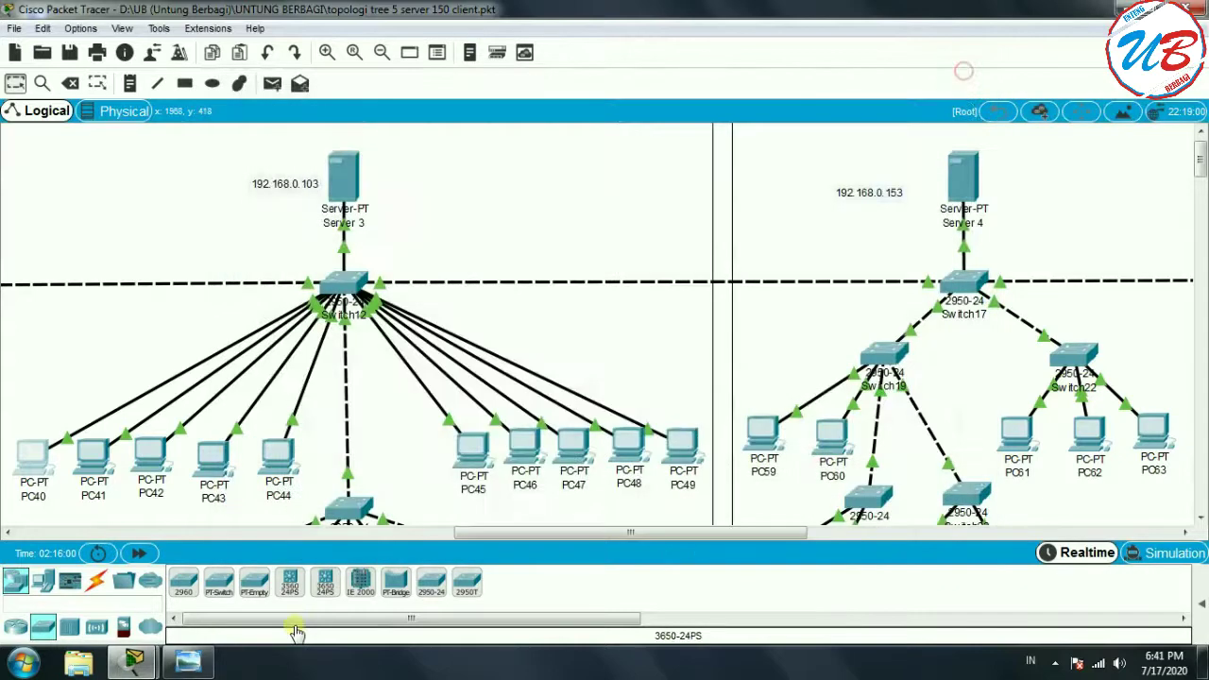
# Ping PC40 at 192.168.0.104 from PC71's Command Prompt and close PC71's window.
pyautogui.moveTo(135, 663)
pyautogui.click(319, 625)
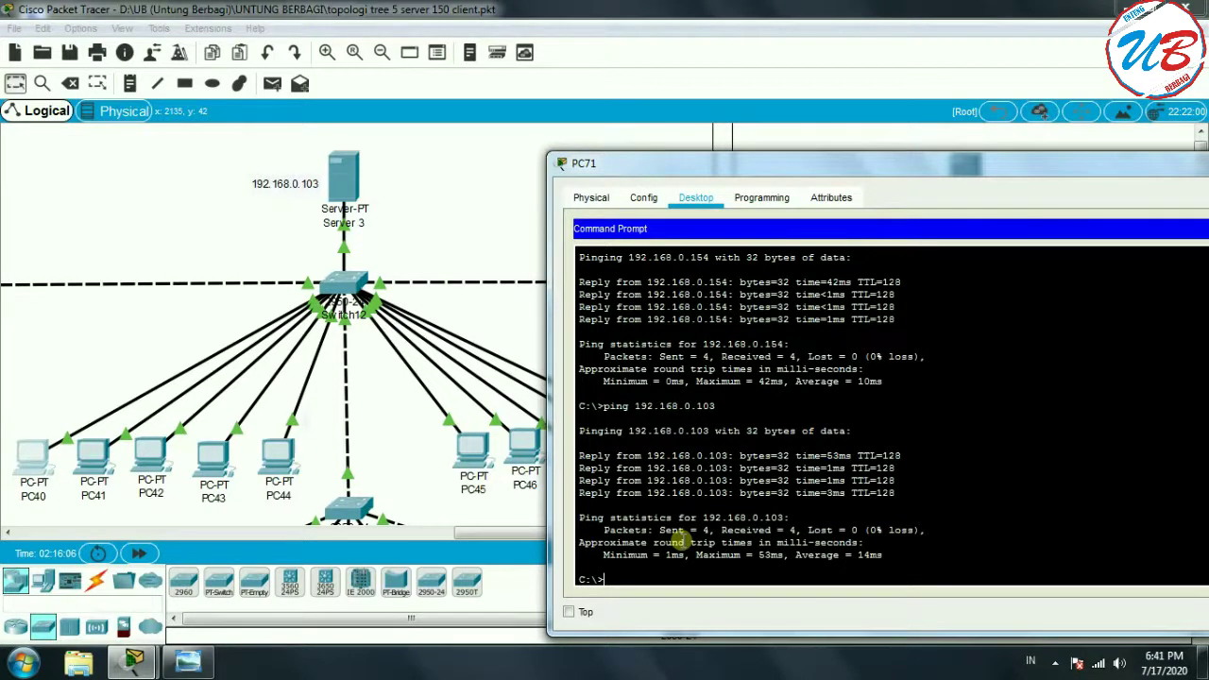
pyautogui.press('BackSpace')
pyautogui.press('BackSpace')
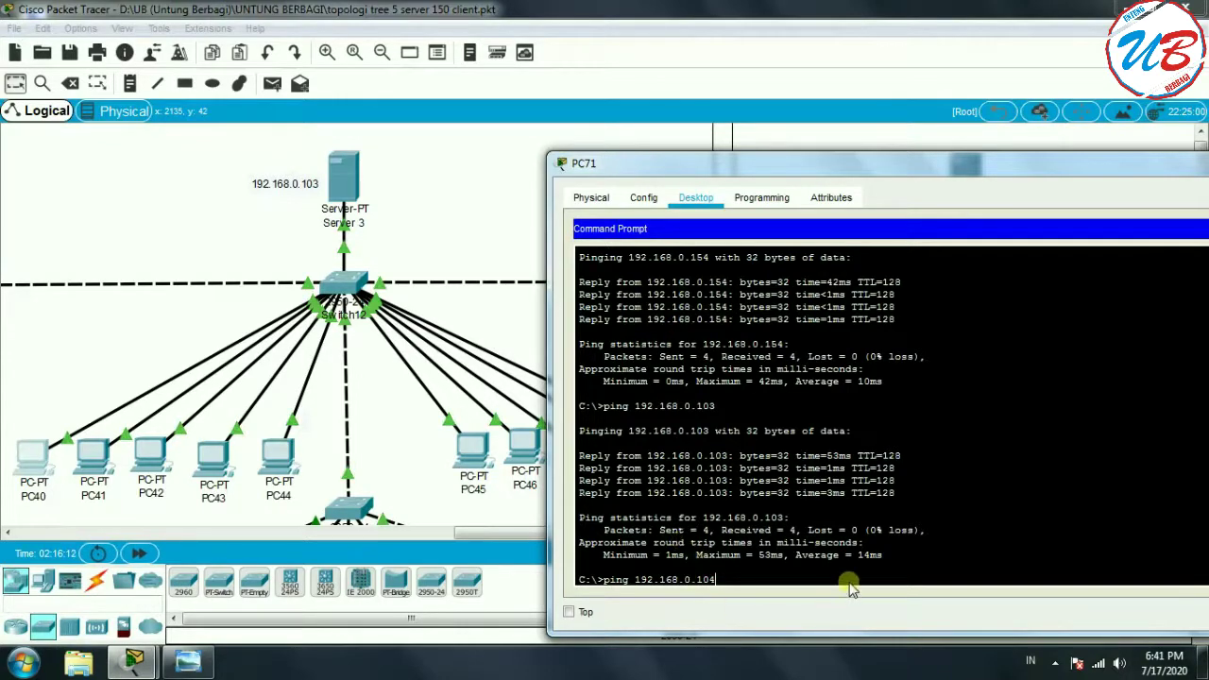
pyautogui.press('Return')
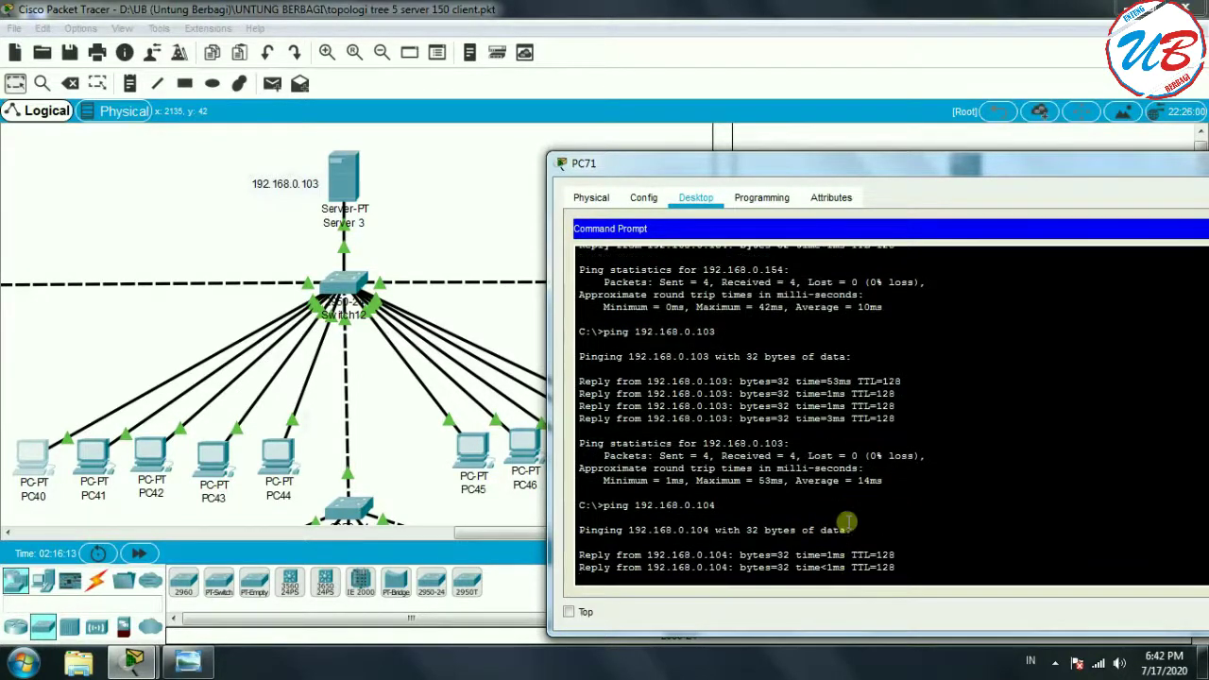
pyautogui.moveTo(1127, 166); pyautogui.dragTo(982, 126)
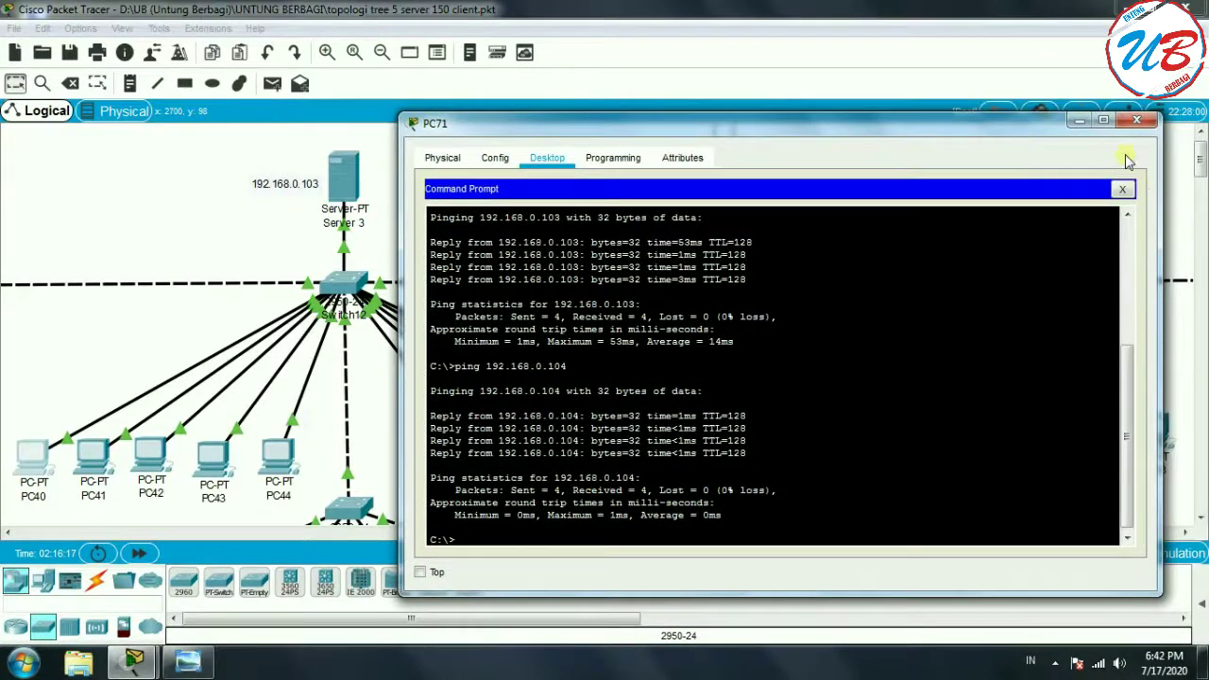
pyautogui.click(1136, 126)
# Check the IP addresses of PC0 under Server 1 and PC20 under Server 2, comparing PC20's with the server label.
pyautogui.moveTo(548, 529); pyautogui.dragTo(52, 545)
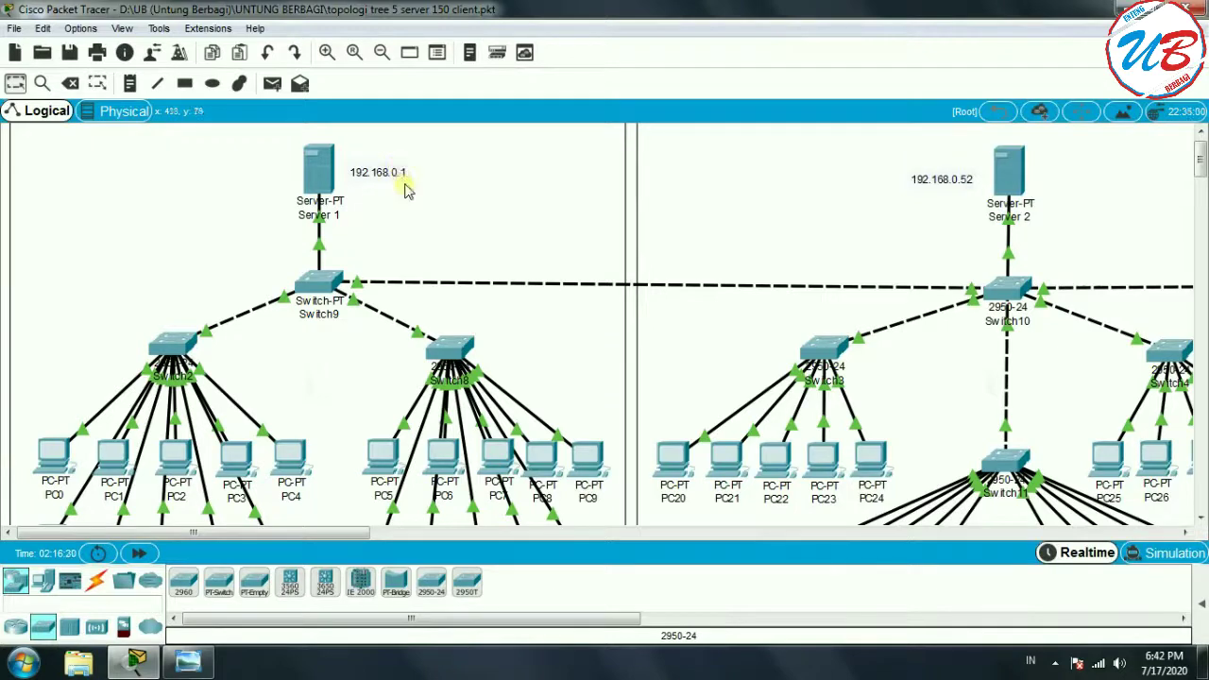
pyautogui.moveTo(43, 466)
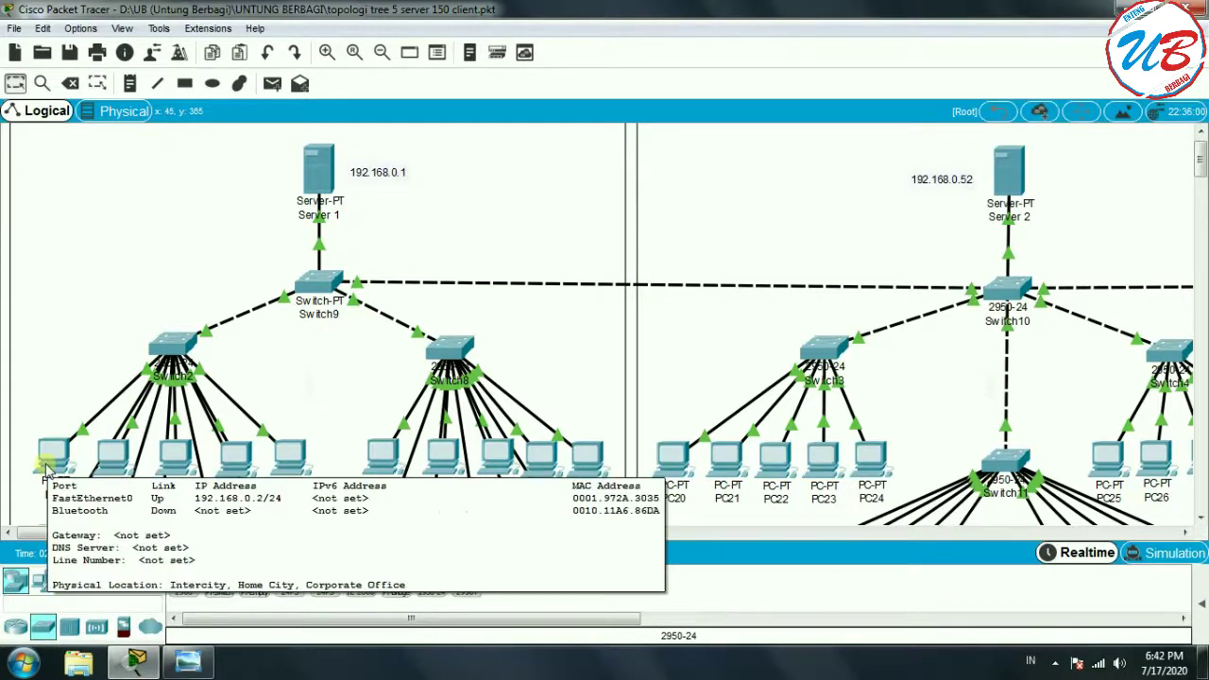
pyautogui.click(672, 458)
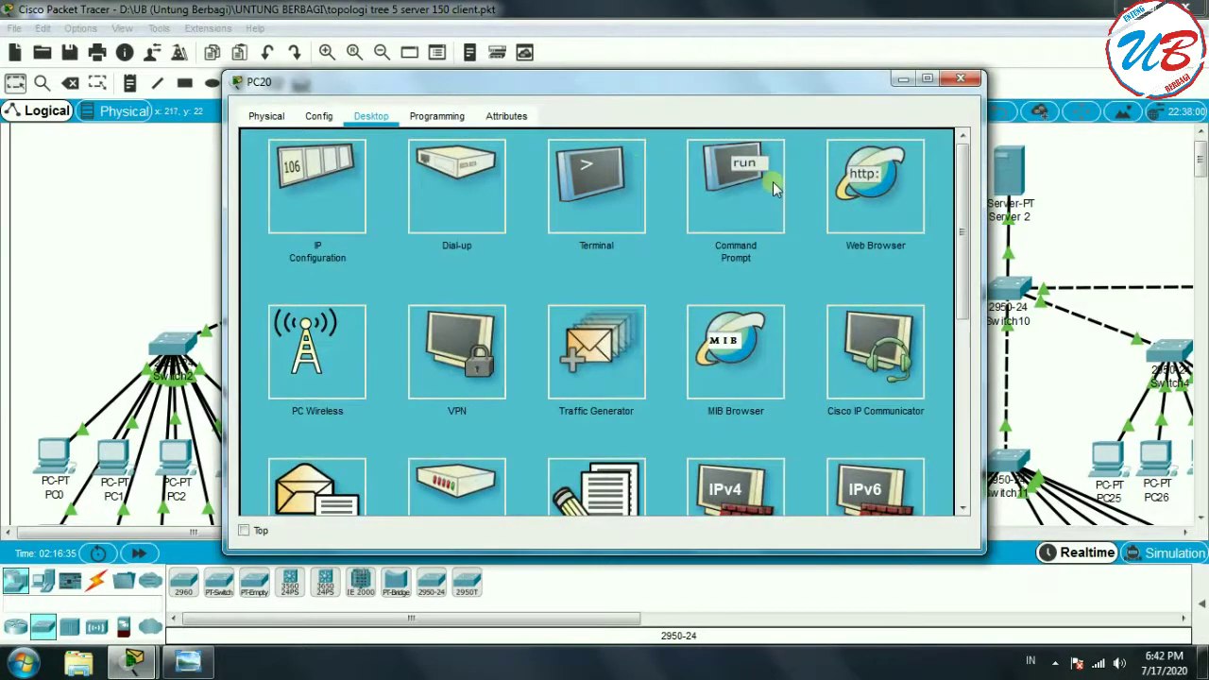
pyautogui.click(302, 192)
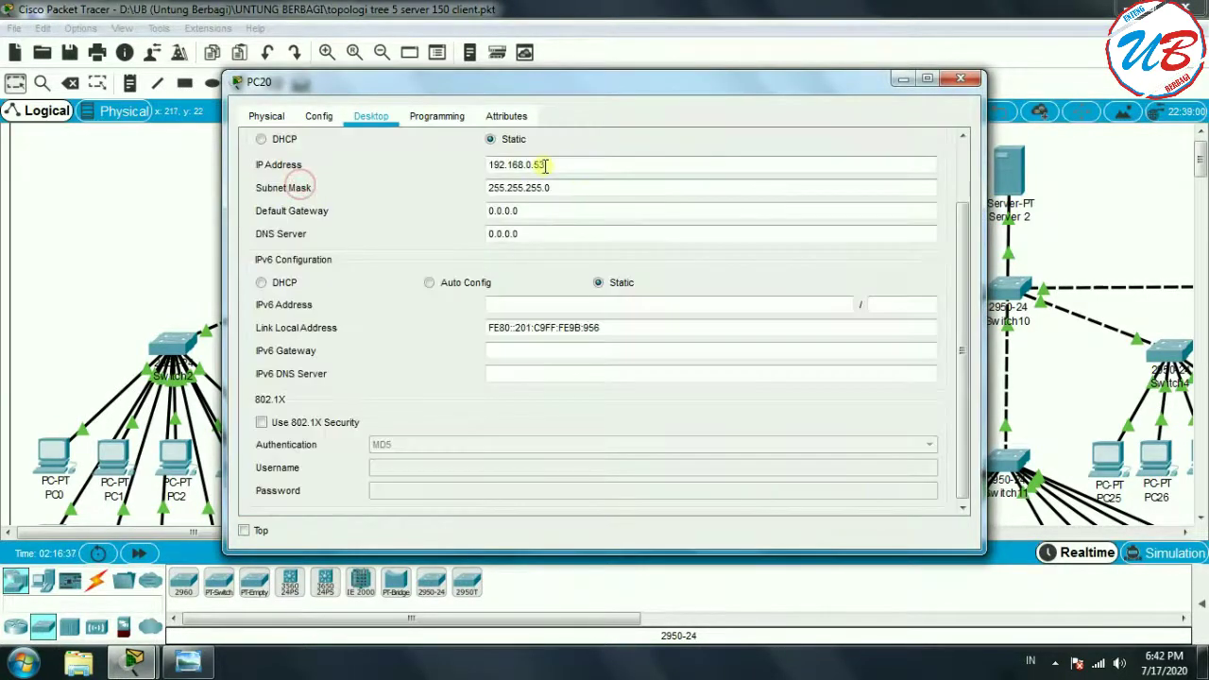
pyautogui.moveTo(575, 83); pyautogui.dragTo(677, 330)
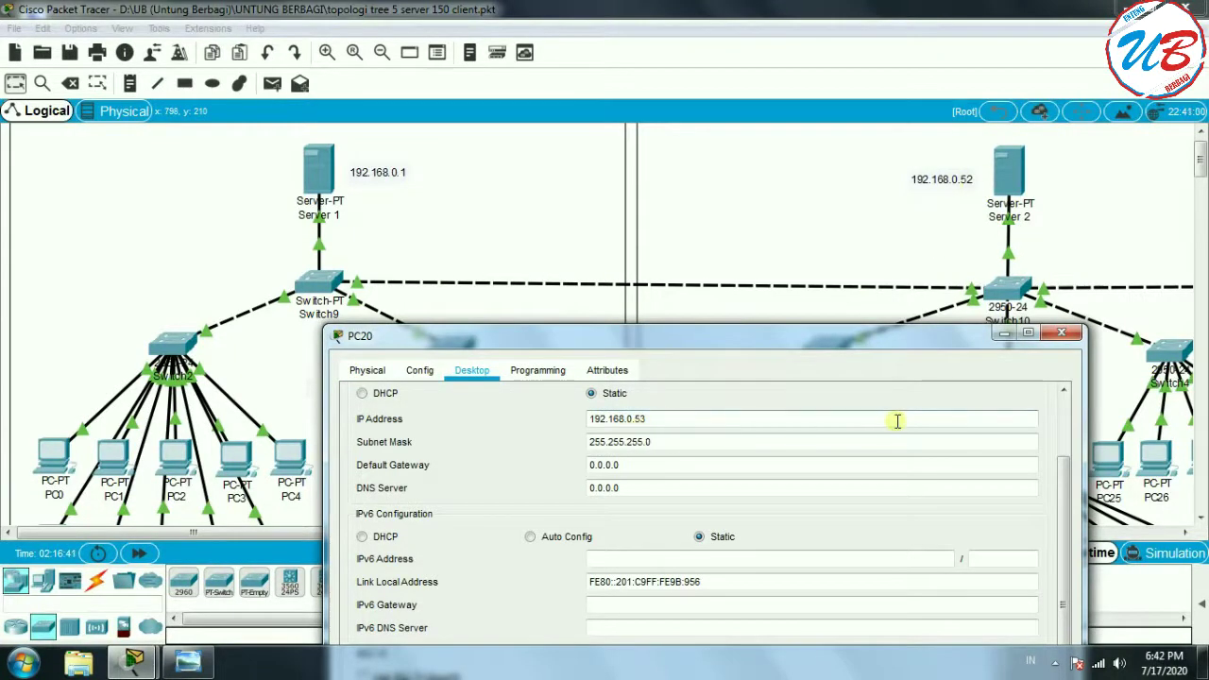
pyautogui.click(1064, 335)
# Ping PC0 at 192.168.0.2 from PC20's Command Prompt and close PC20's window.
pyautogui.click(678, 457)
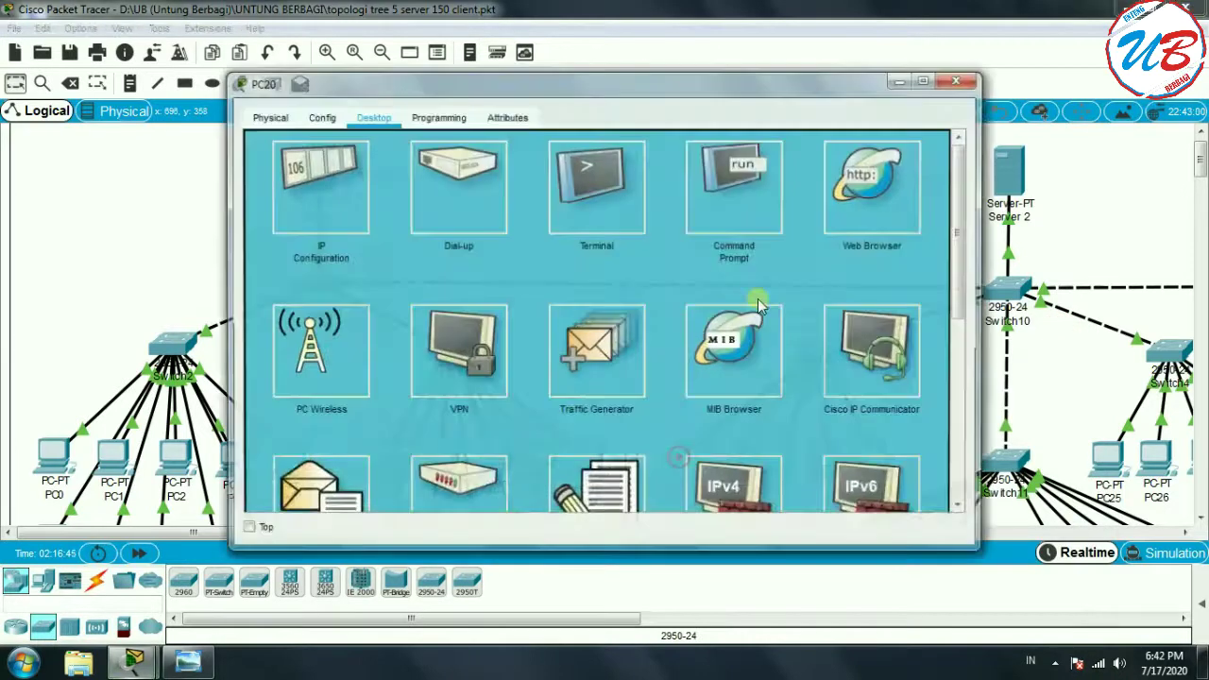
pyautogui.click(724, 202)
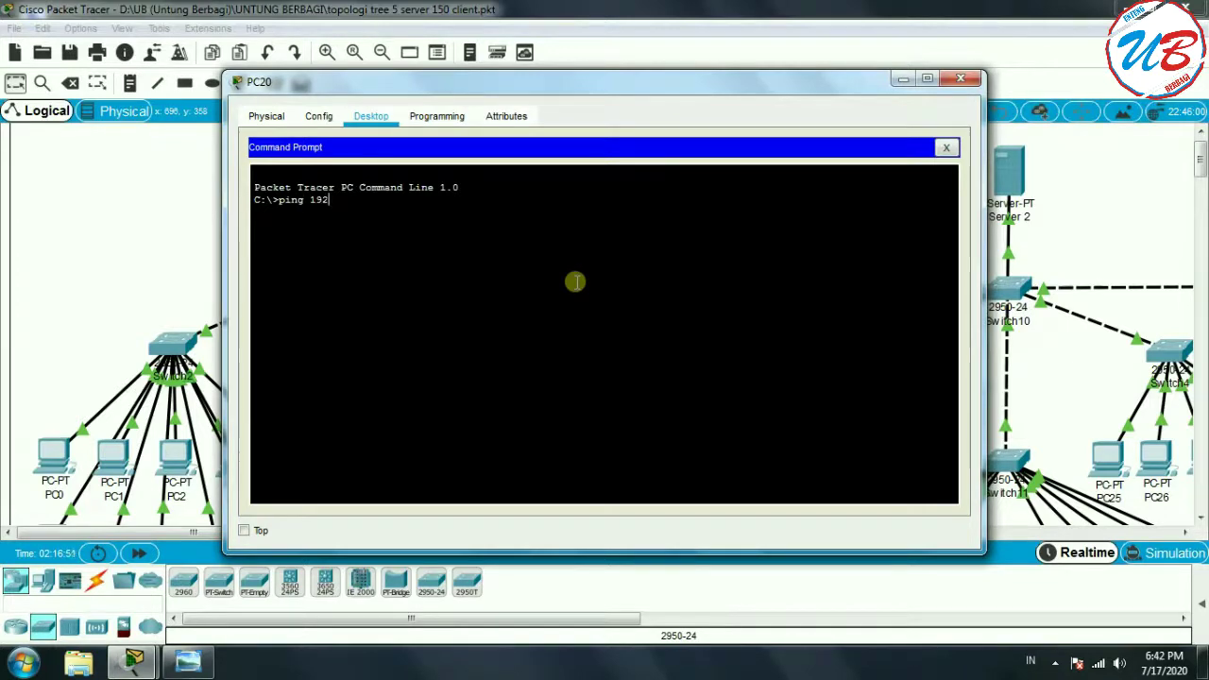
pyautogui.write('ping 192.168.0.2')
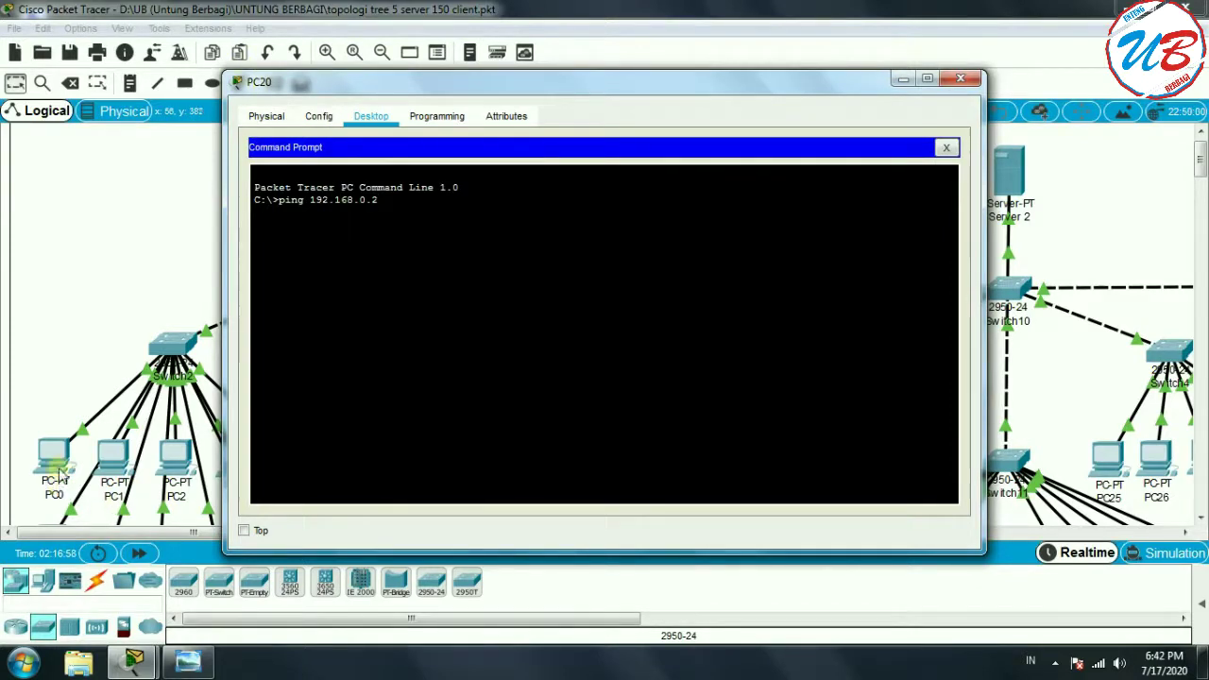
pyautogui.press('Return')
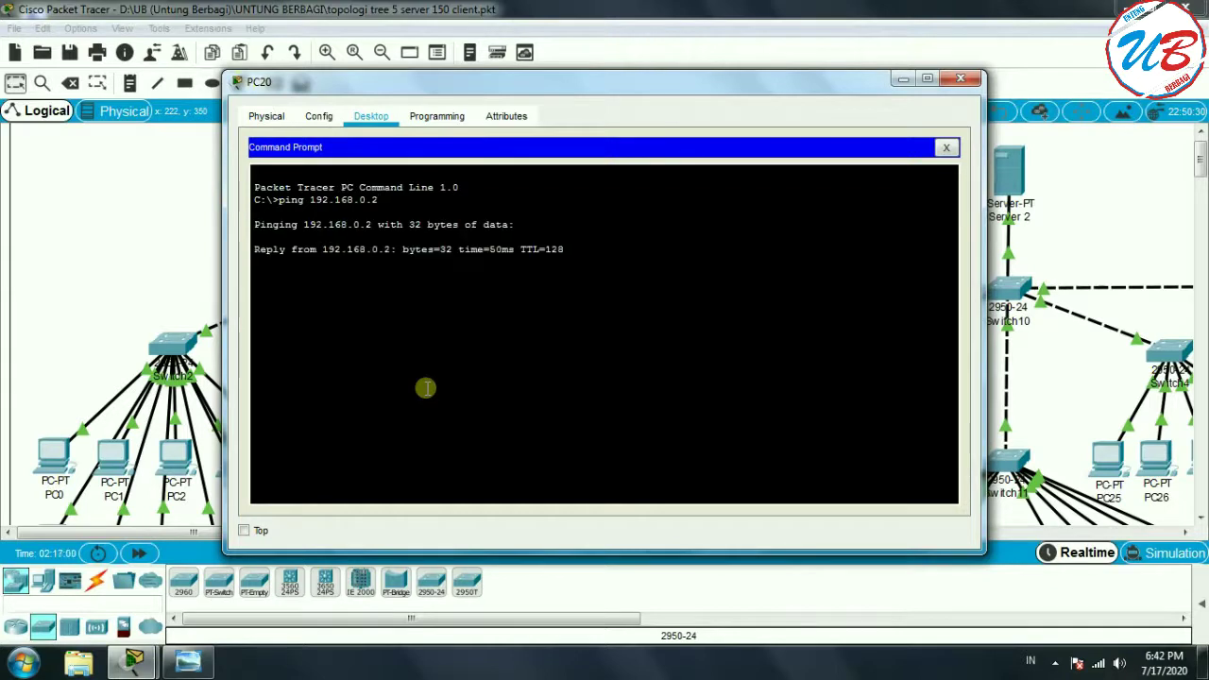
pyautogui.click(963, 87)
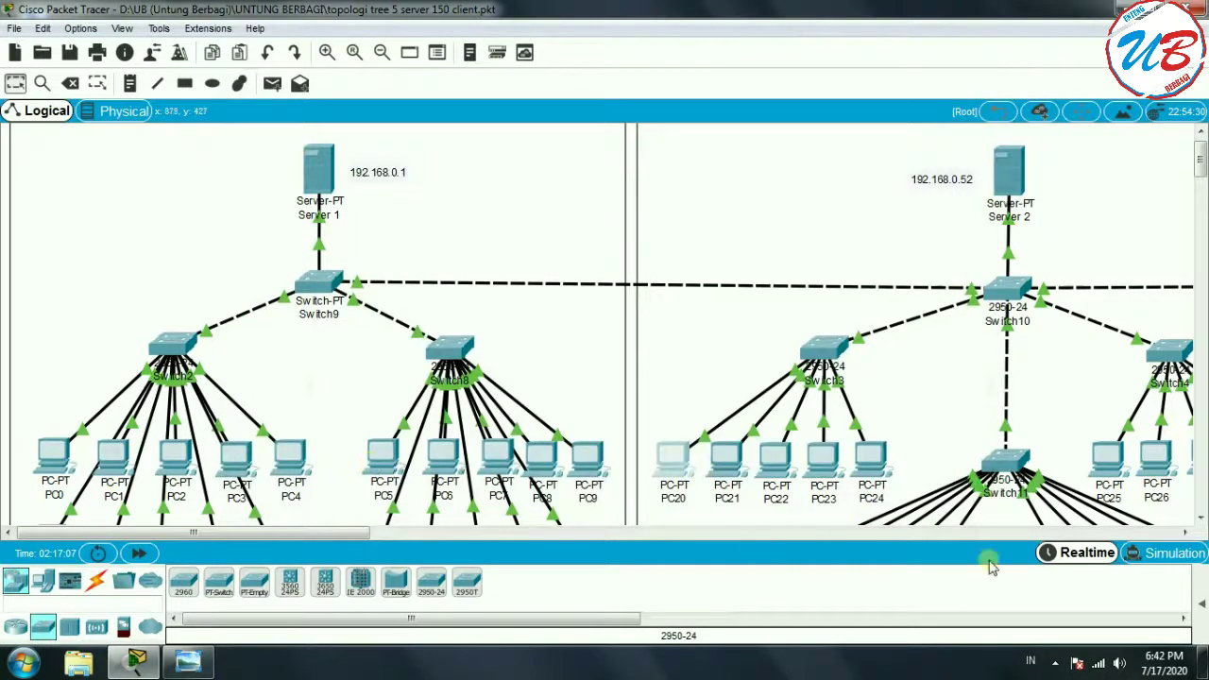
# Review the whole tree topology from the Server 1 area across to the Server 5 area.
pyautogui.click(378, 53)
pyautogui.click(379, 54)
pyautogui.click(378, 53)
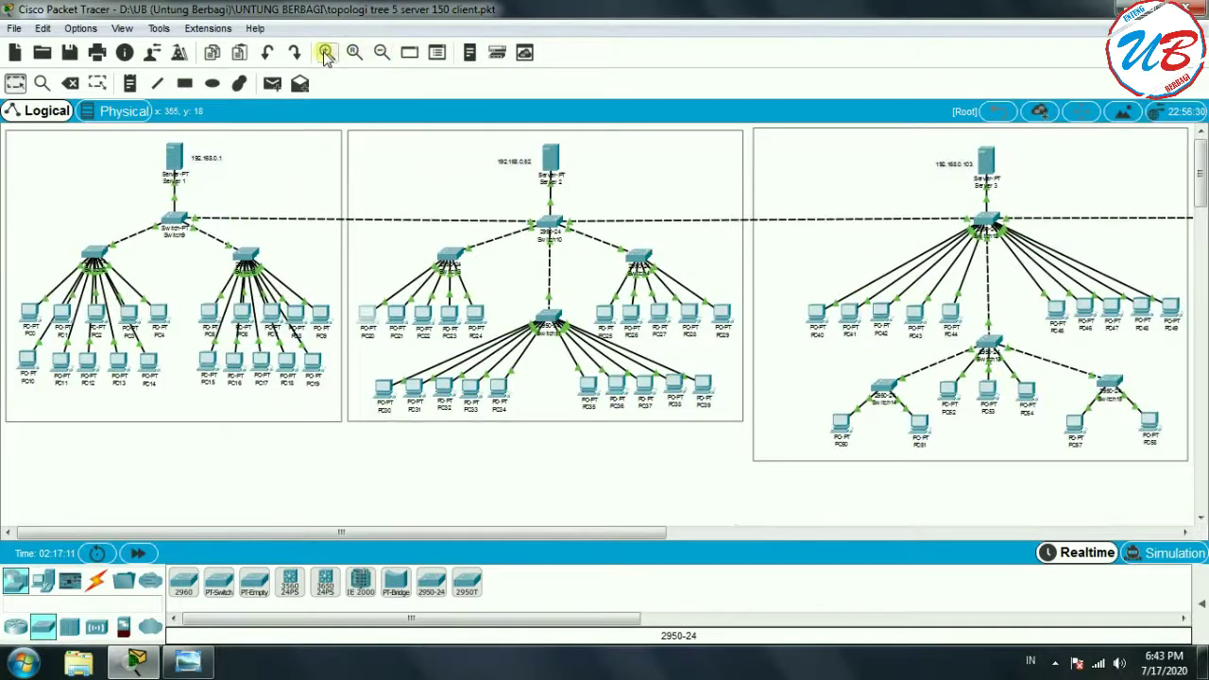
pyautogui.click(327, 52)
pyautogui.moveTo(503, 535); pyautogui.dragTo(937, 536)
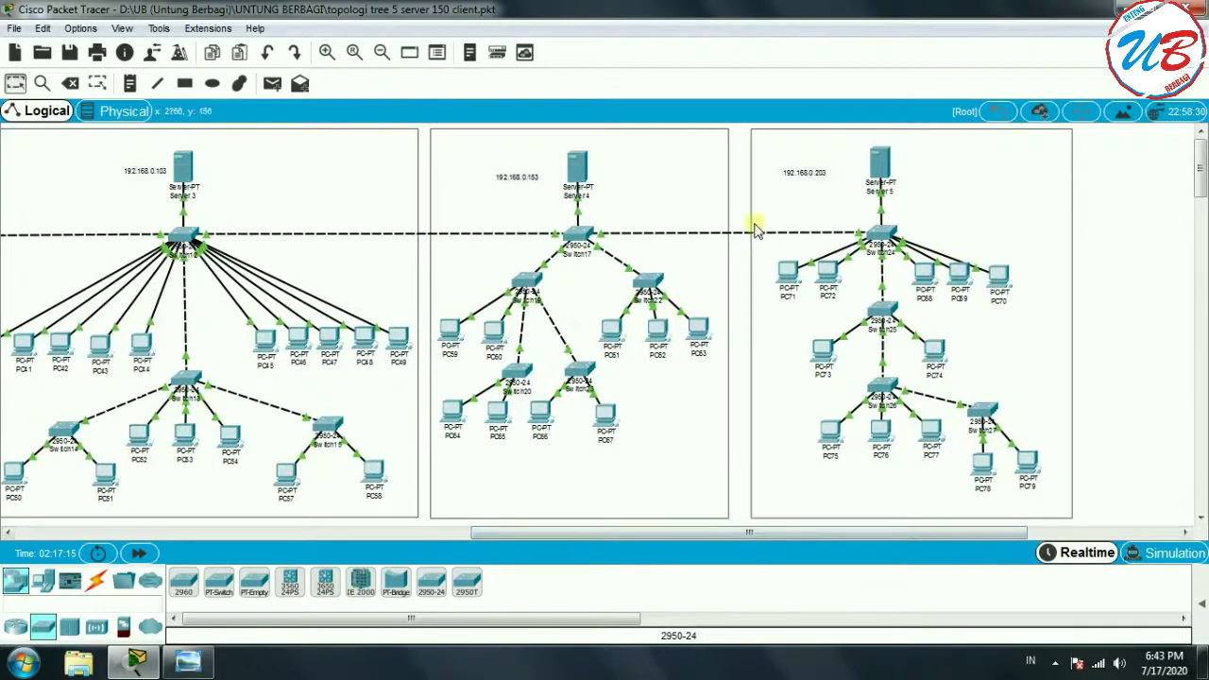
# Examine the switch and PC branches under Servers 3, 4 and 5 again, and return to the Server 1 and Server 2 areas.
pyautogui.moveTo(835, 542); pyautogui.dragTo(773, 539)
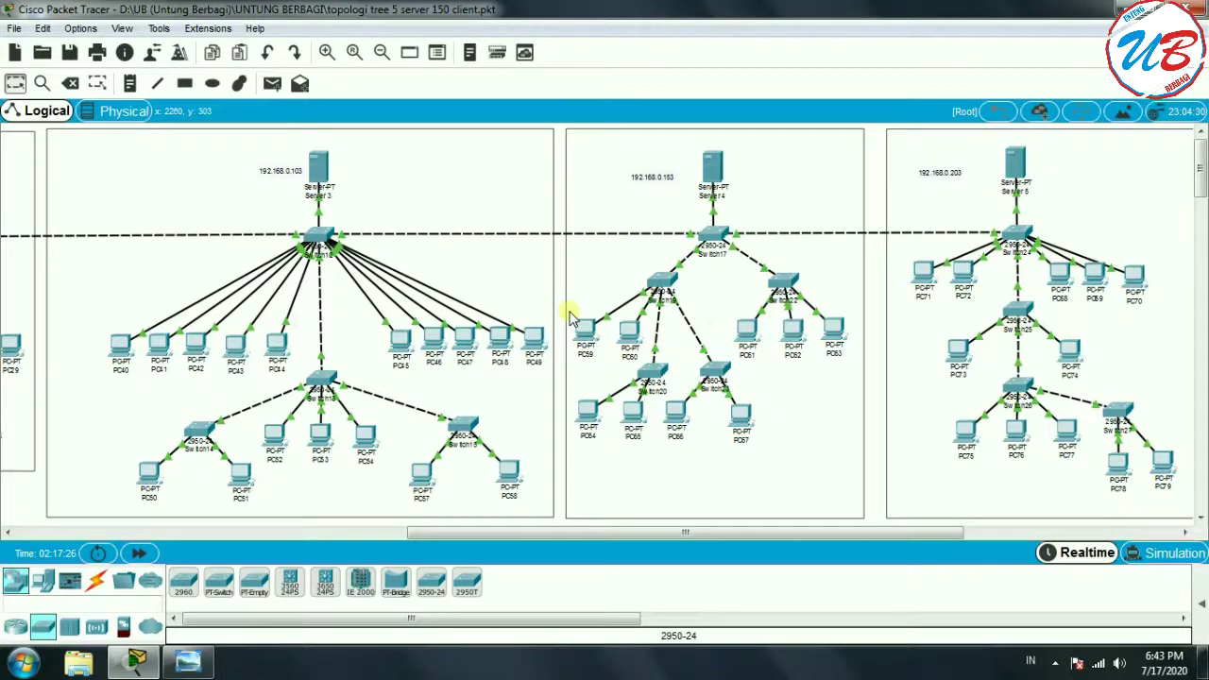
pyautogui.moveTo(874, 533); pyautogui.dragTo(400, 497)
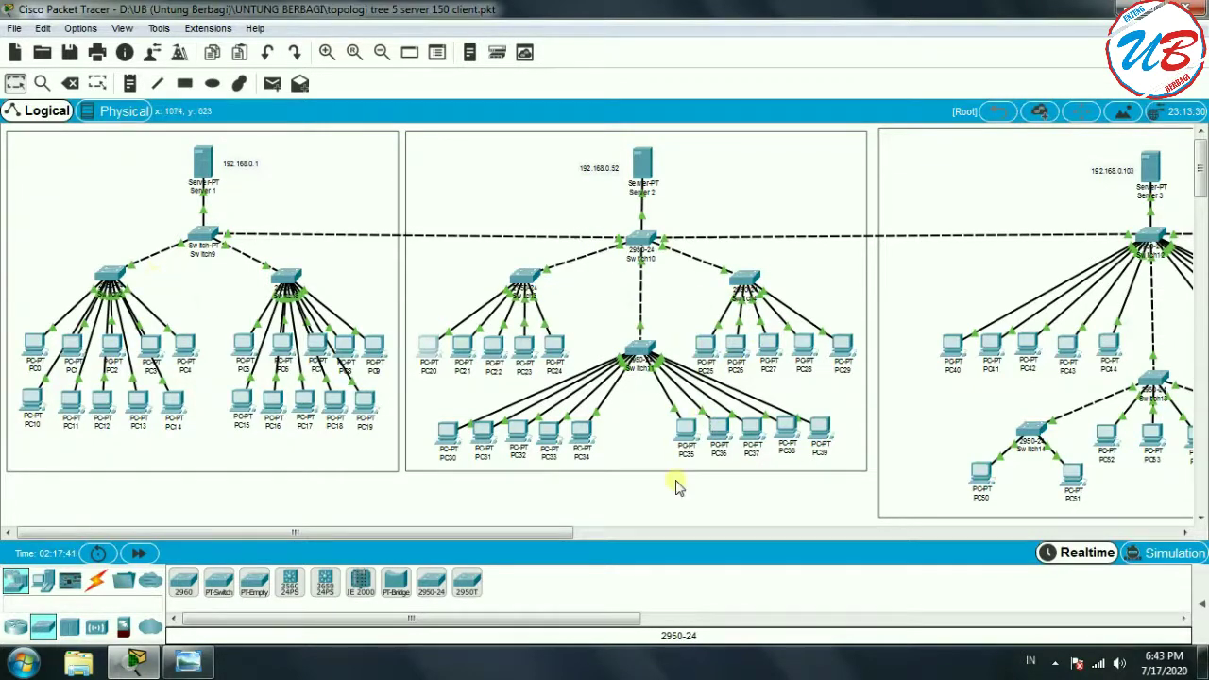
pyautogui.moveTo(528, 532); pyautogui.dragTo(853, 565)
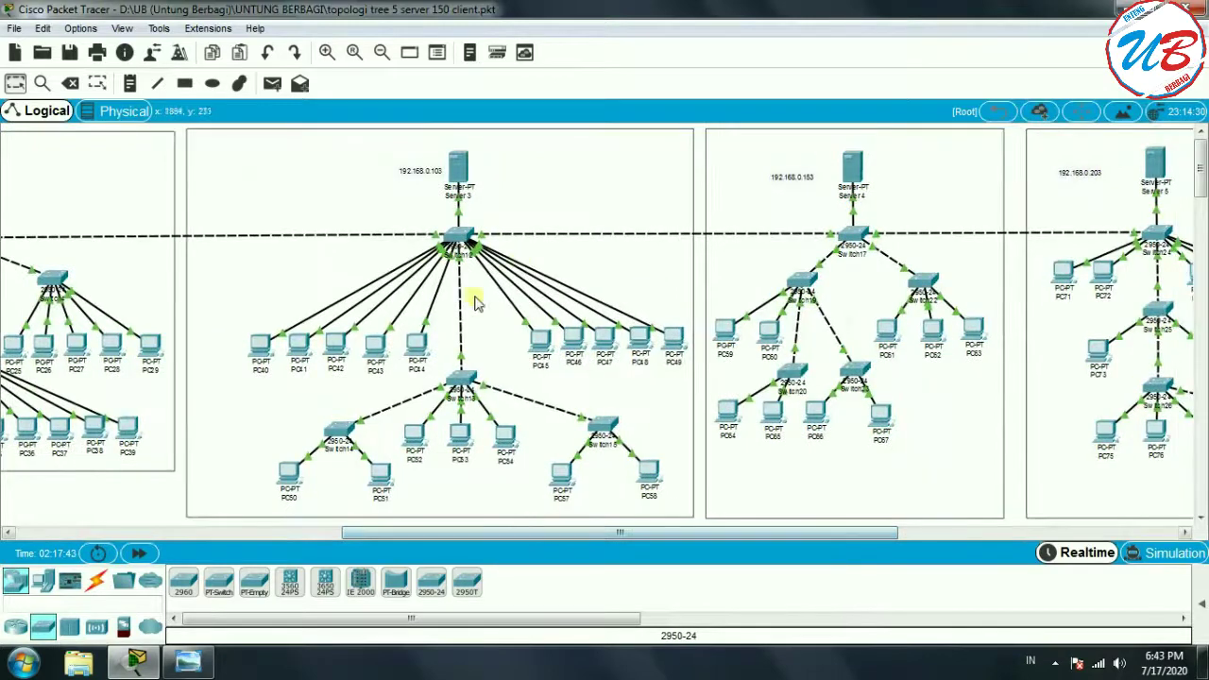
pyautogui.moveTo(556, 536); pyautogui.dragTo(686, 540)
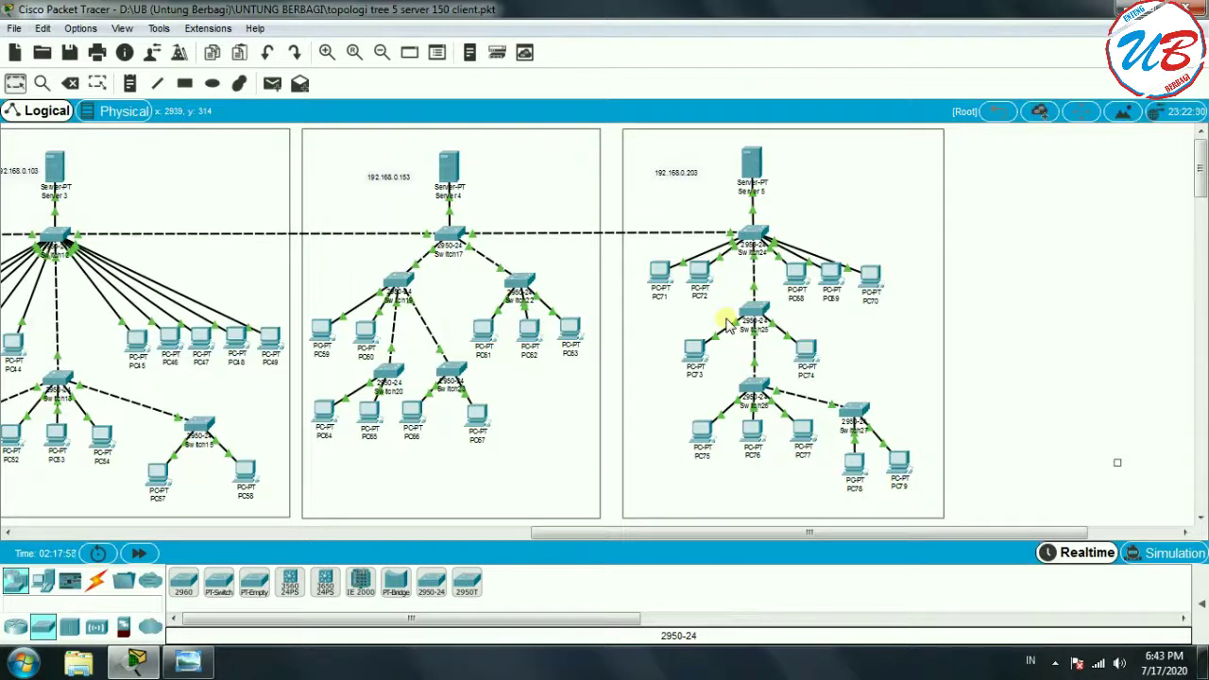
pyautogui.moveTo(792, 304)
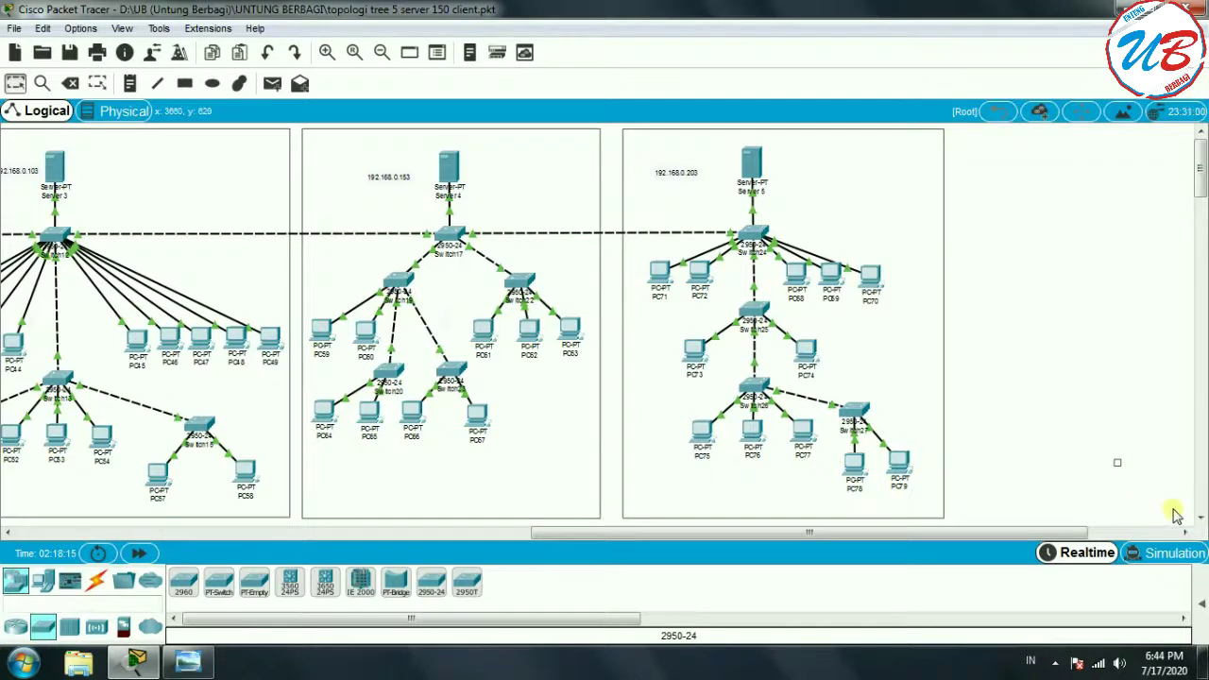
pyautogui.moveTo(694, 536); pyautogui.dragTo(798, 552)
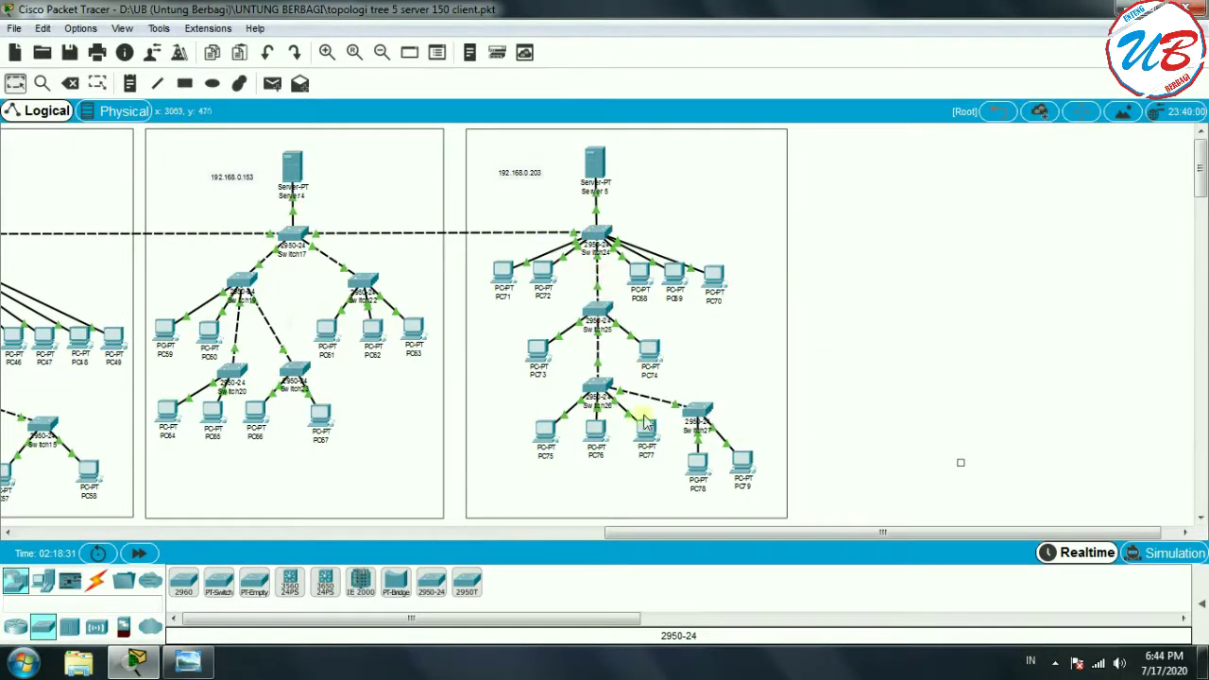
pyautogui.moveTo(682, 536); pyautogui.dragTo(80, 536)
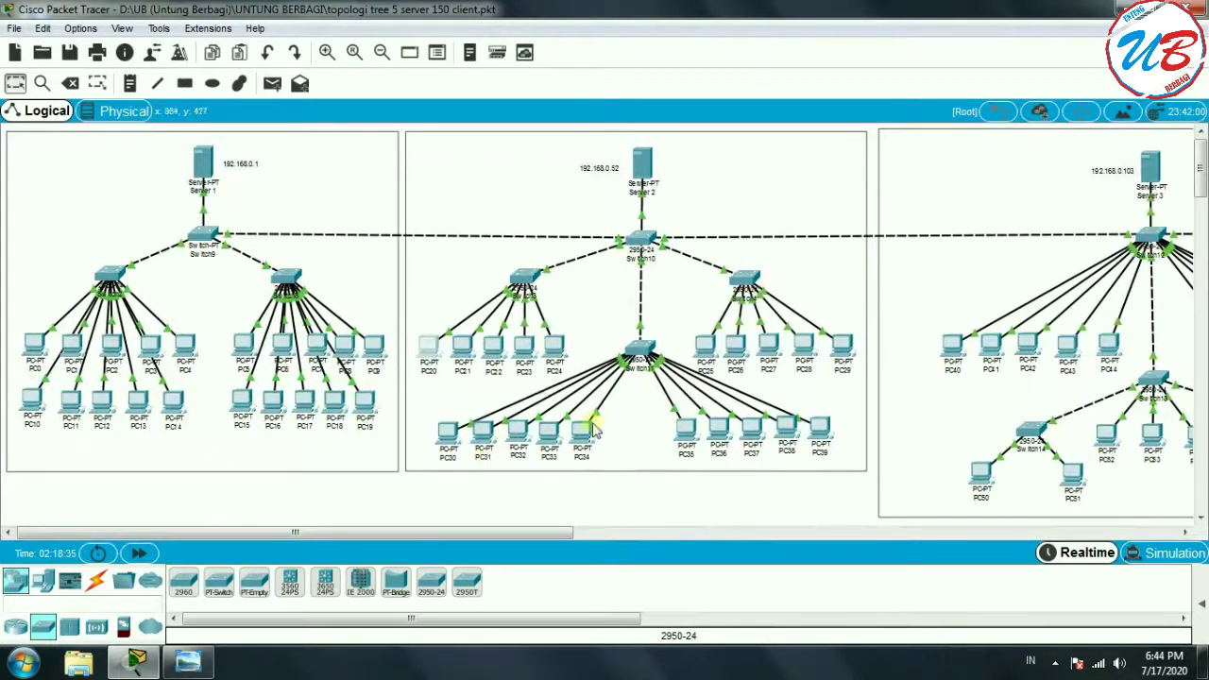